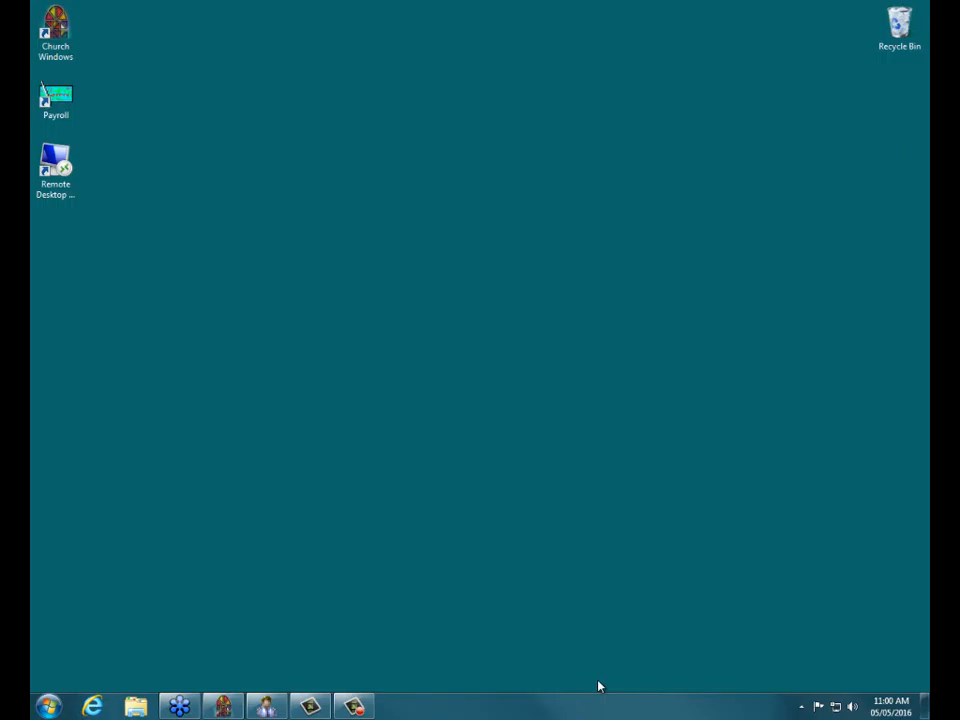
Launch Church Windows, open the Membership module, then ask to close it.
click(223, 706)
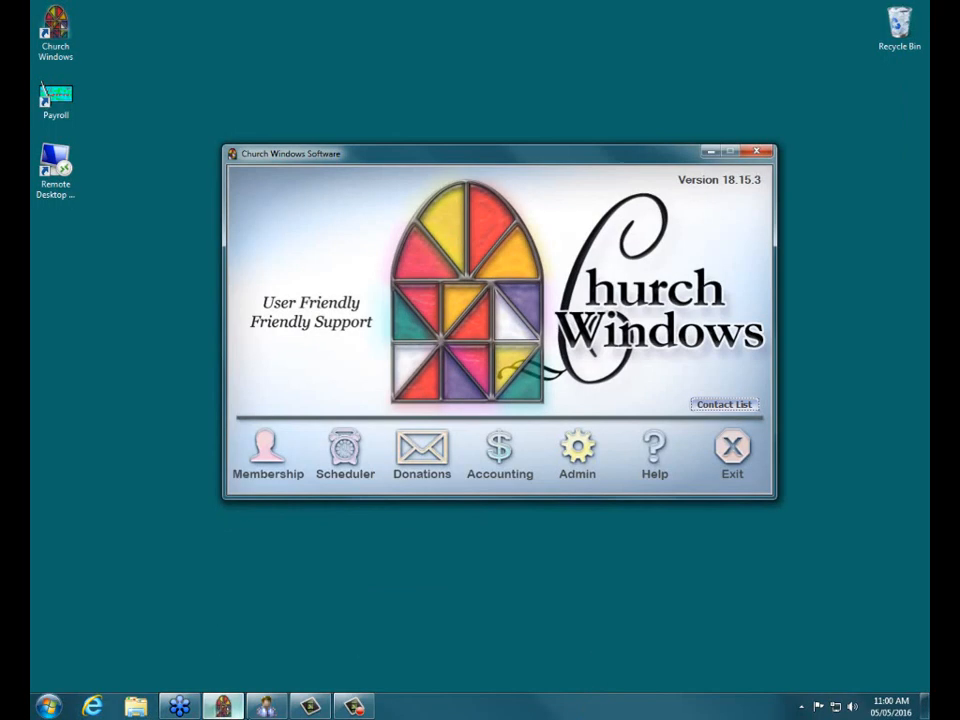
click(268, 455)
click(223, 706)
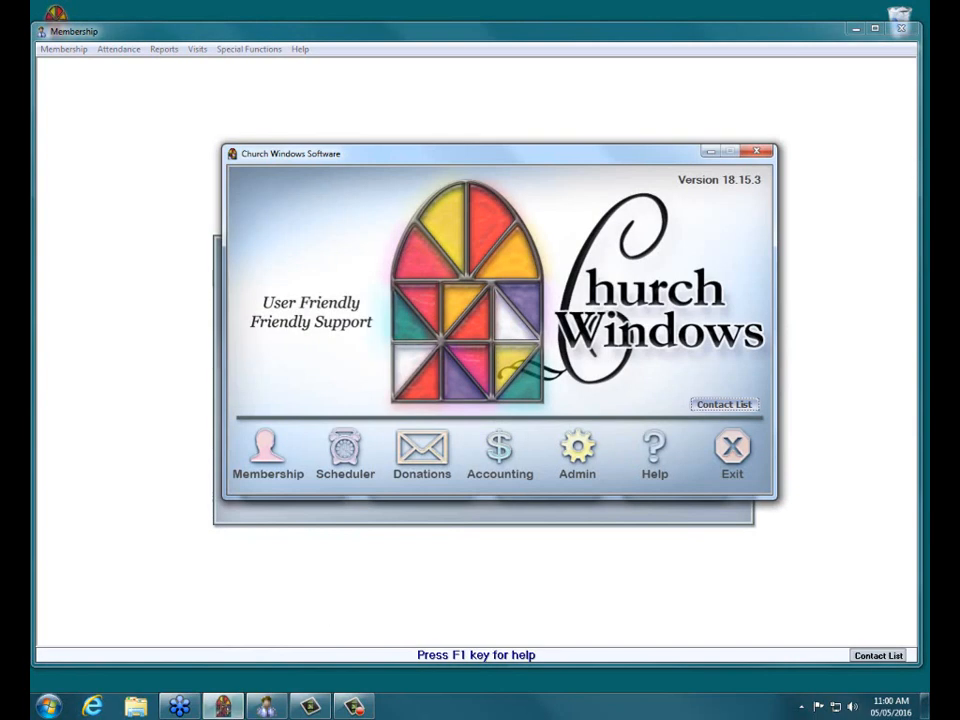
click(223, 706)
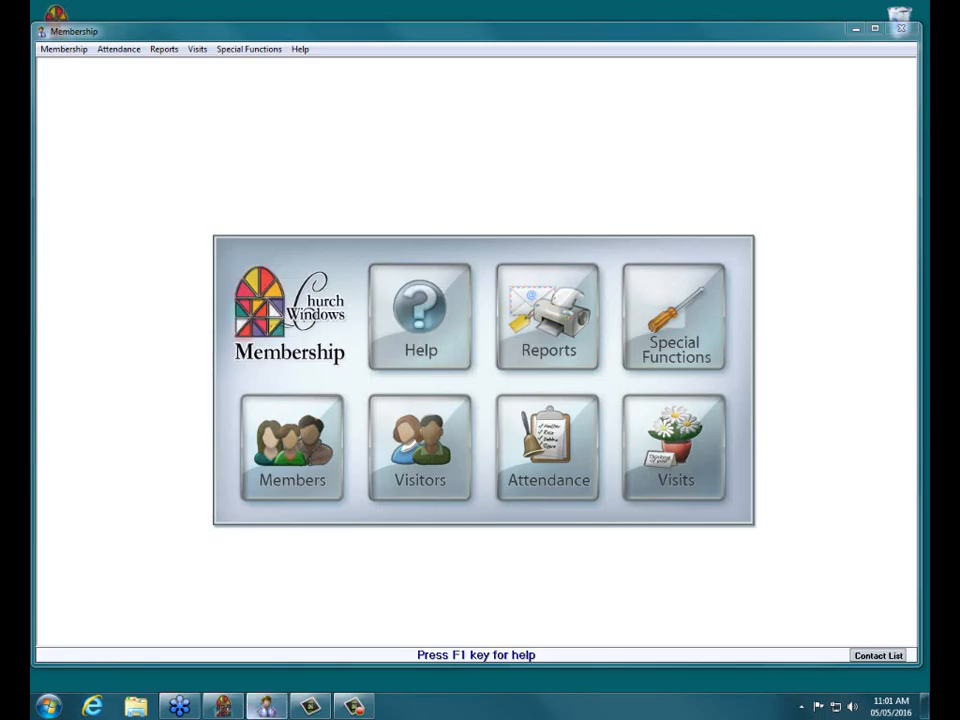
click(233, 710)
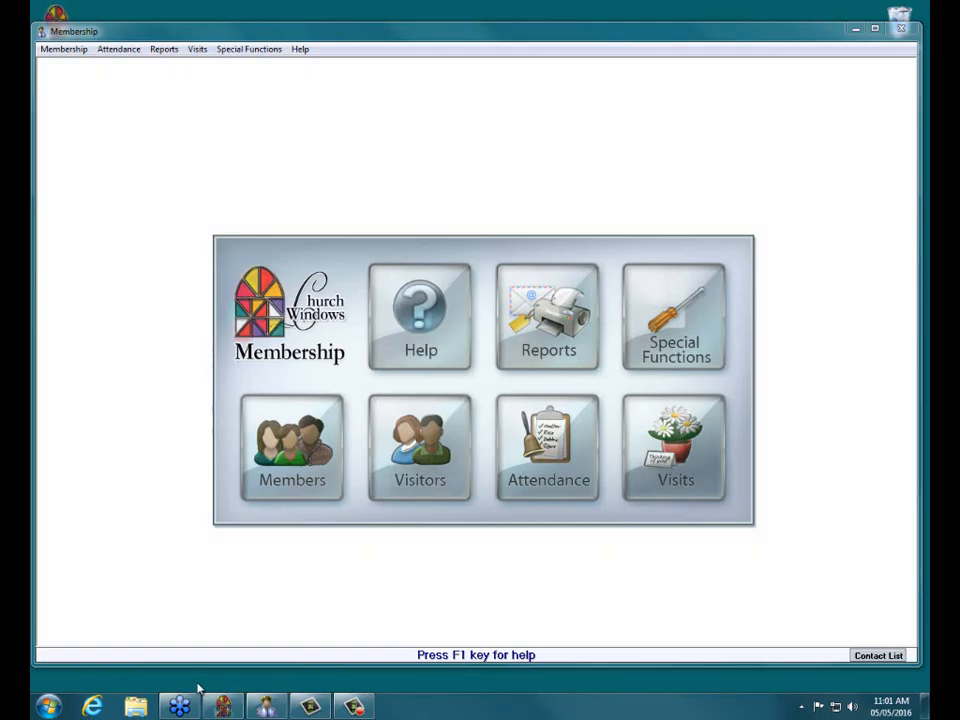
click(906, 29)
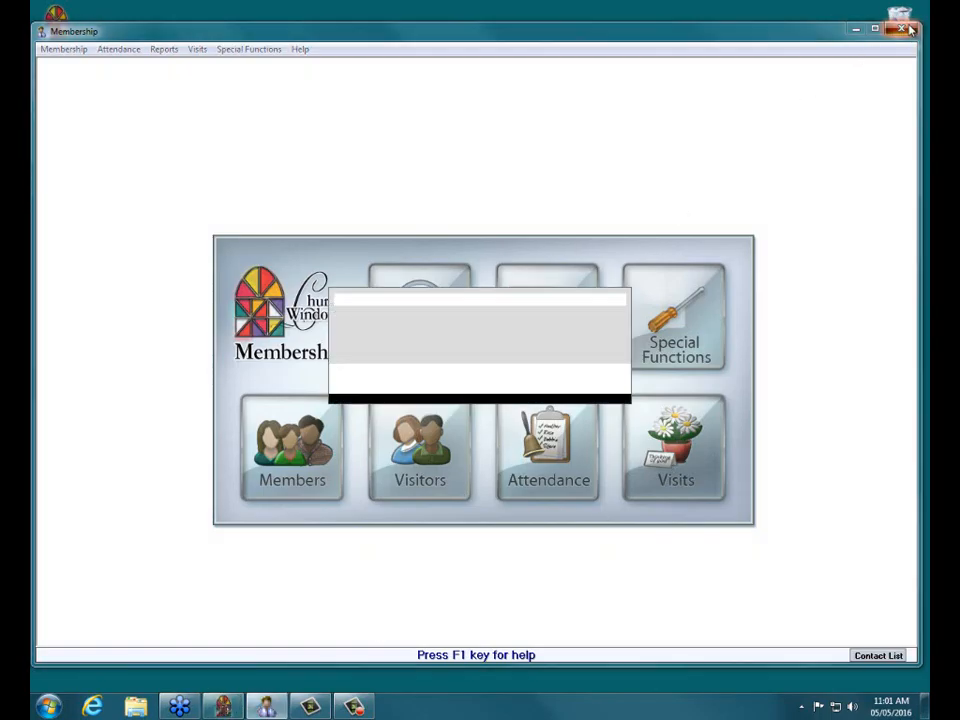
Confirm closing Membership, returning to the Church Windows 18.15.3 launcher.
click(560, 393)
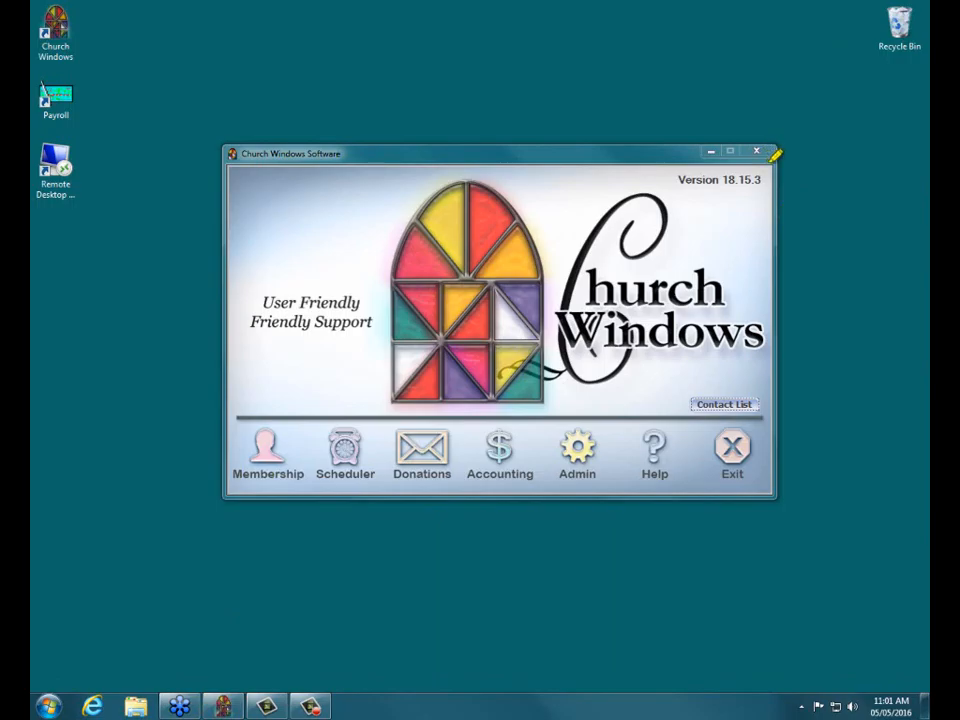
mouse_move(741, 152)
mouse_down()
mouse_move(649, 168)
mouse_move(729, 206)
mouse_move(796, 158)
mouse_move(790, 165)
mouse_up()
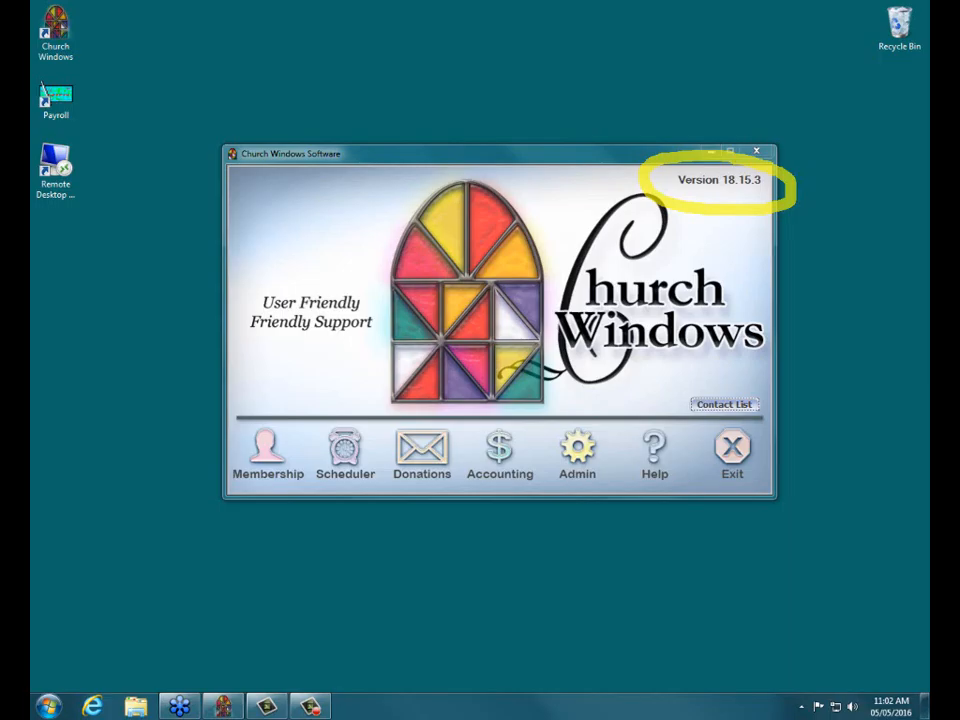
key(Escape)
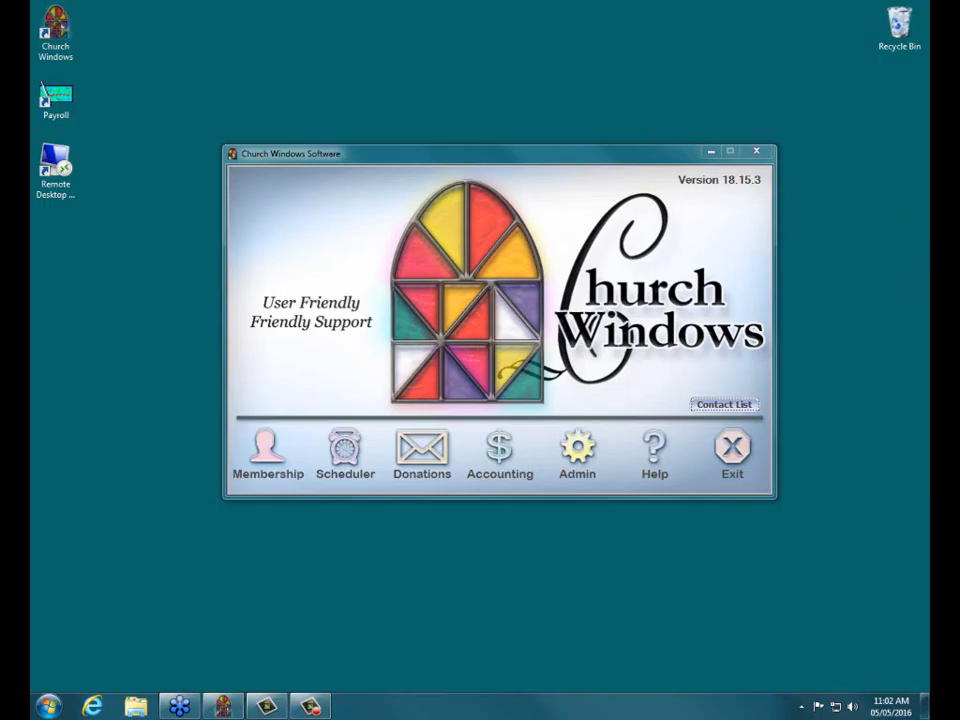
Reopen the Membership module from the Church Windows launcher.
click(266, 455)
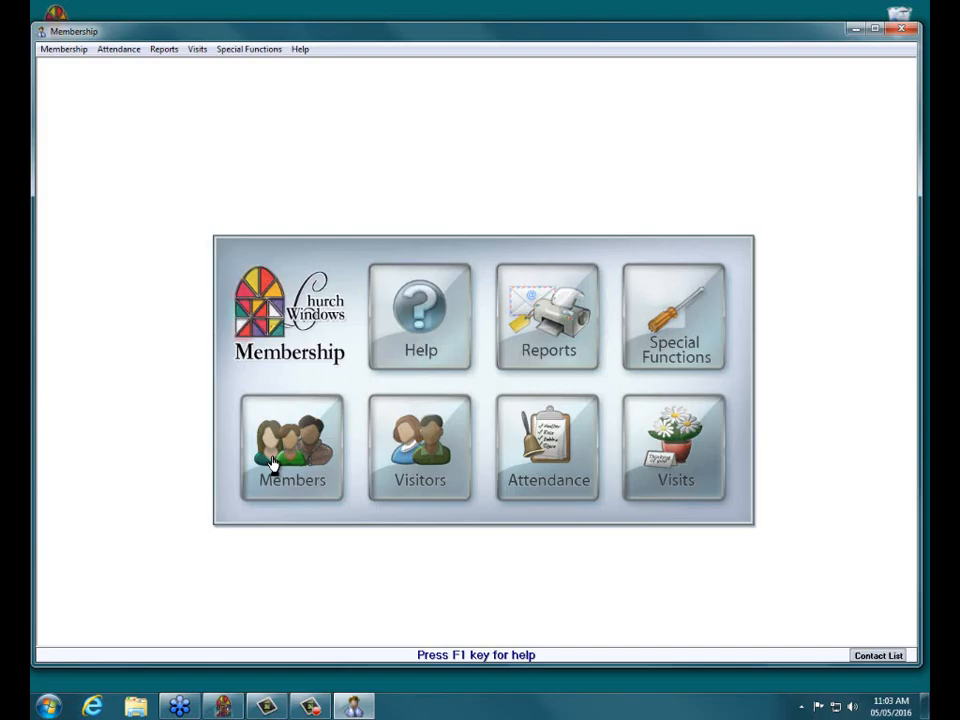
Open Members to show the six-member family record and activate the husband's individual record.
click(272, 462)
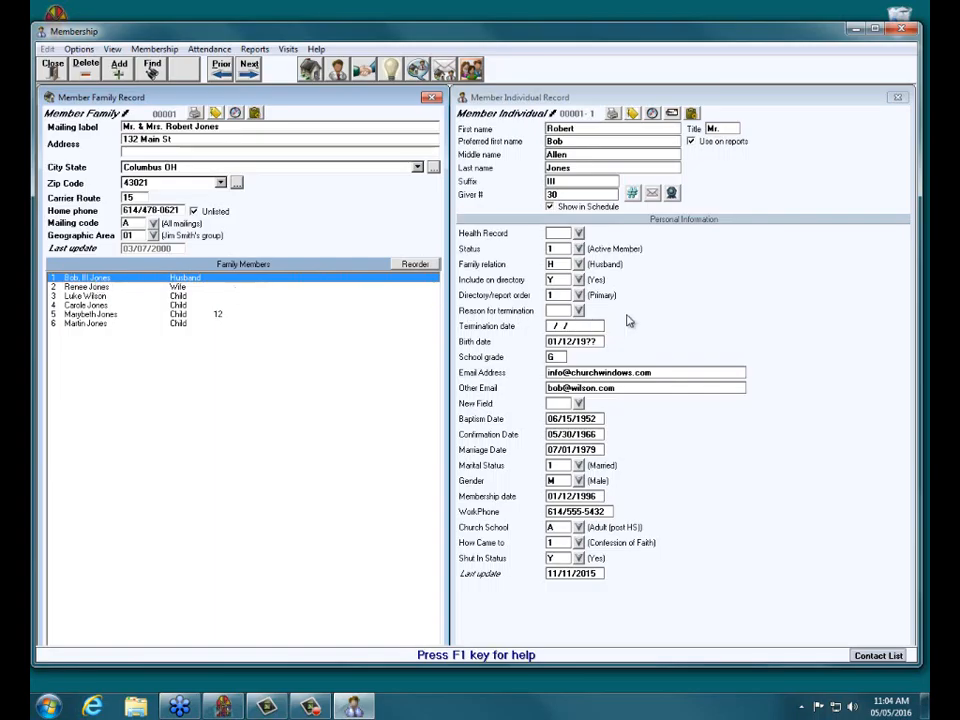
click(805, 162)
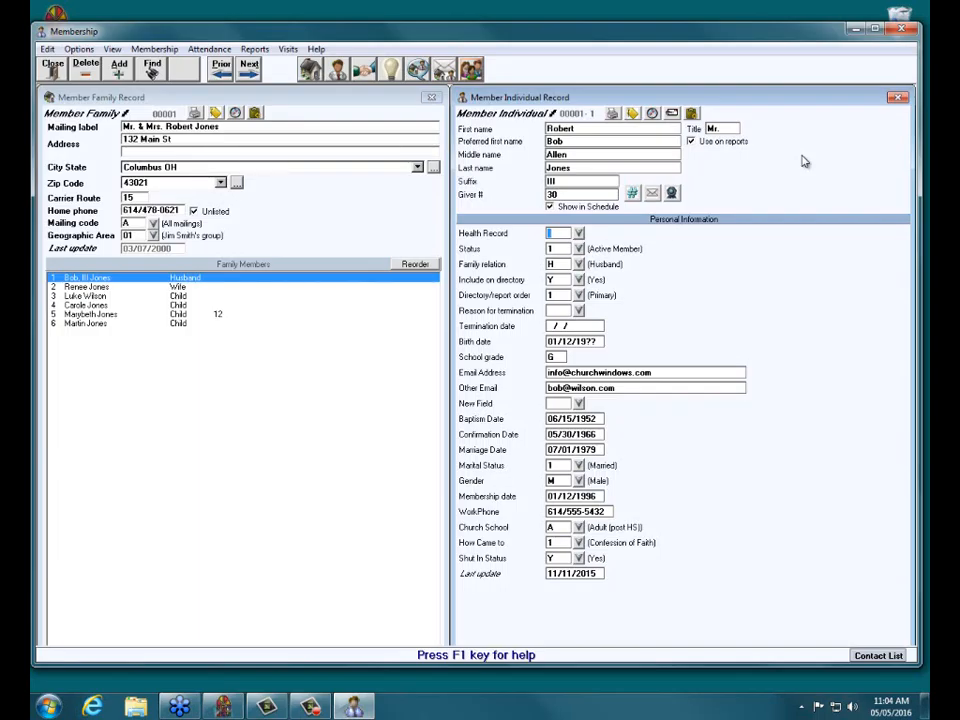
Open Transfer Individual from the Options menu for the husband's record.
click(78, 49)
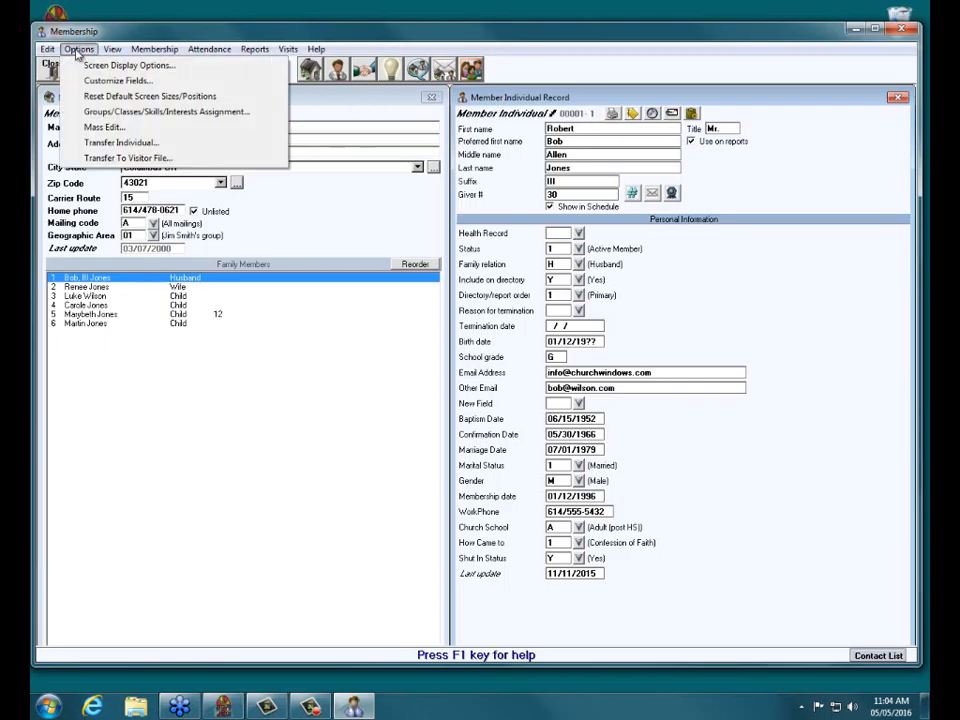
click(82, 144)
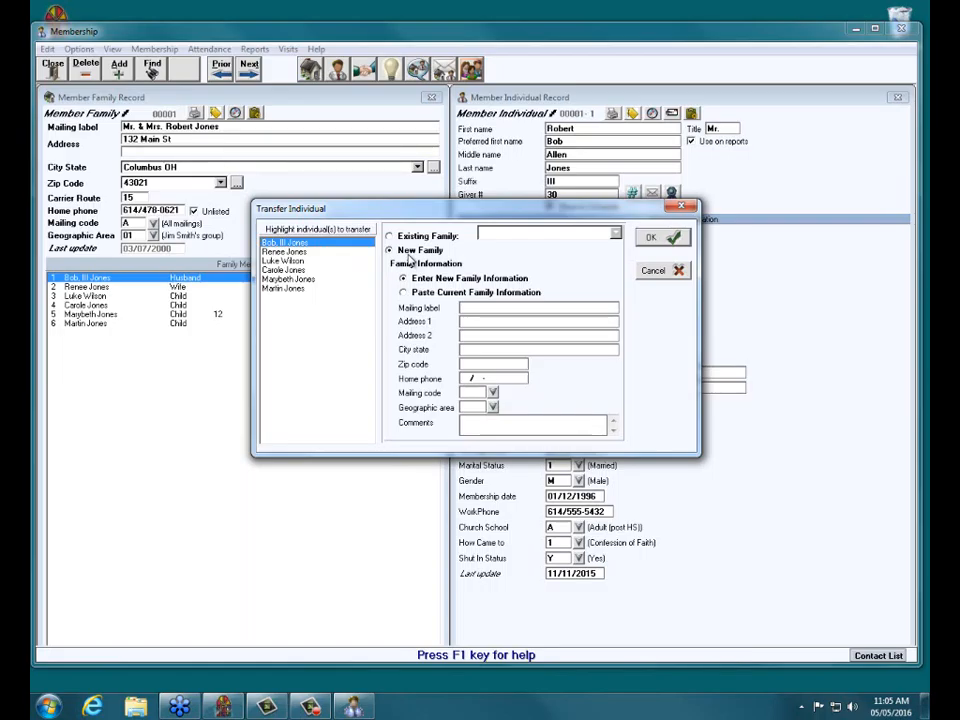
Enter the husband's name as the new family mailing label, then cancel the transfer.
click(464, 308)
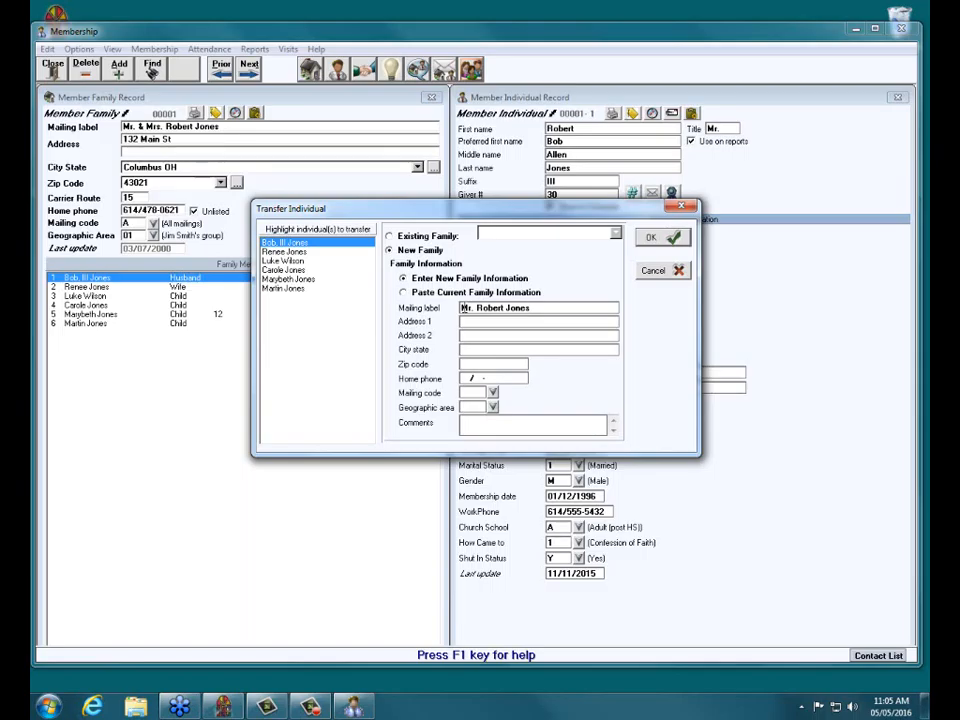
click(653, 240)
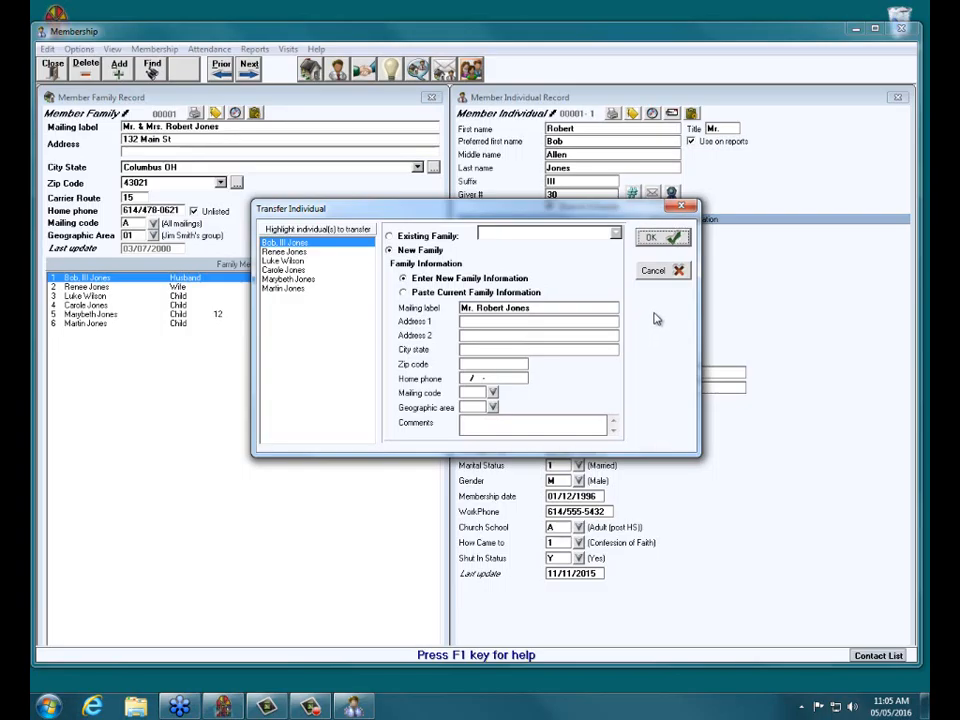
click(656, 271)
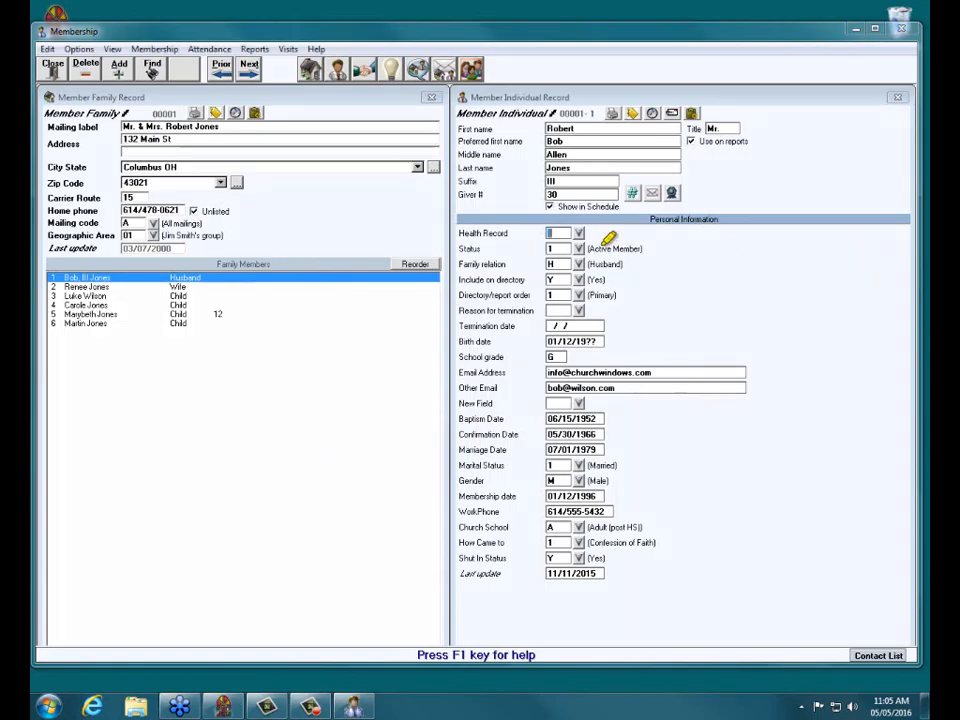
mouse_move(638, 182)
mouse_down()
mouse_move(519, 204)
mouse_move(634, 190)
mouse_up()
click(102, 290)
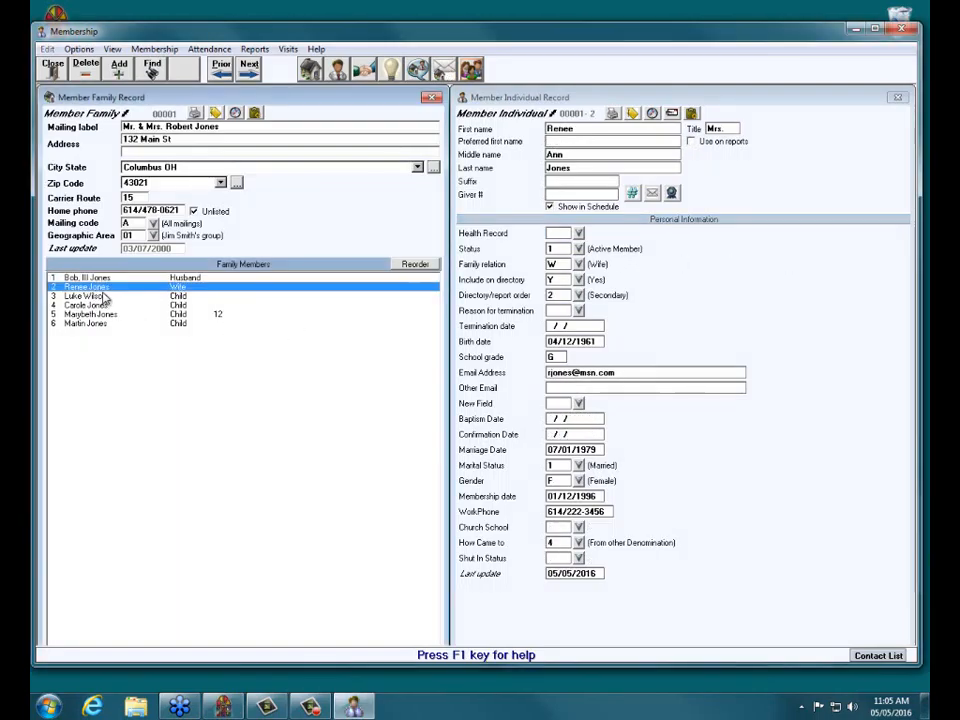
click(97, 280)
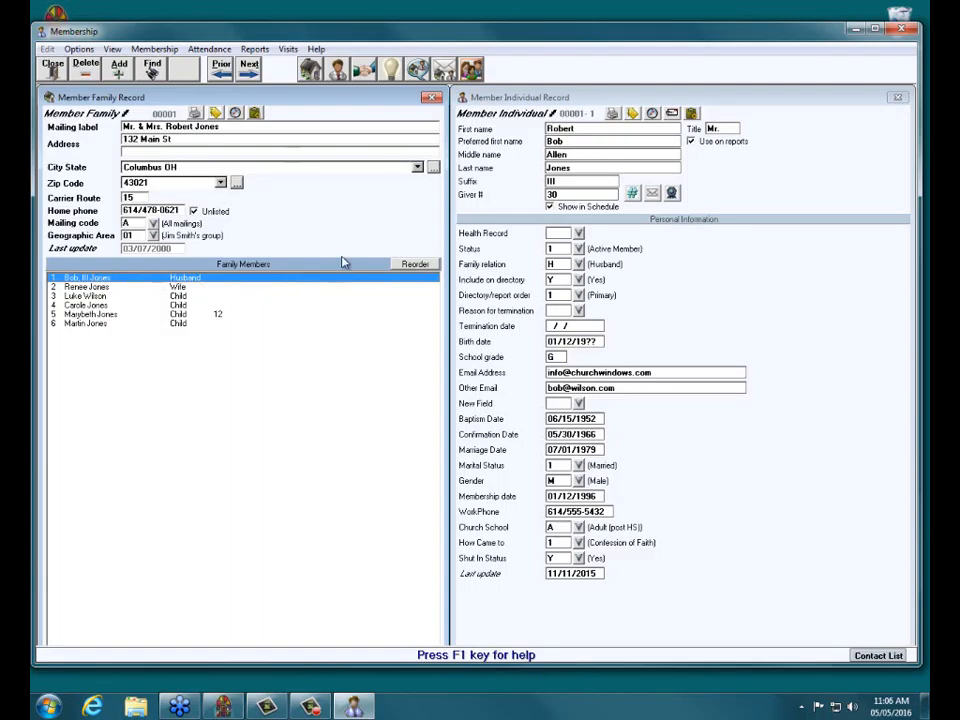
click(679, 101)
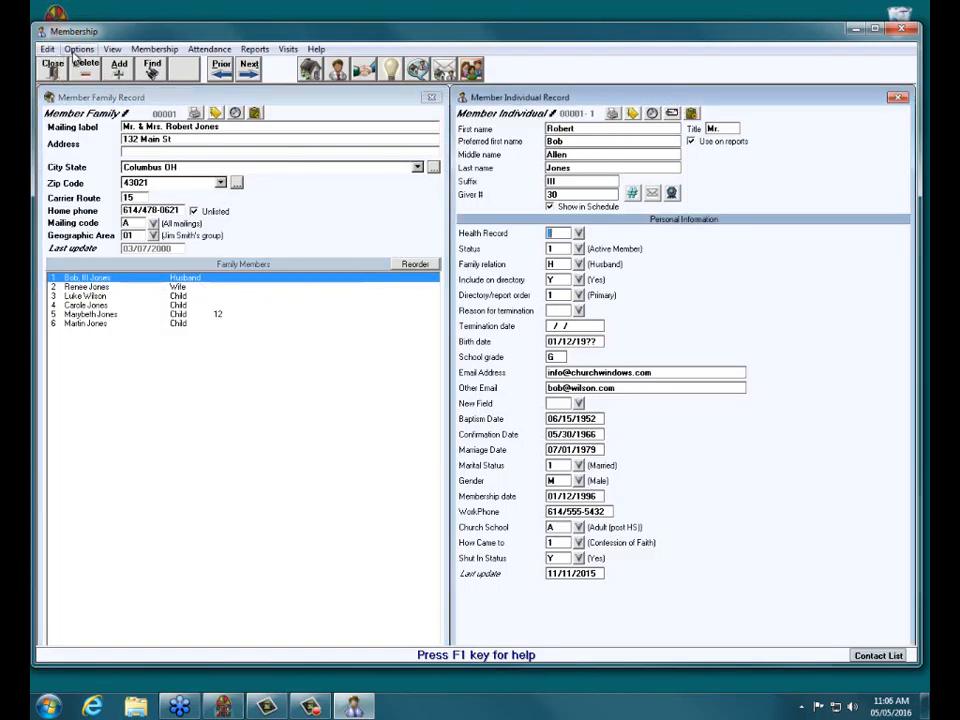
Transfer the husband into a new family labelled with his name and acknowledge success.
click(77, 49)
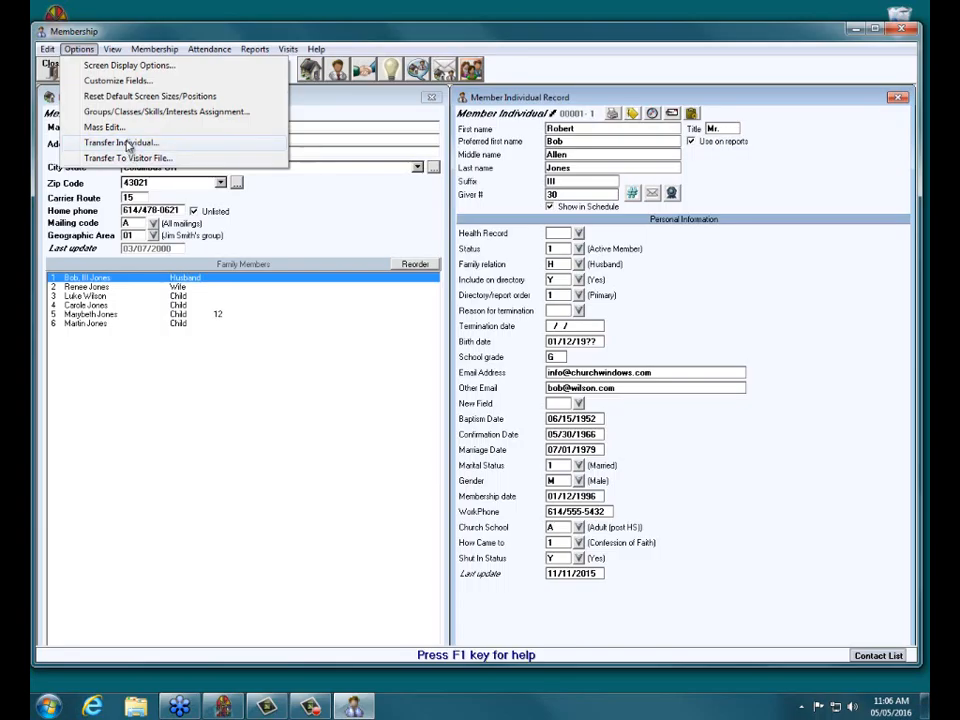
click(127, 143)
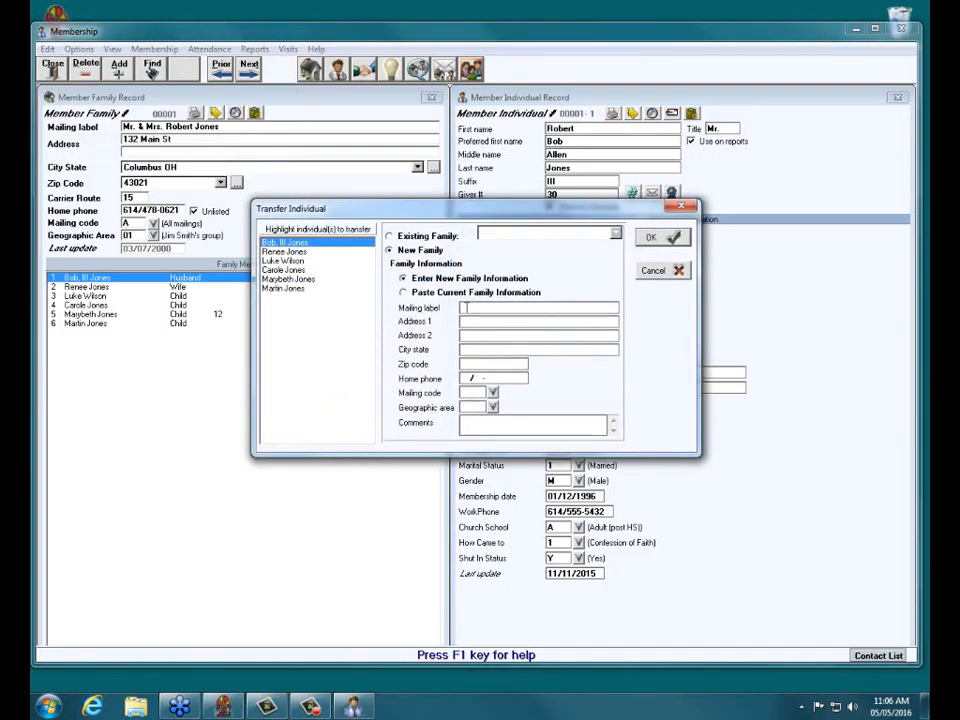
click(467, 307)
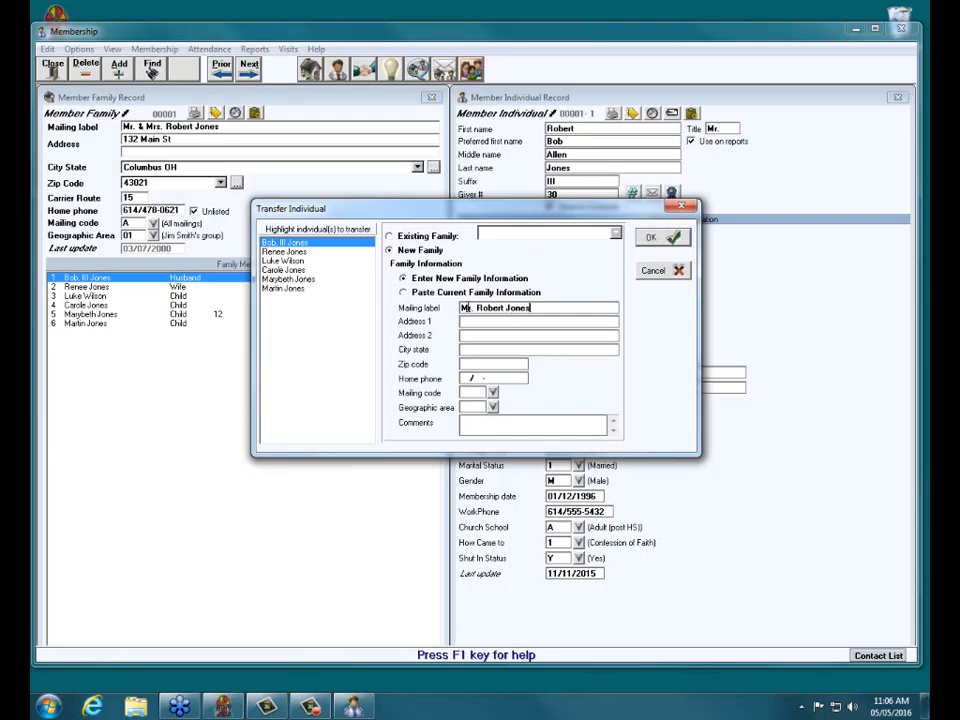
click(669, 239)
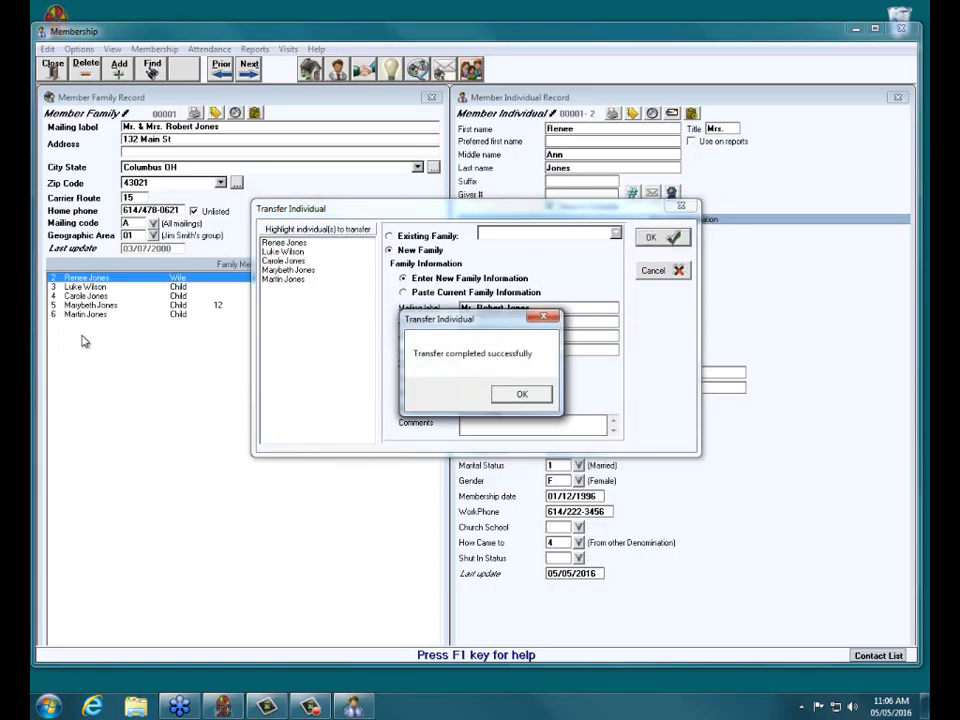
click(523, 395)
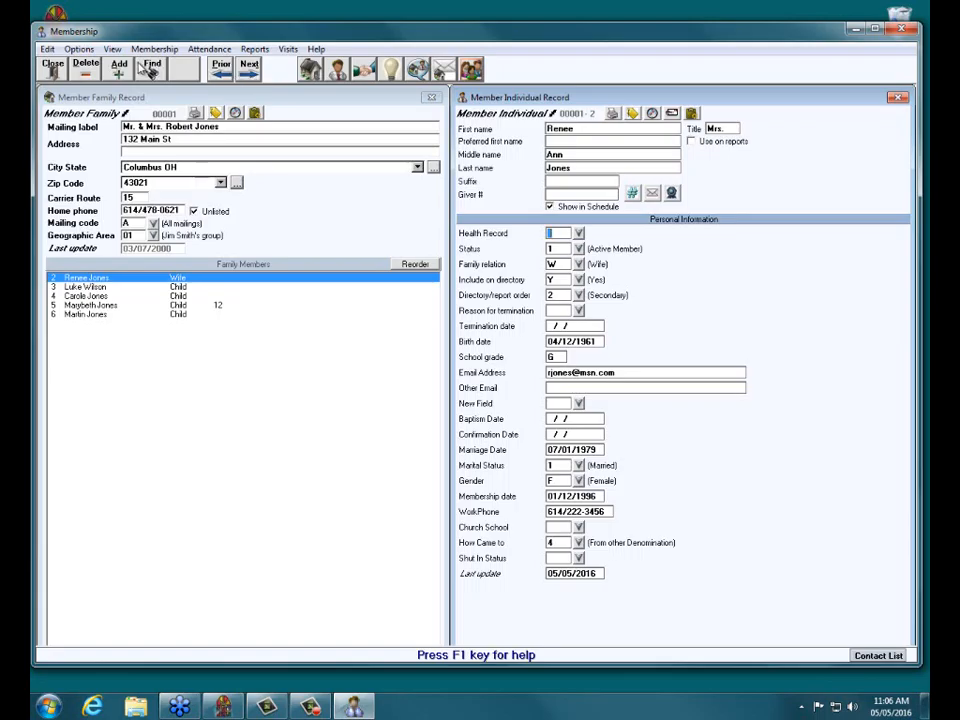
Move to the husband's new one-member family record and open the family relation codes.
click(252, 68)
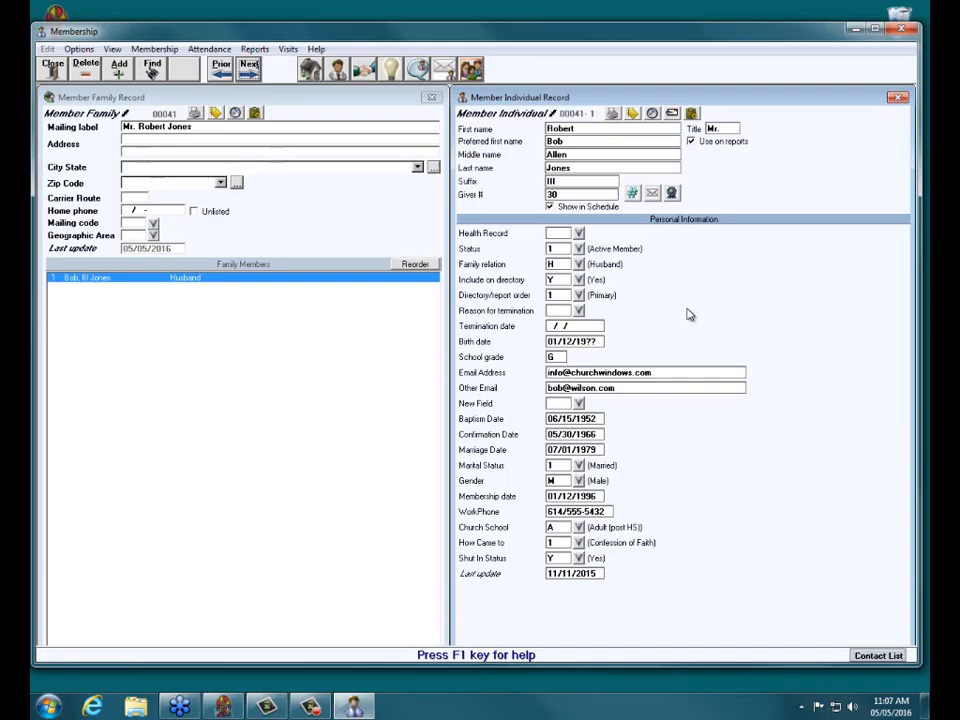
click(579, 265)
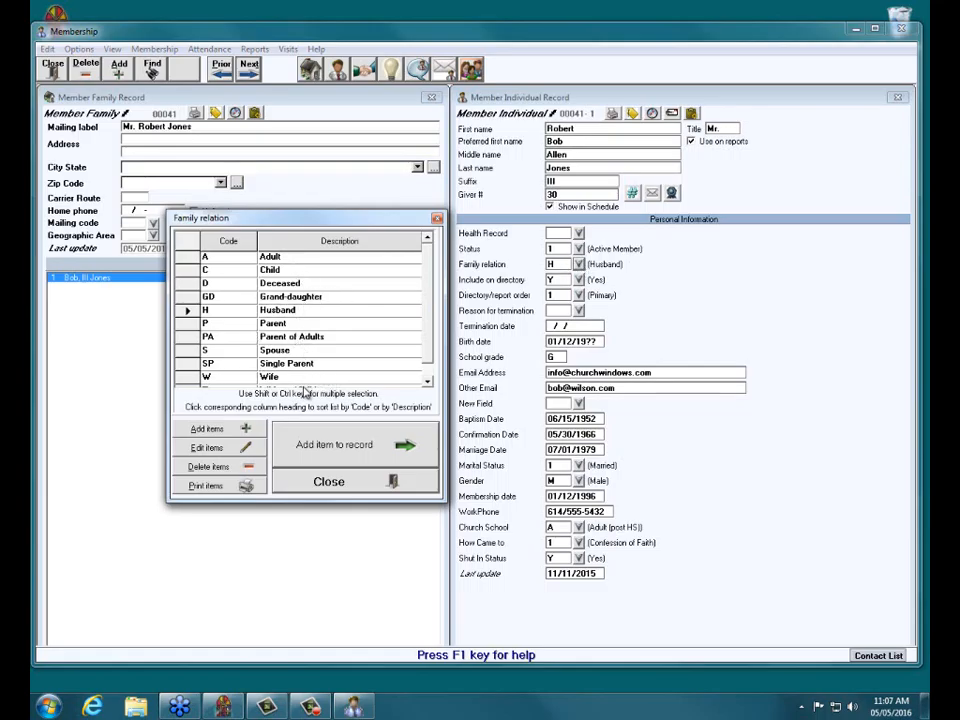
Set the husband's family relation to SP (Single Parent) and clear the 07/01/1979 marriage date.
click(428, 382)
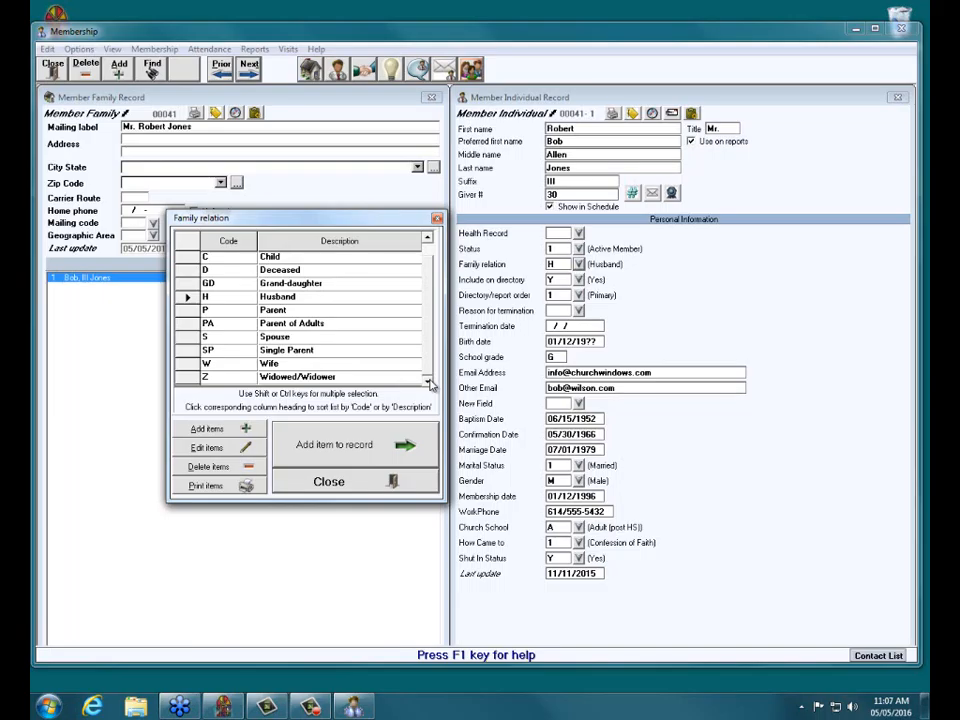
double_click(311, 352)
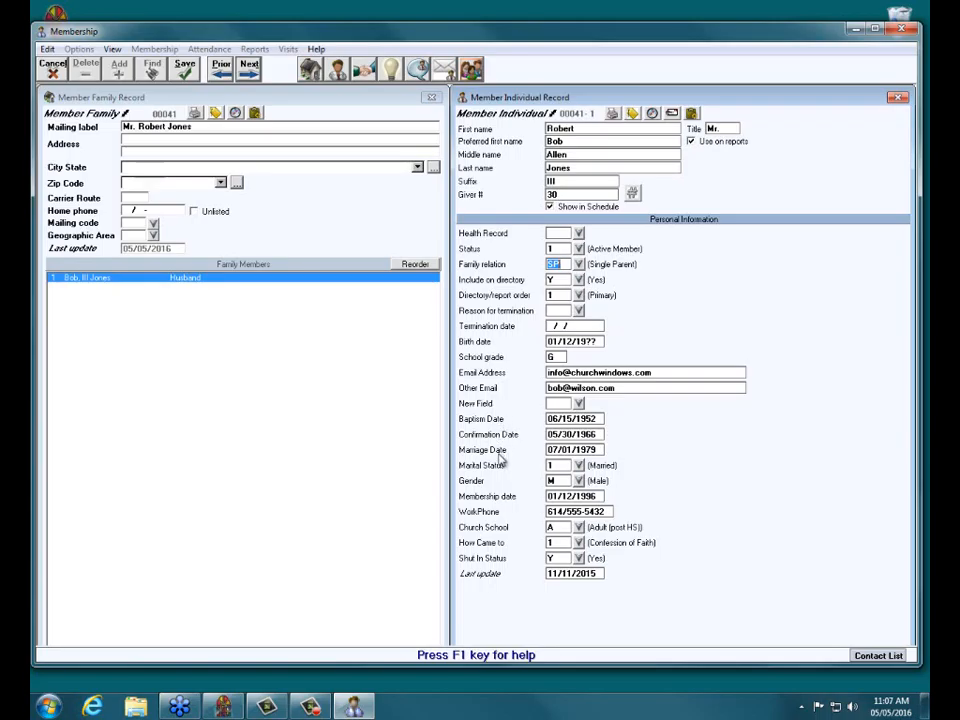
click(594, 451)
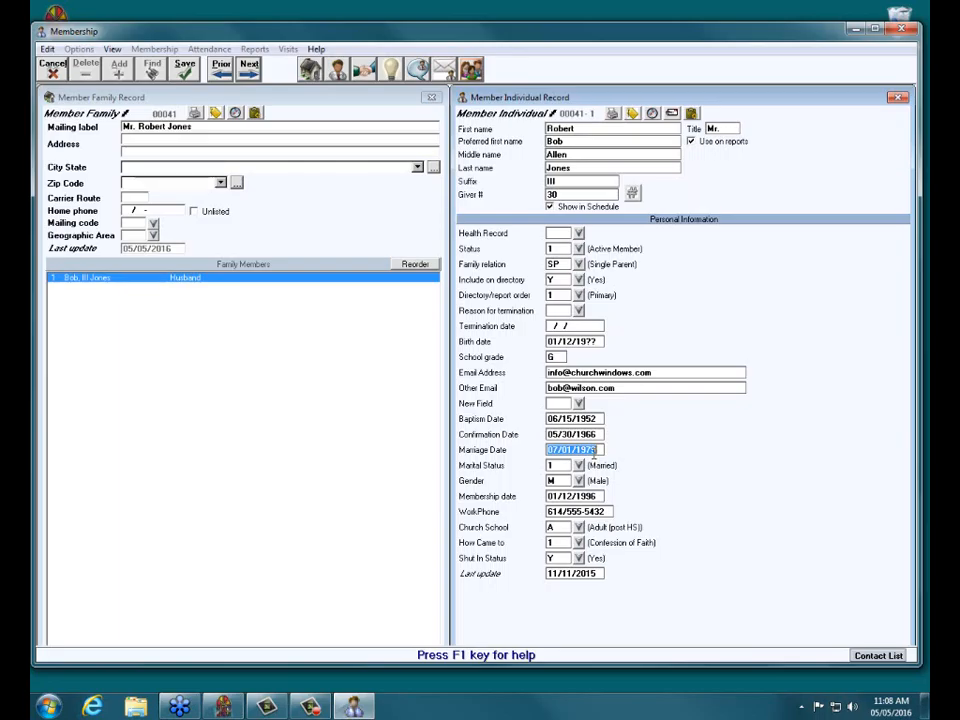
key(Delete)
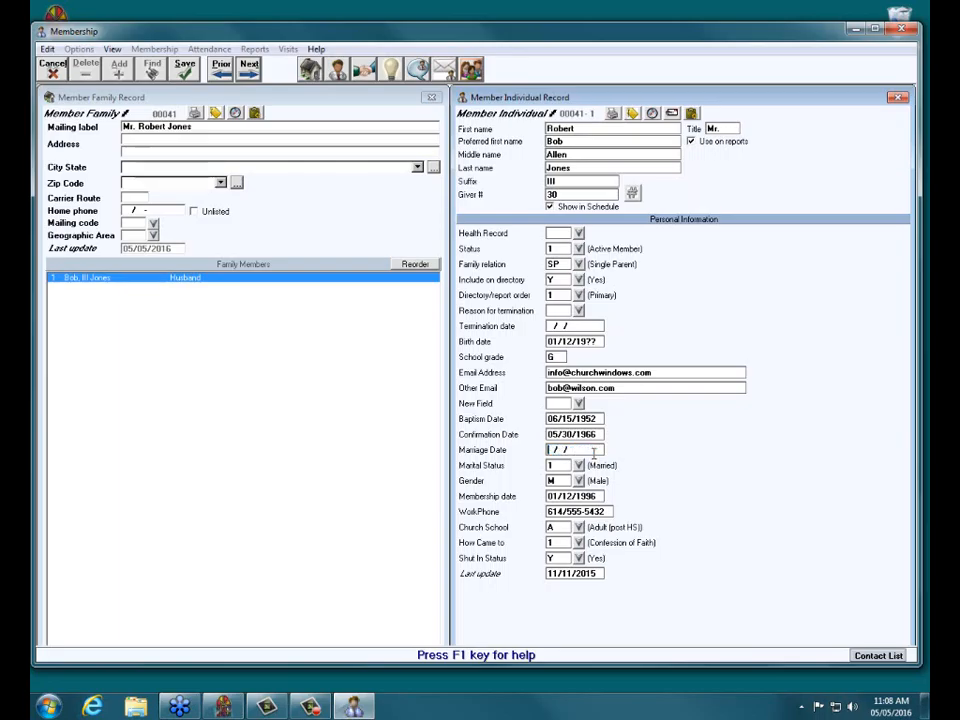
click(418, 67)
Add 'Marriage date 07011979' and 'Divorced in May 2016' to his comments and save.
click(512, 246)
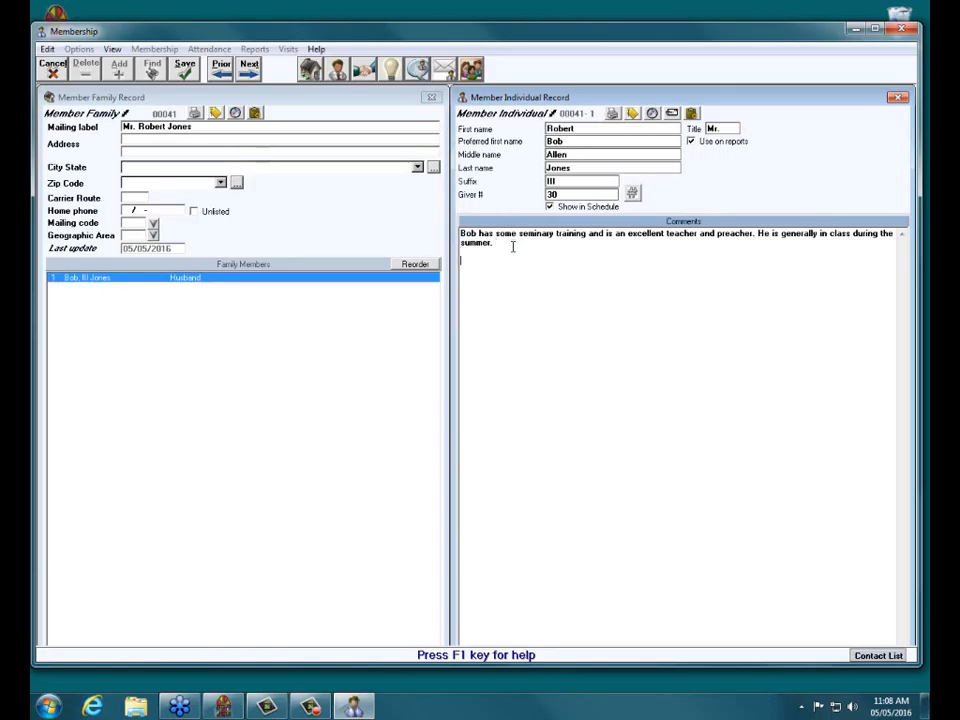
text(Marriage date 07011979)
key(Return)
text(Divorced in May 2016)
click(186, 72)
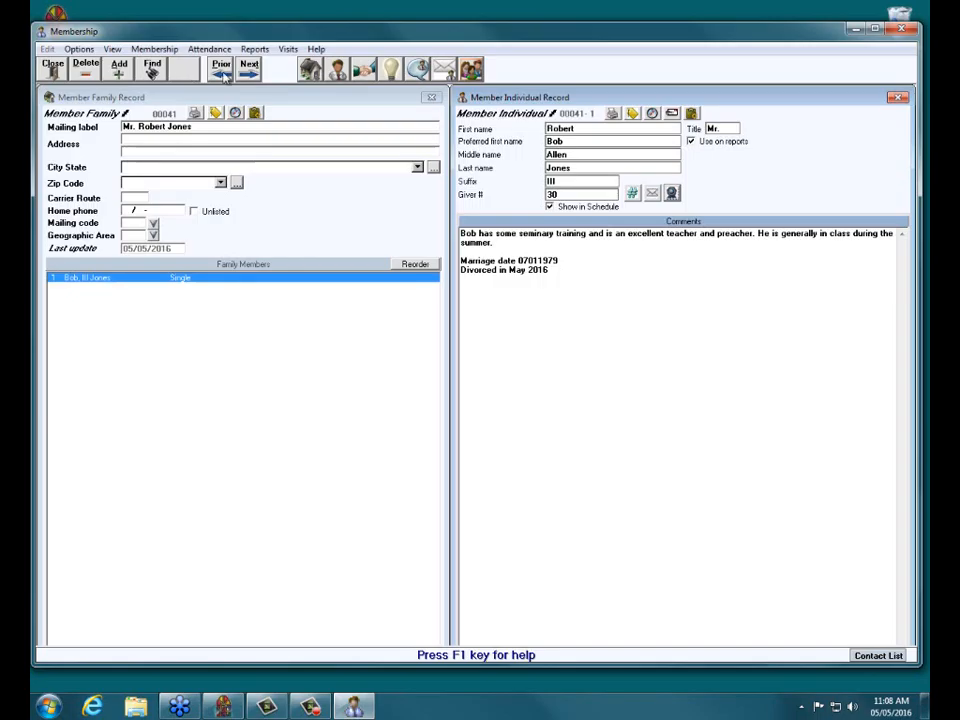
click(338, 76)
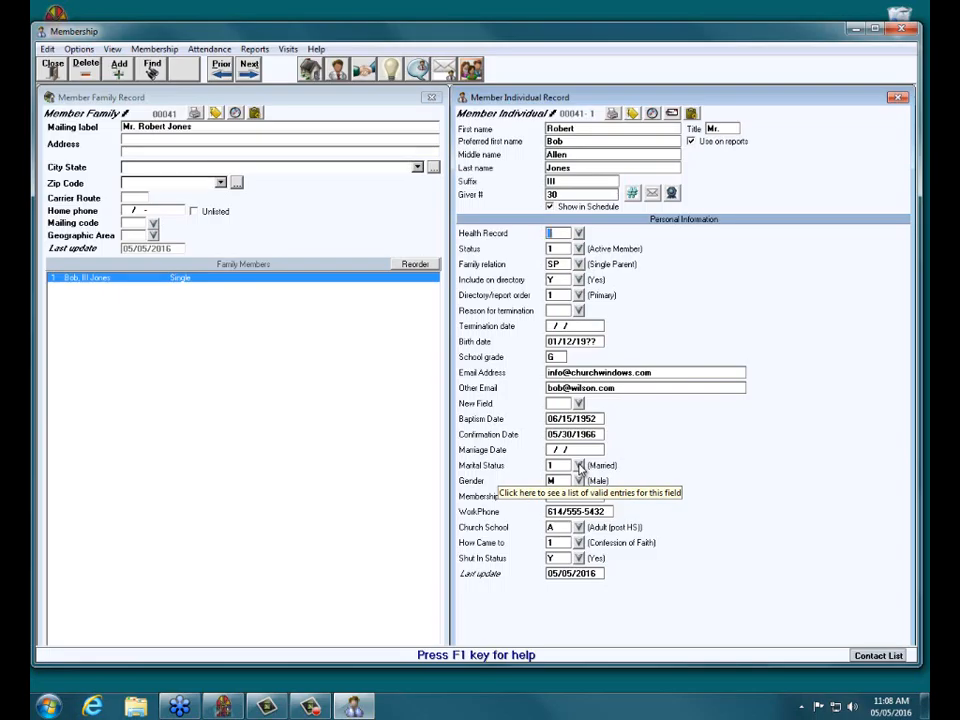
Set the husband's Marital Status to 3 (Divorced) and save the record.
click(579, 466)
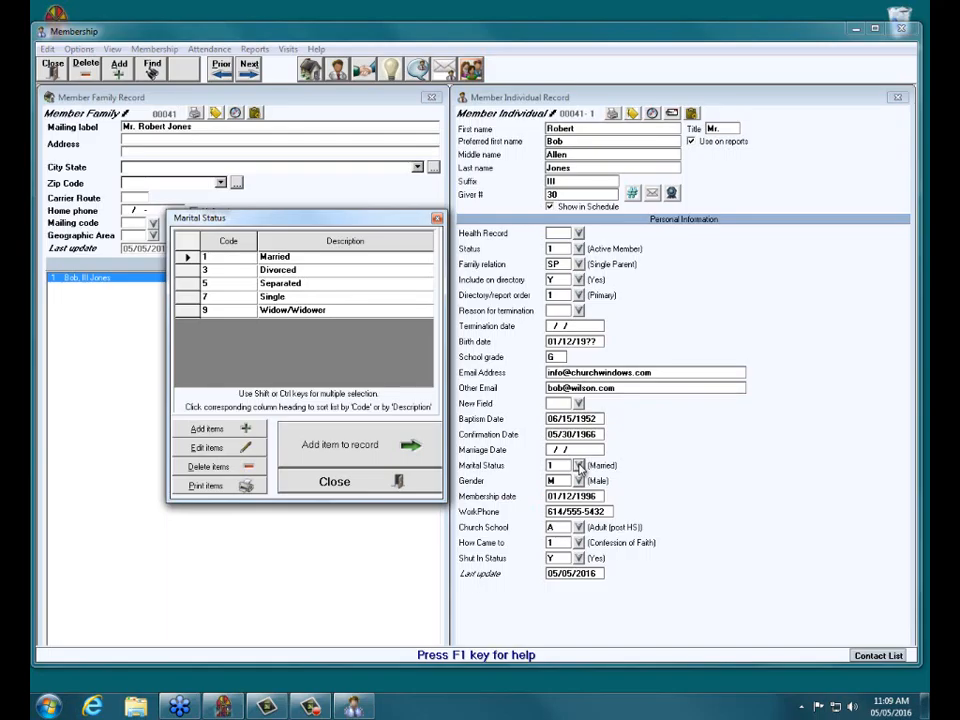
double_click(246, 272)
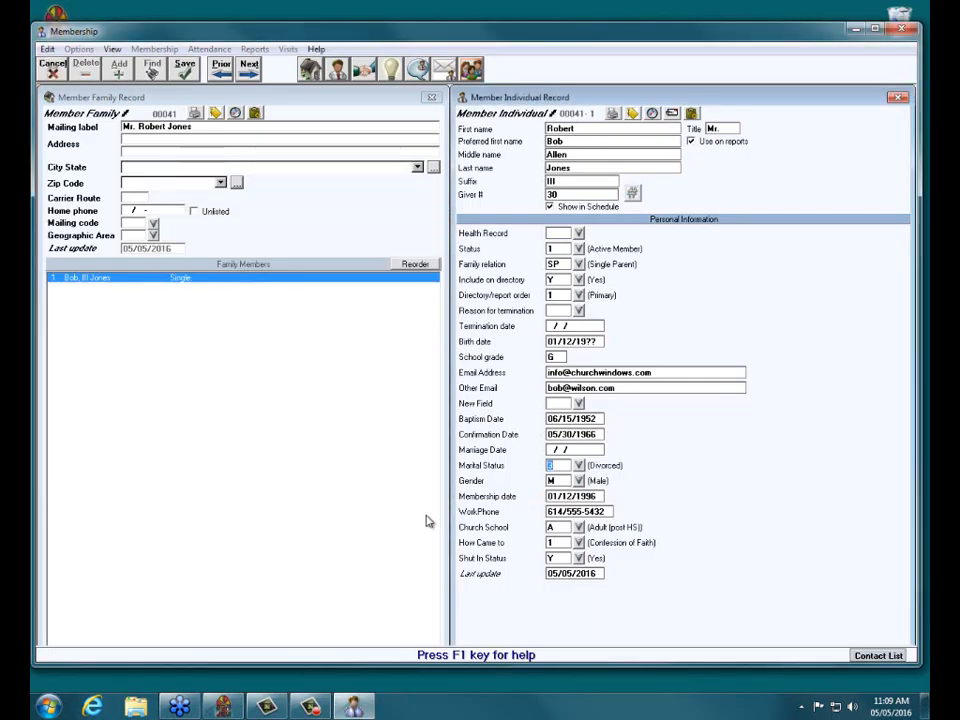
click(187, 72)
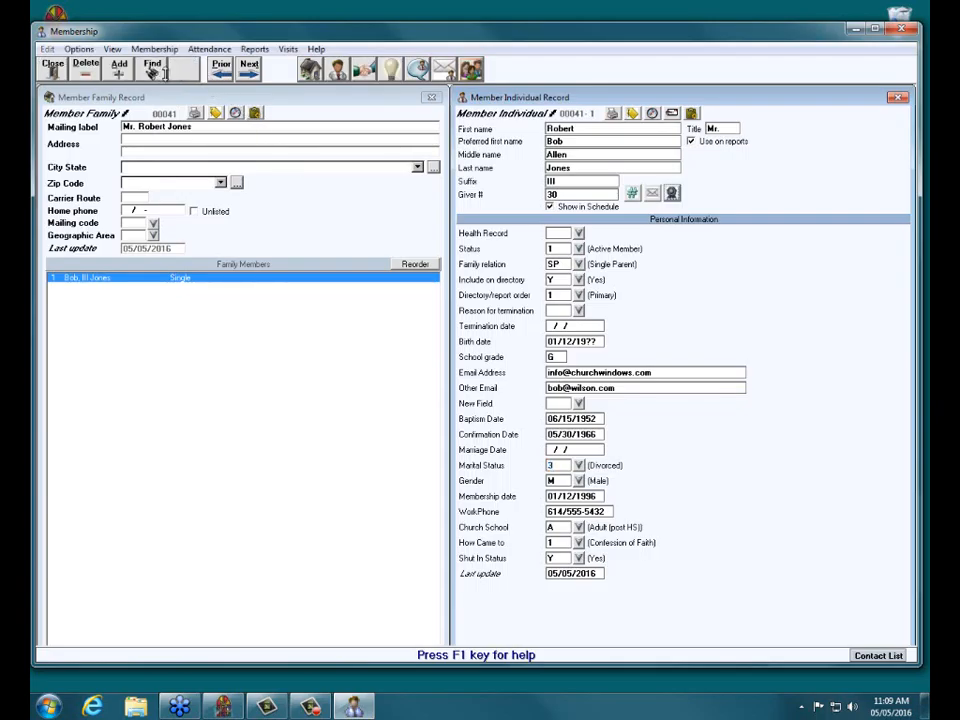
Return to family record 00001 and start retyping its mailing label as 'Ms.' plus the wife's first name.
click(226, 77)
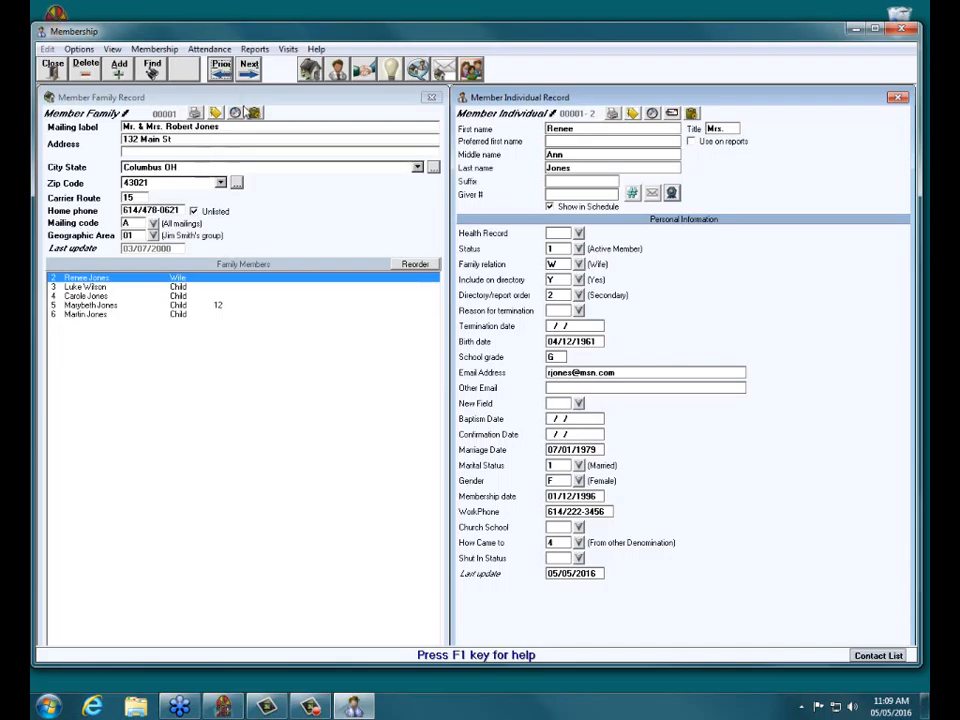
click(231, 129)
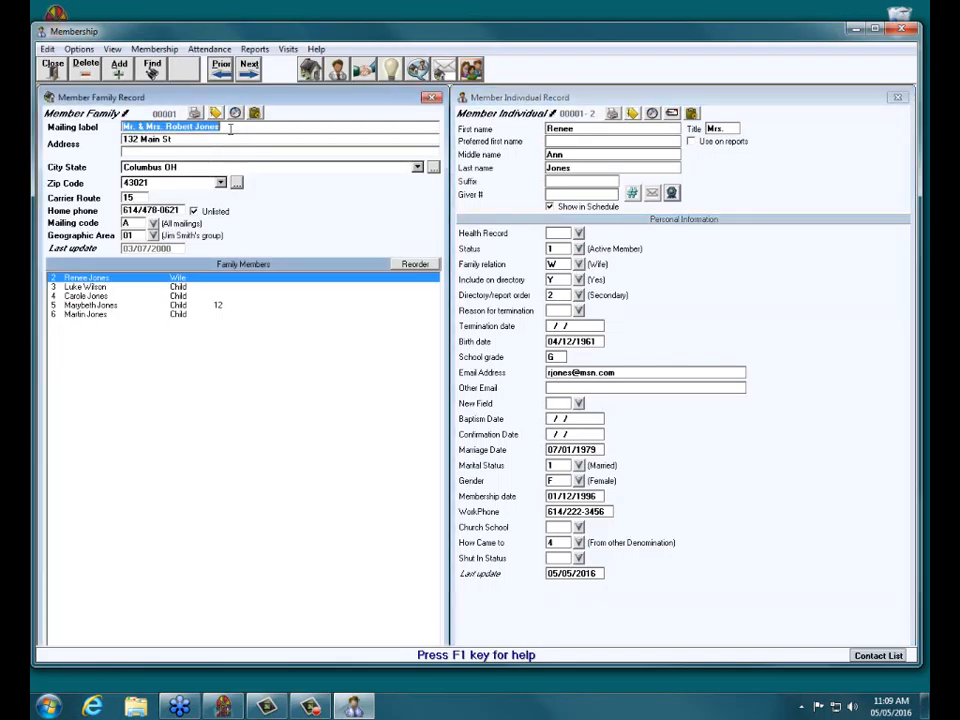
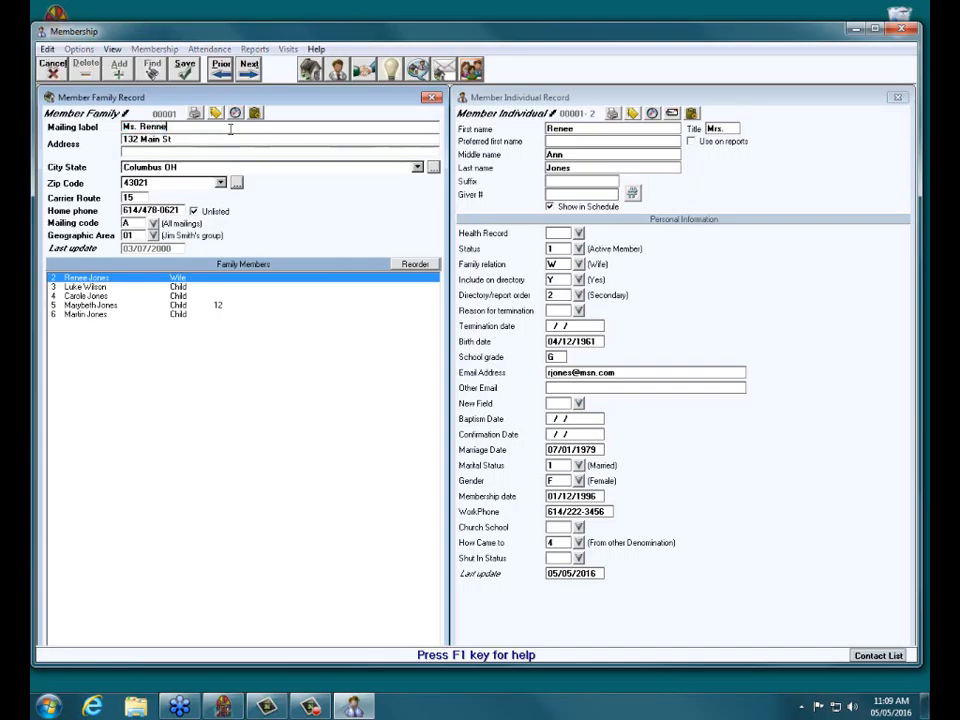
Finish the label as 'Ms.' plus the wife's full name, set title Ms. and relation Single Parent.
key(BackSpace)
key(BackSpace)
click(545, 96)
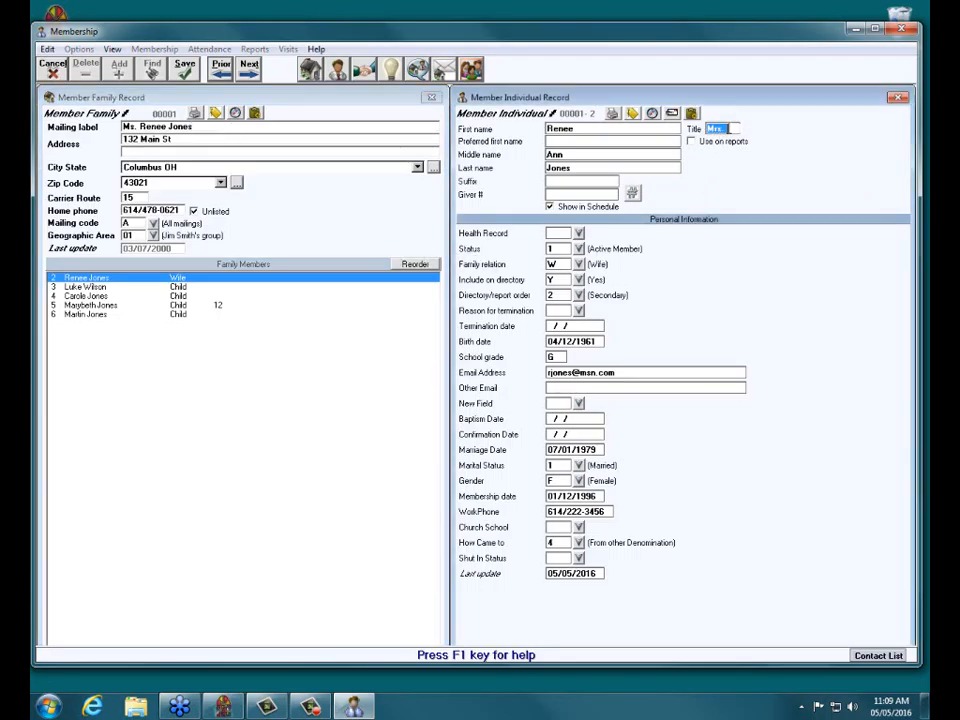
text(Ms.)
click(581, 265)
double_click(308, 351)
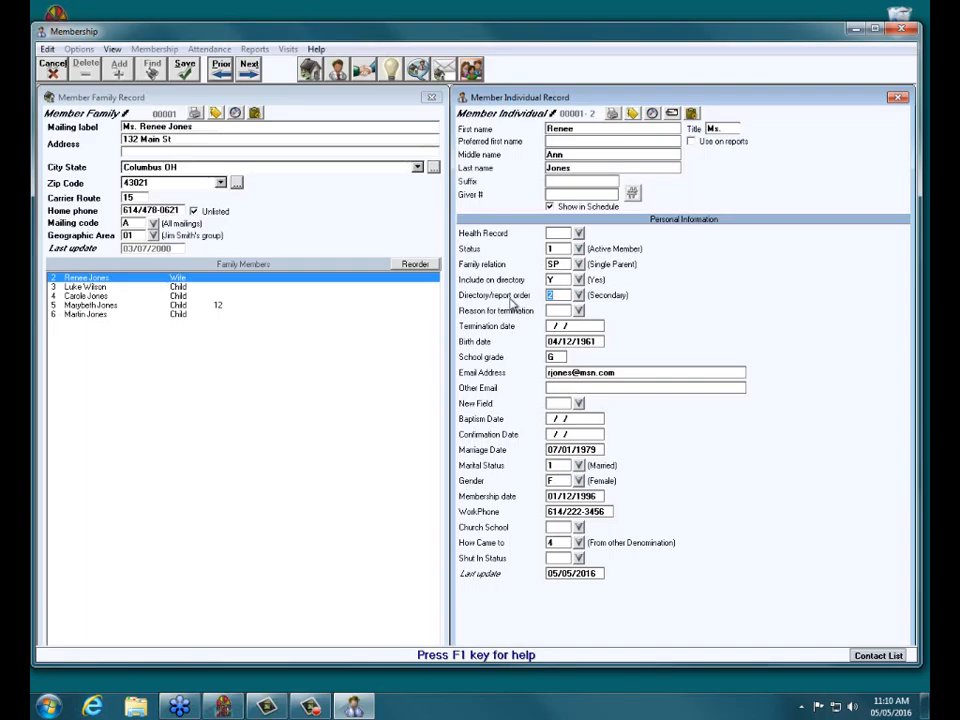
Set the wife's directory/report order to 1 Primary and clear her marriage date.
click(579, 297)
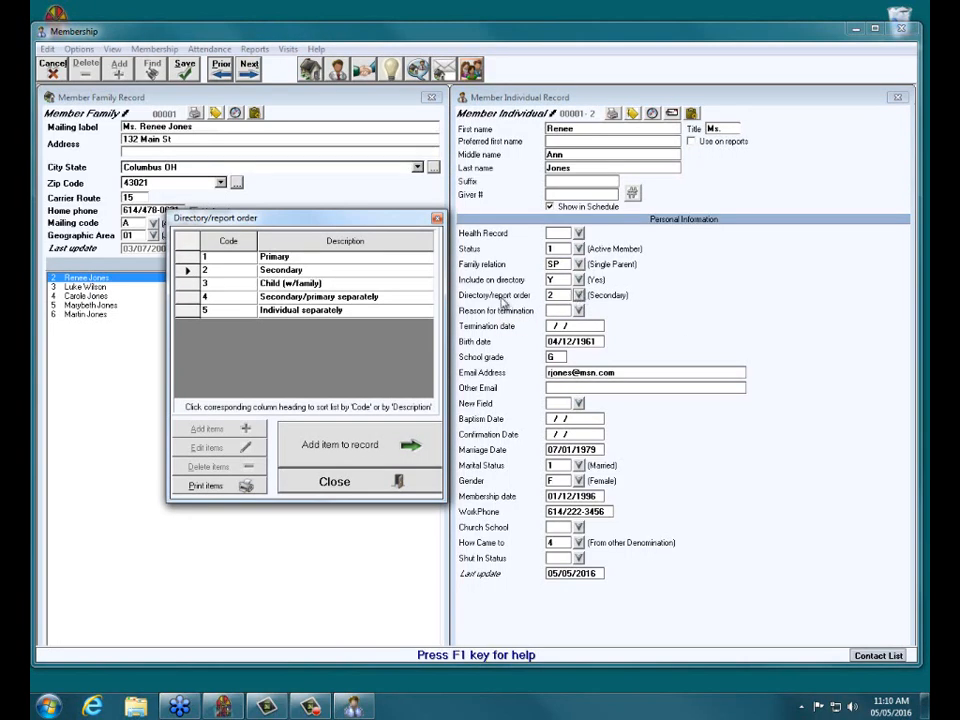
click(300, 257)
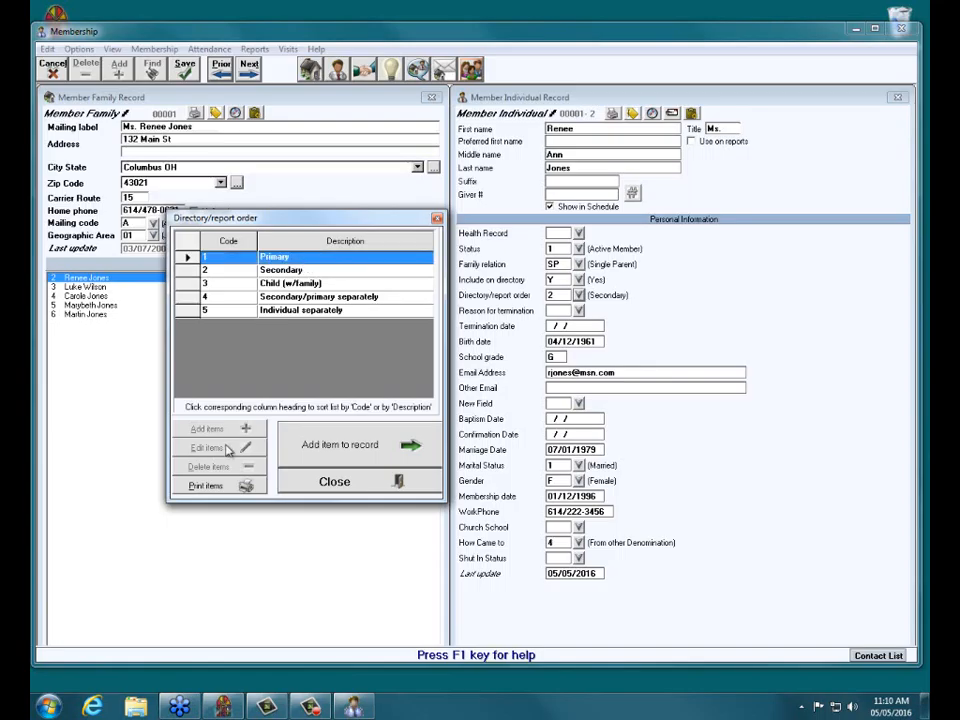
click(374, 450)
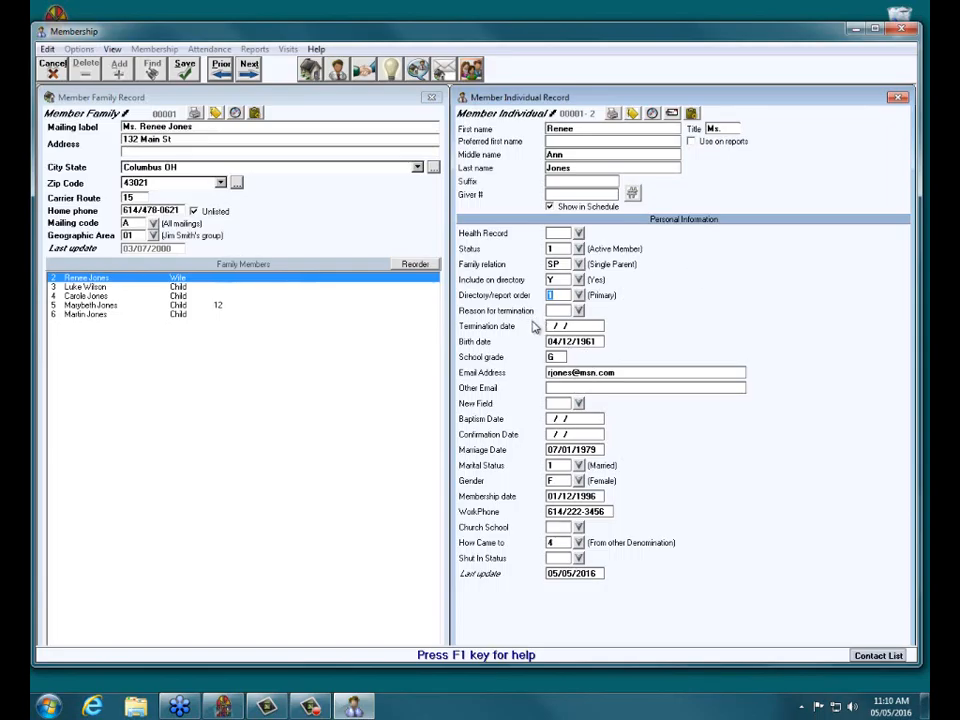
click(598, 450)
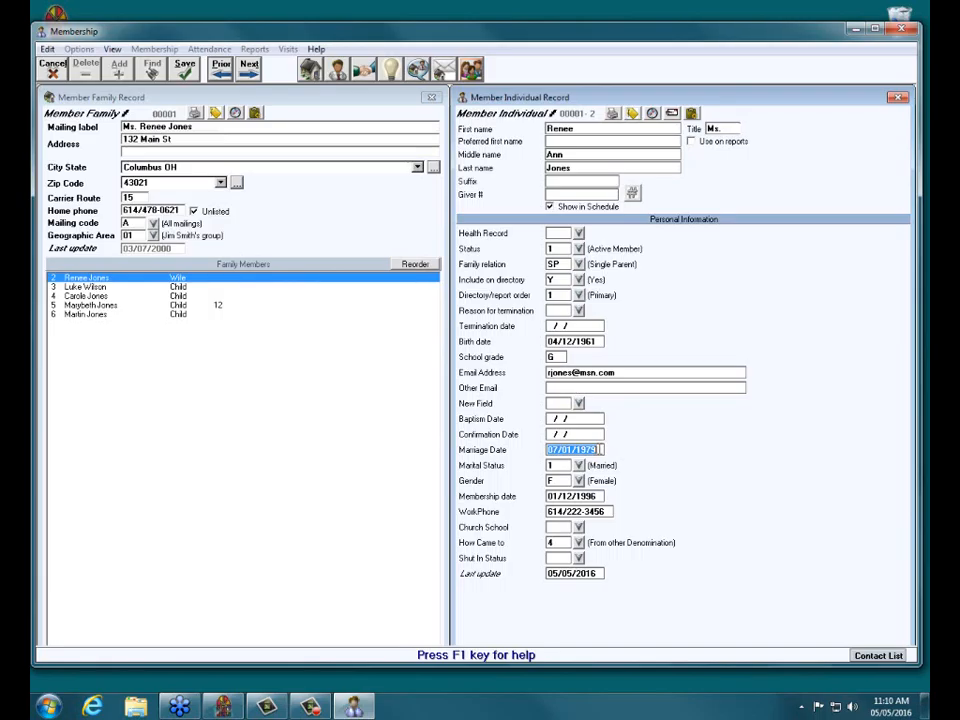
key(Delete)
Paste the old marriage date into her comments and add 'divorced in May' on a new line.
click(418, 68)
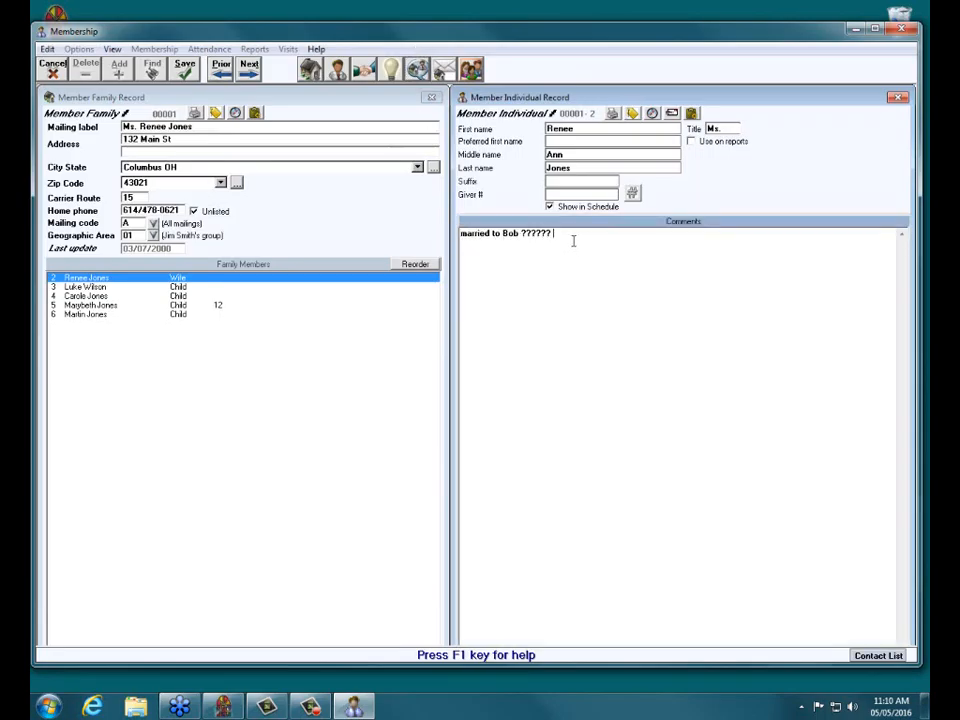
text(07011979)
key(Return)
text(divorced in May)
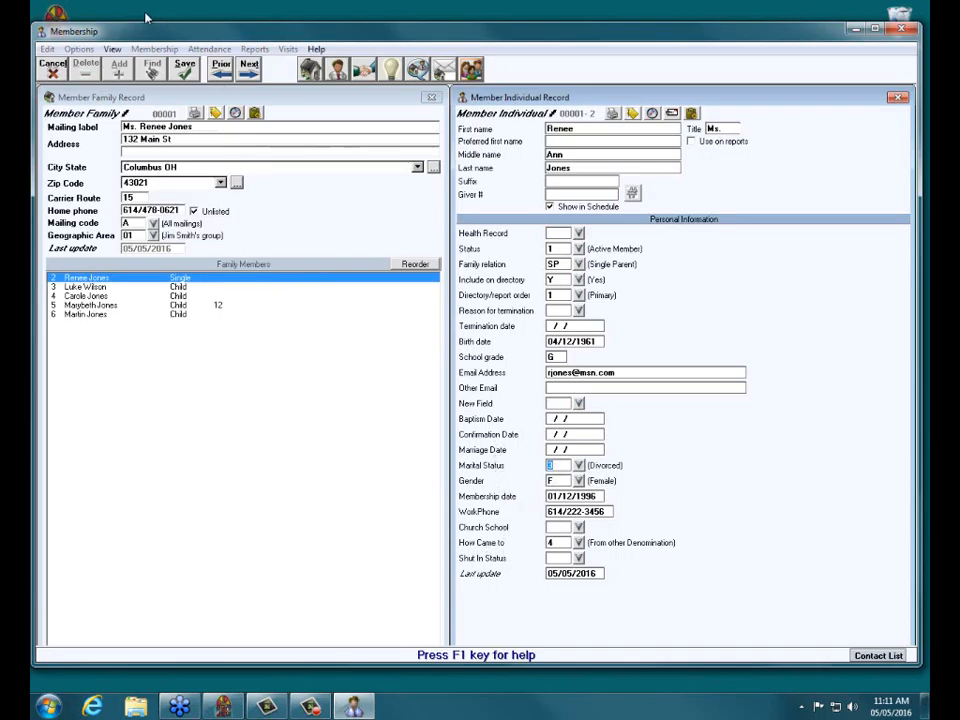
Save the wife's record, then close and reopen Membership to check her member record again.
click(184, 70)
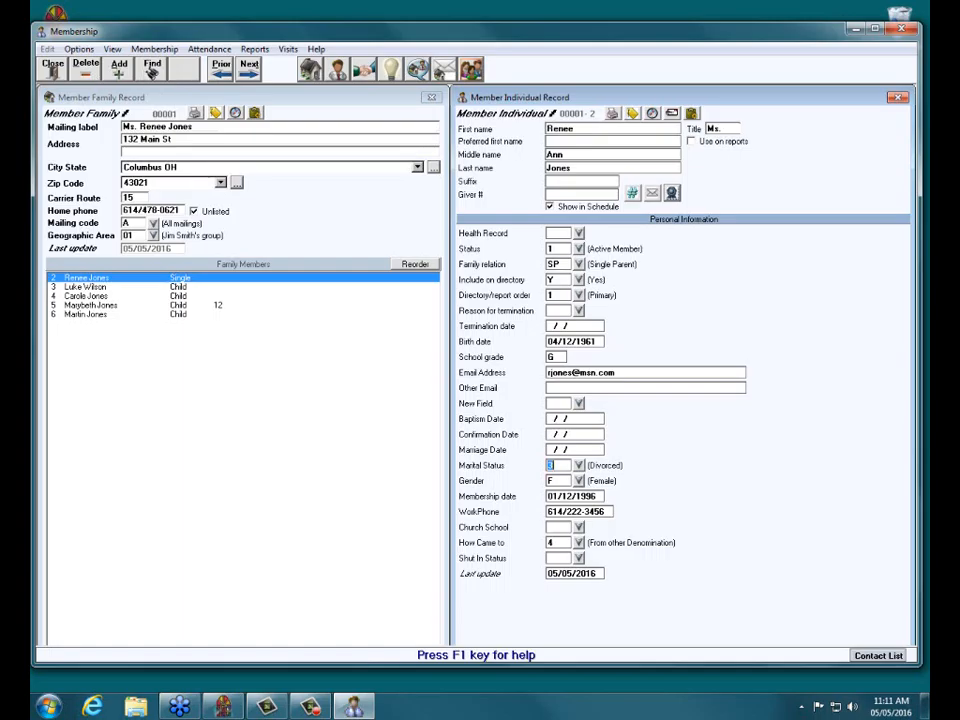
click(48, 75)
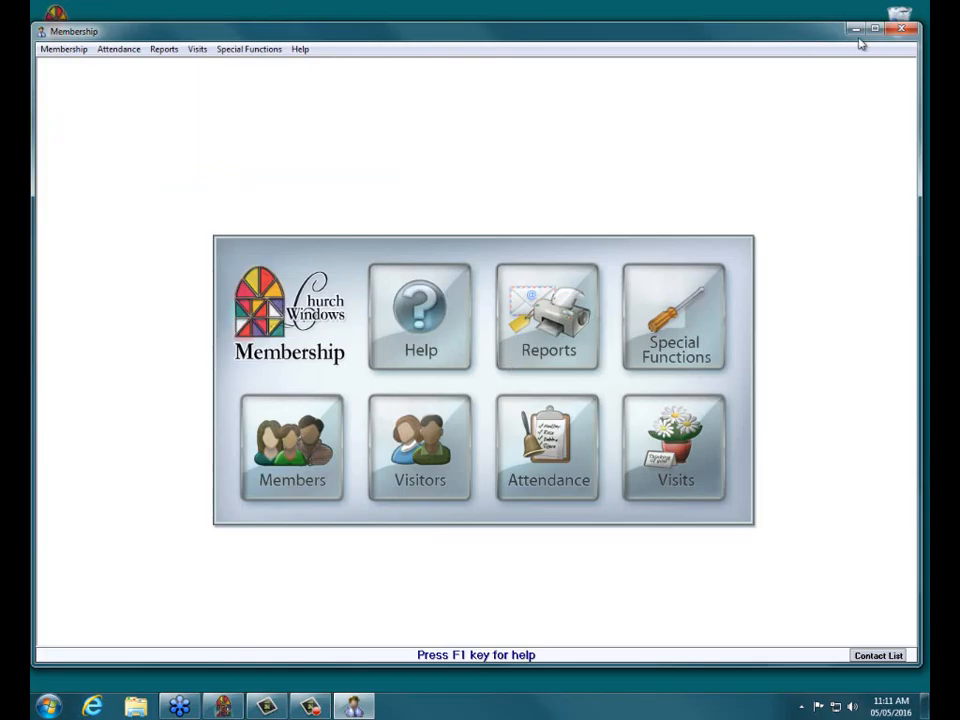
click(900, 29)
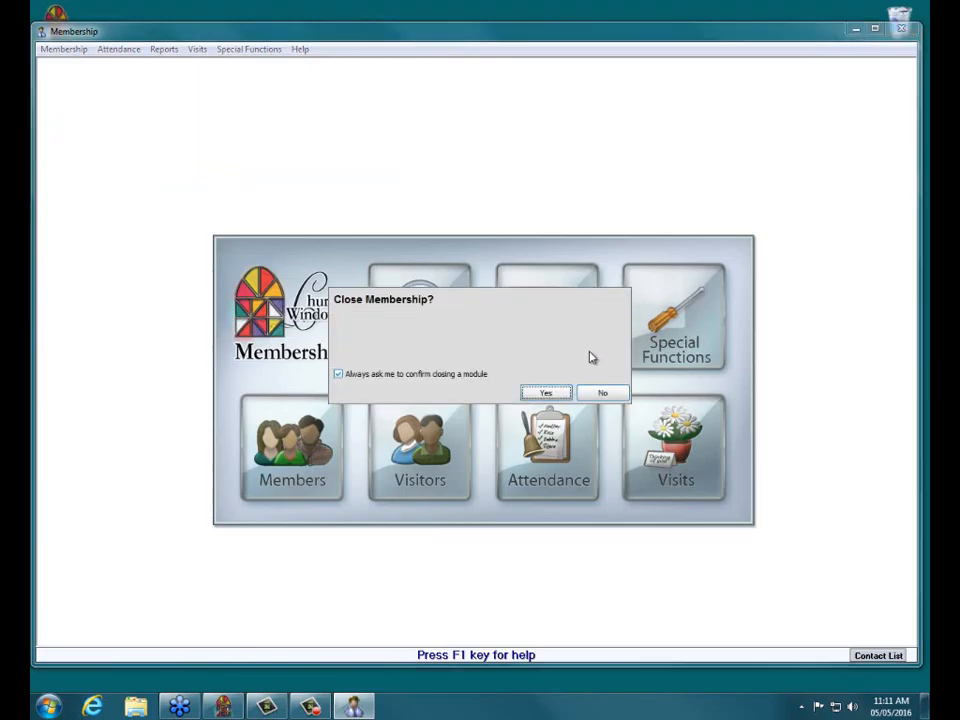
click(560, 392)
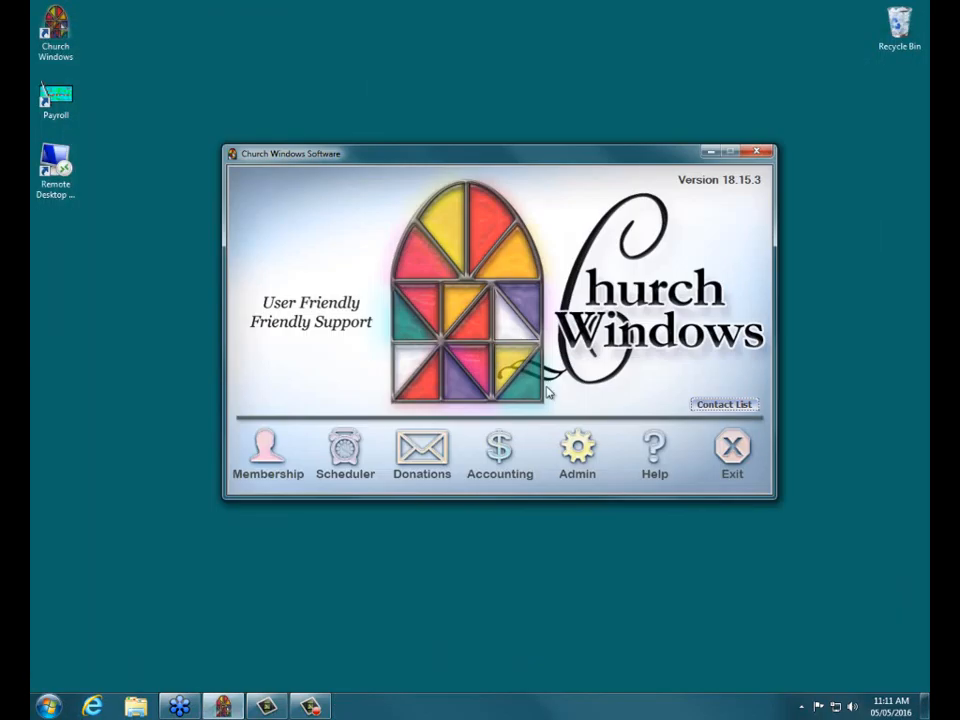
click(265, 445)
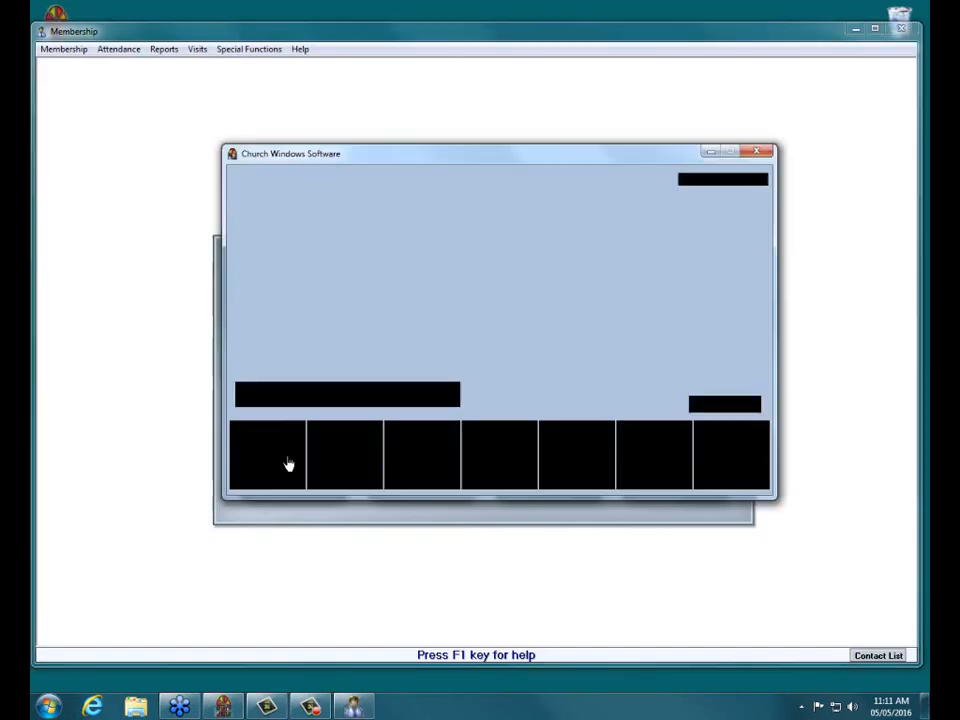
click(288, 465)
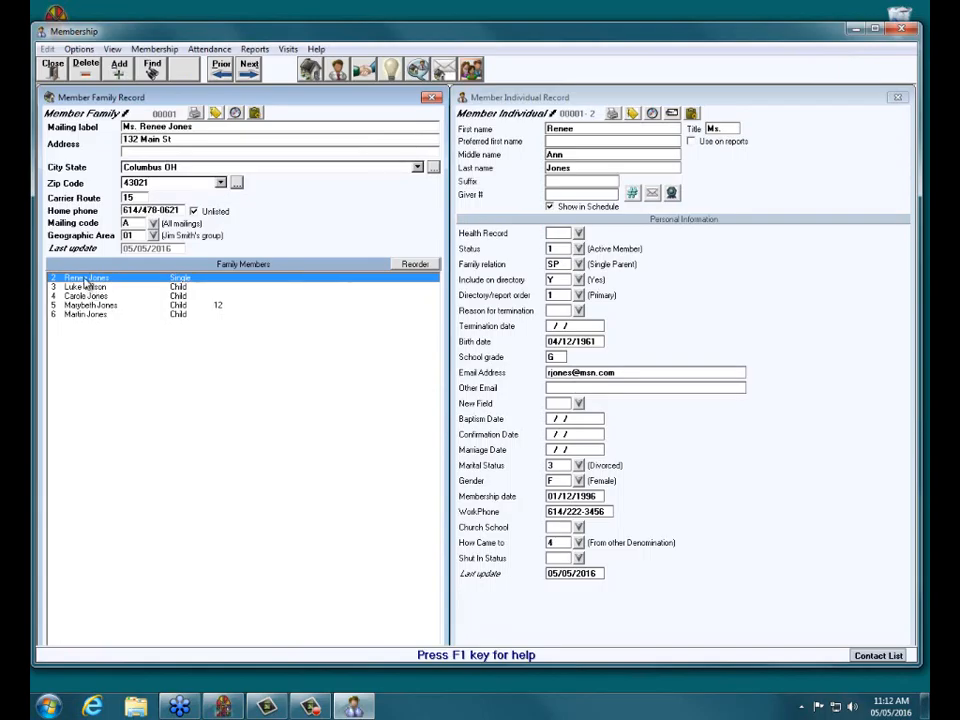
Close the member record windows and exit the Membership module.
click(47, 65)
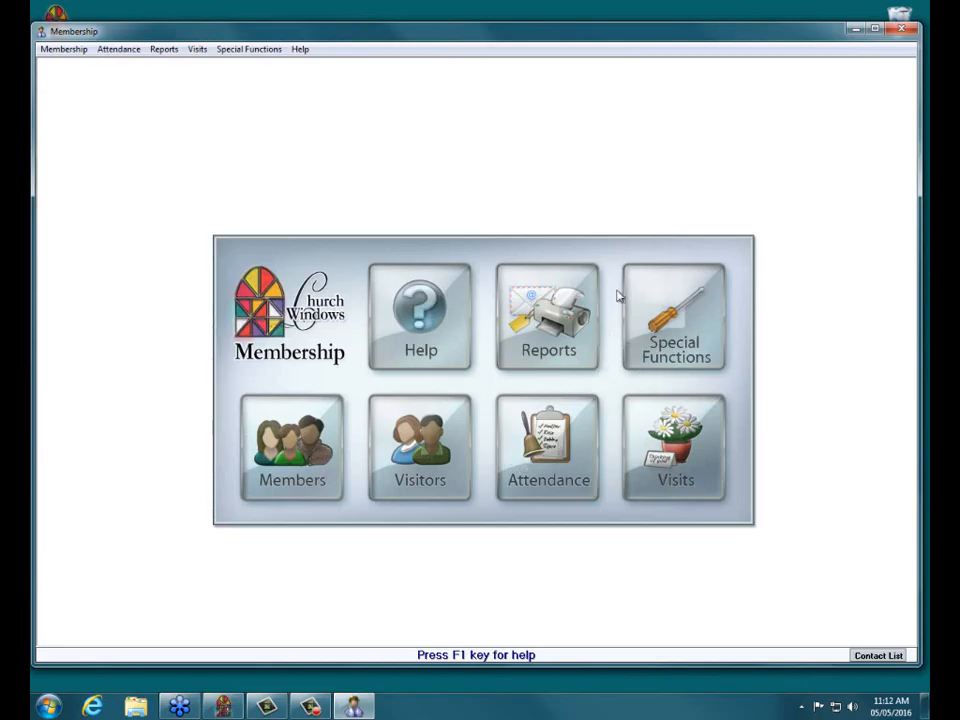
click(913, 30)
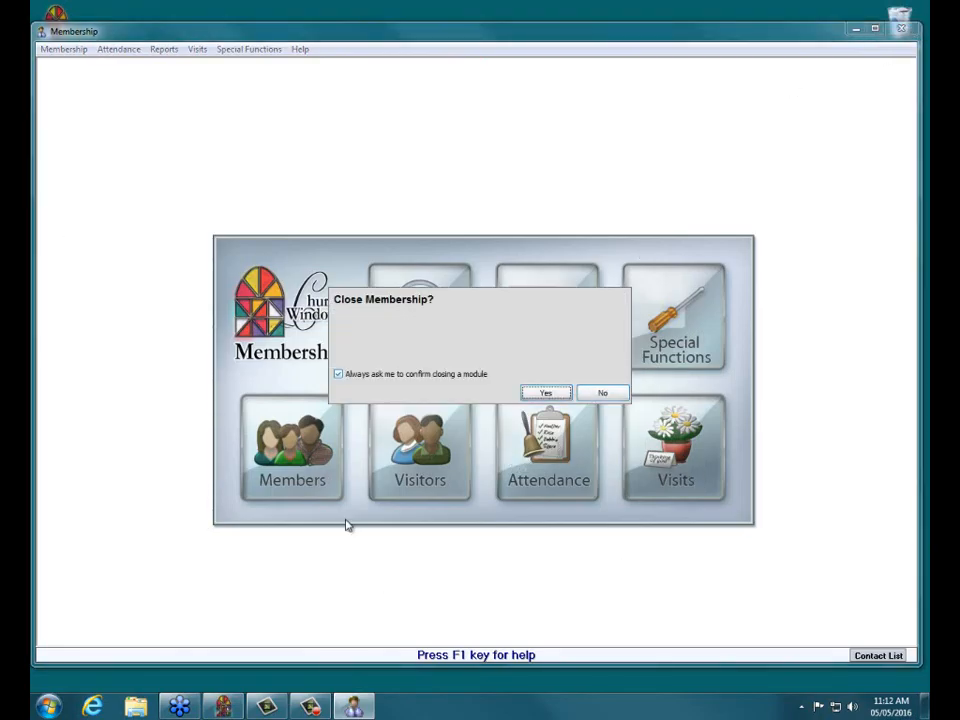
click(549, 396)
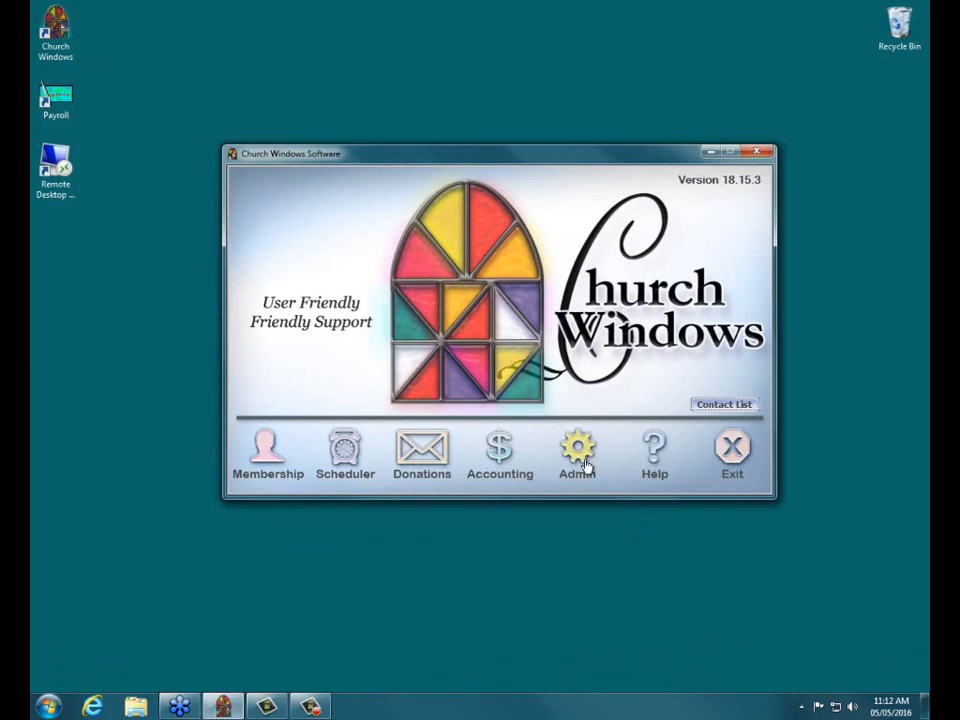
Run Repair/Compact Access Databases & Sync from Admin System Functions, then relaunch Church Windows.
click(583, 459)
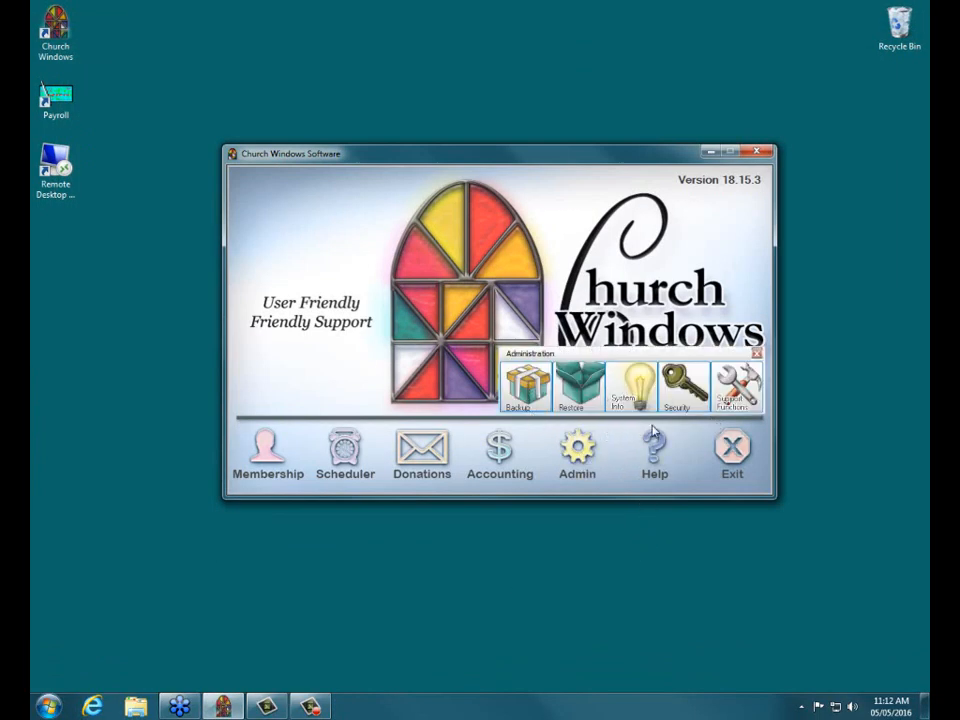
click(735, 388)
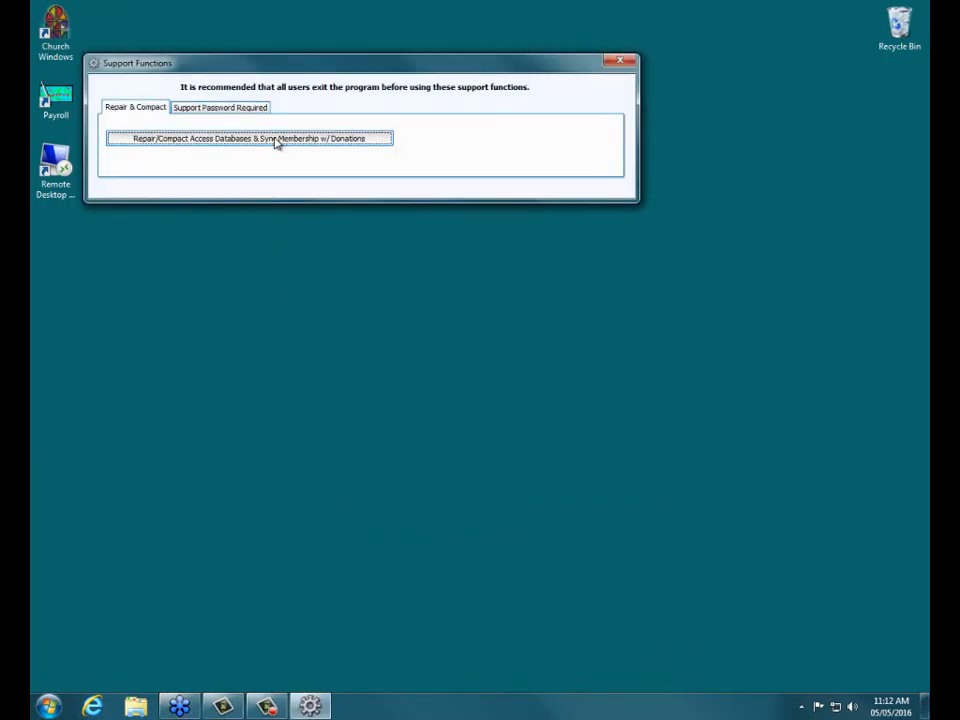
click(277, 139)
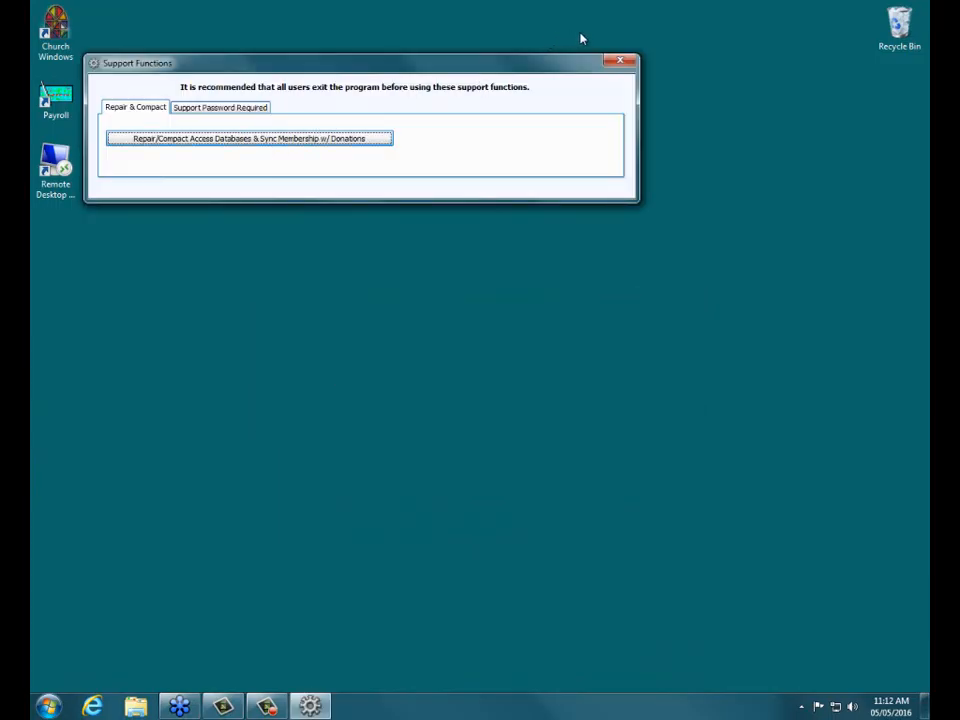
click(620, 63)
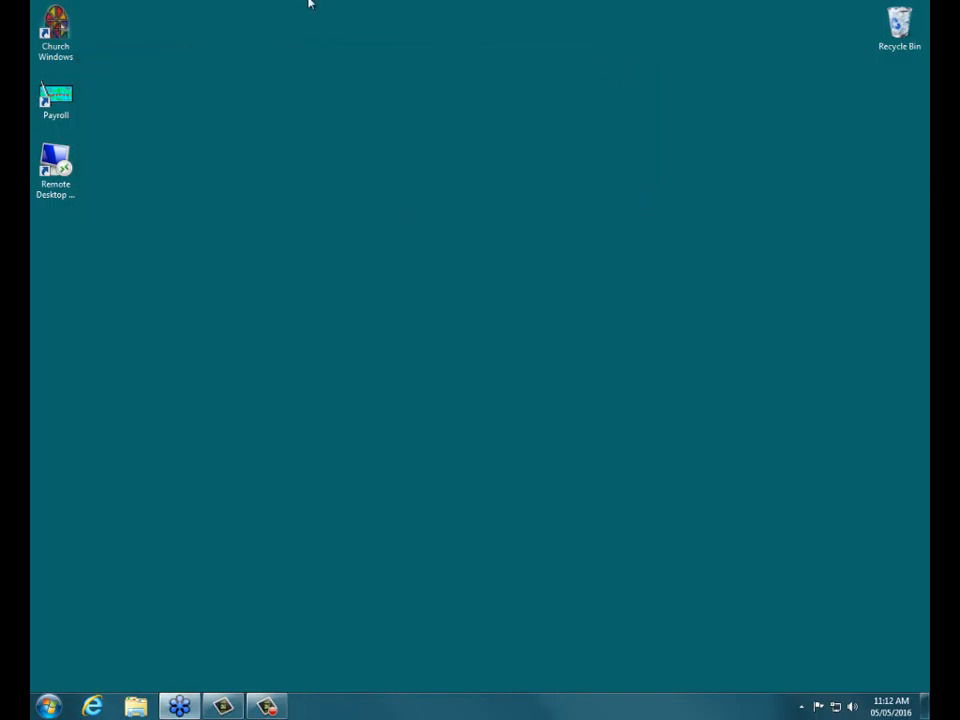
double_click(60, 50)
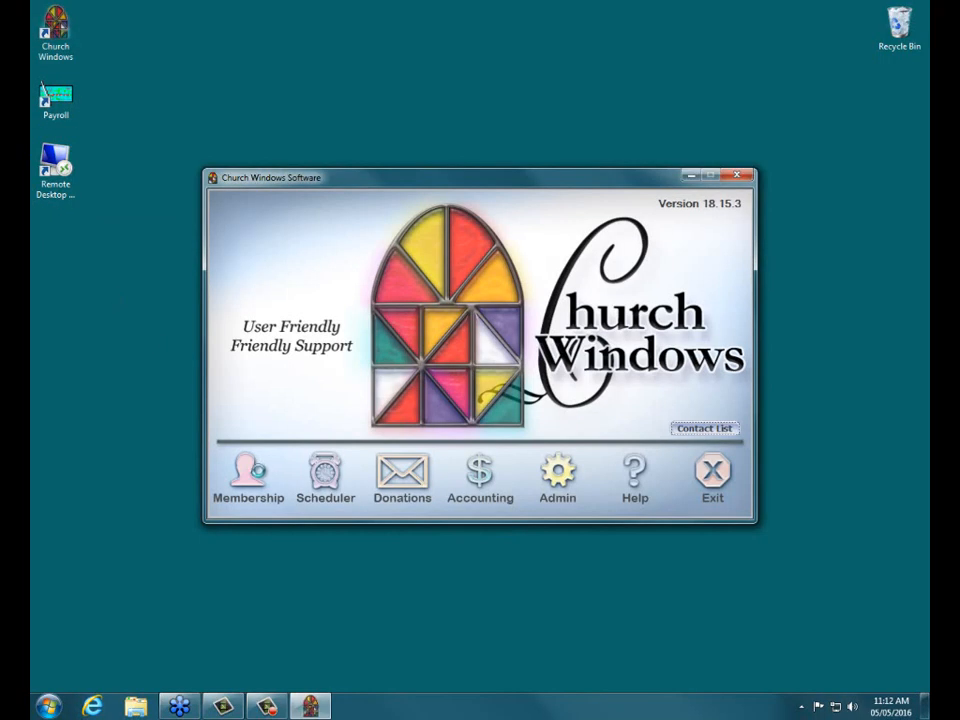
Open Membership's member records and reorder the family, moving the single parent down one place.
click(250, 476)
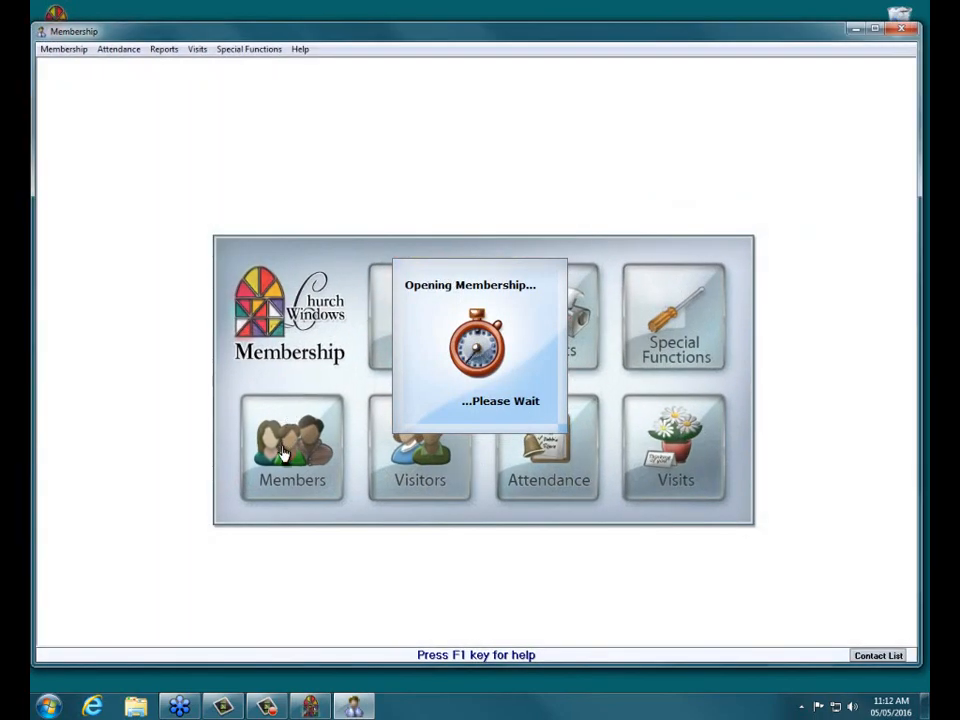
click(287, 463)
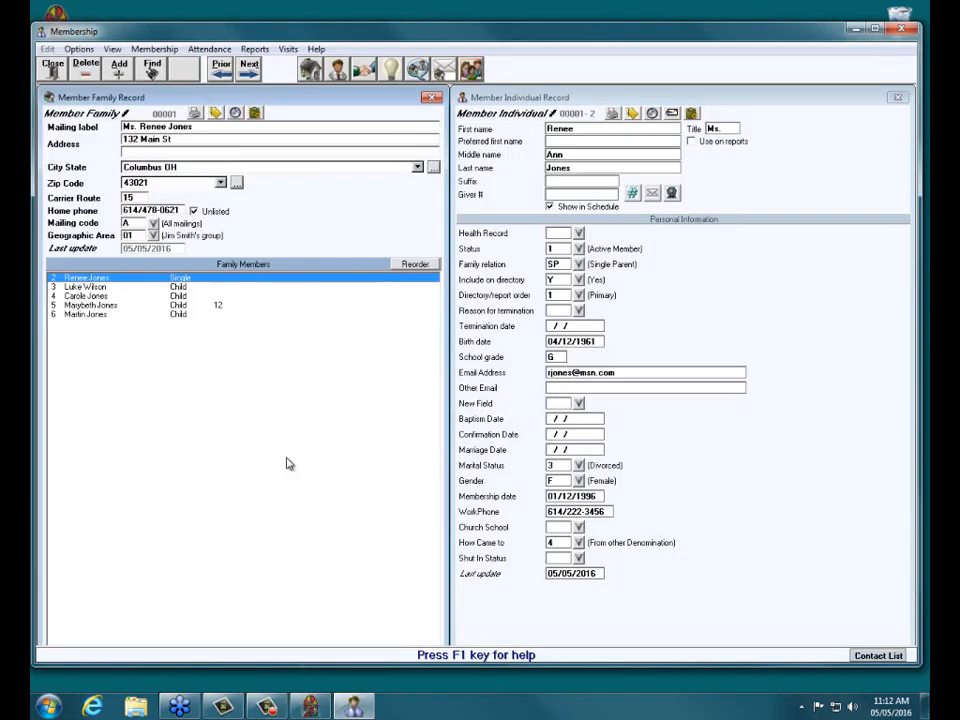
click(422, 268)
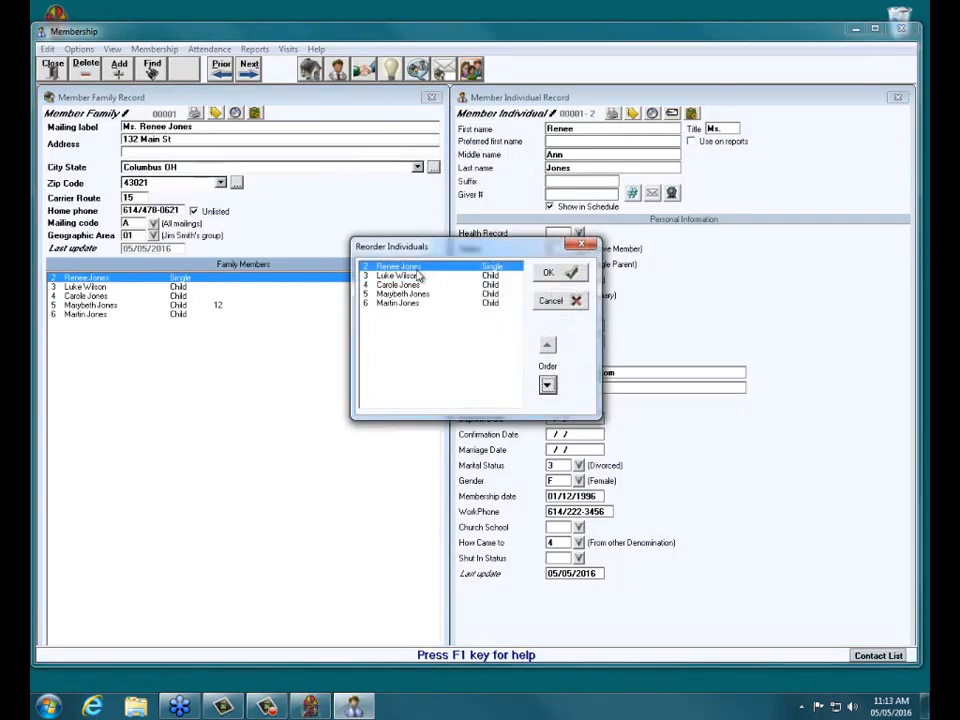
click(547, 385)
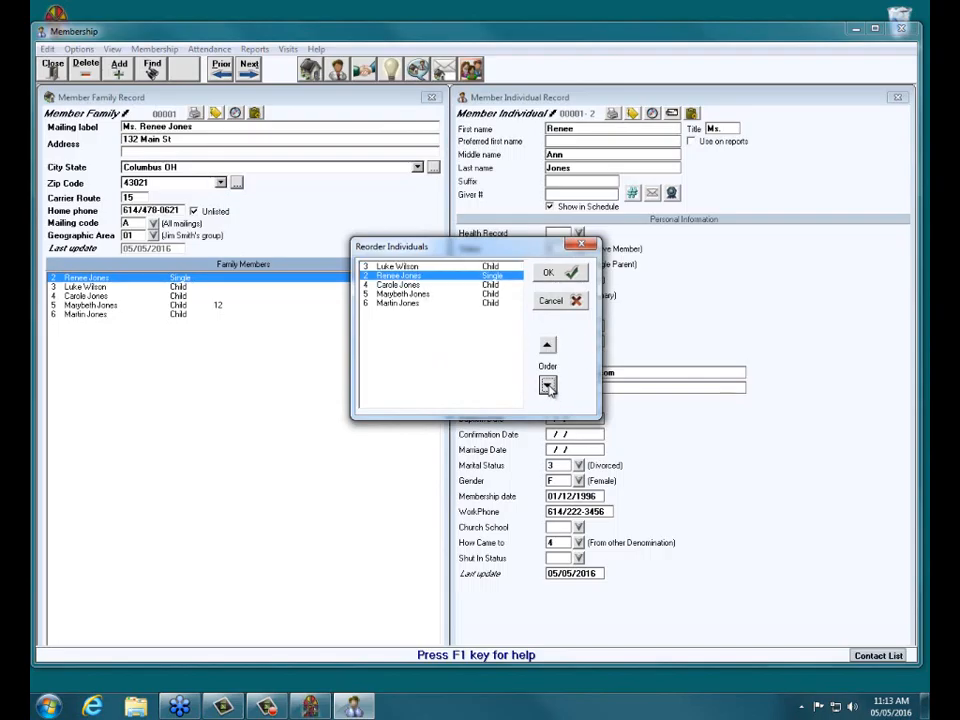
click(555, 270)
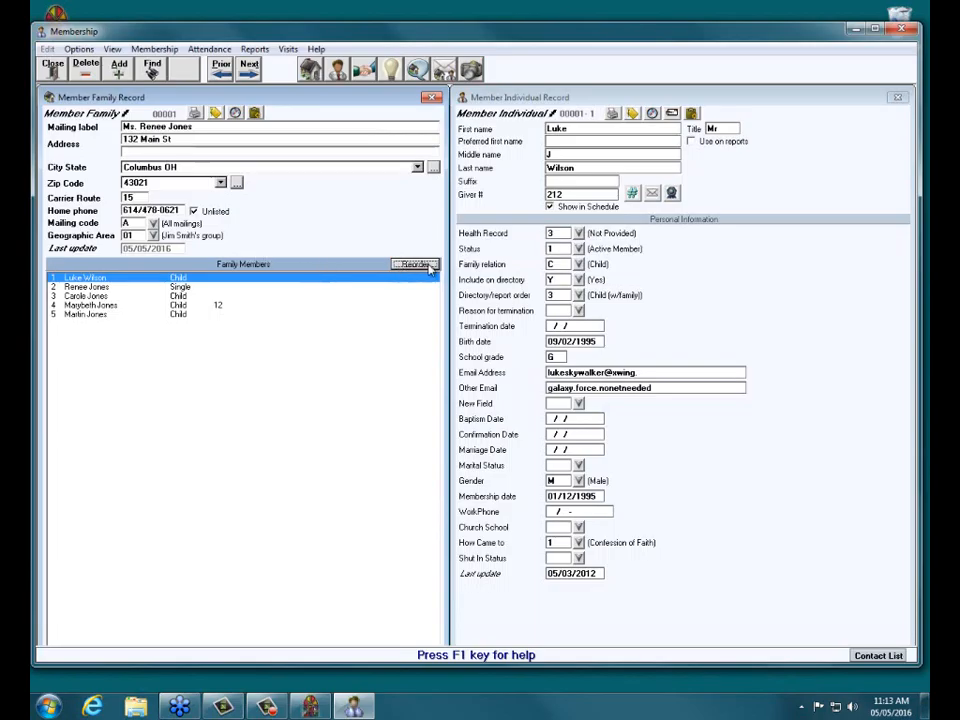
Move the single parent back up to position 1 in the family member order.
click(430, 267)
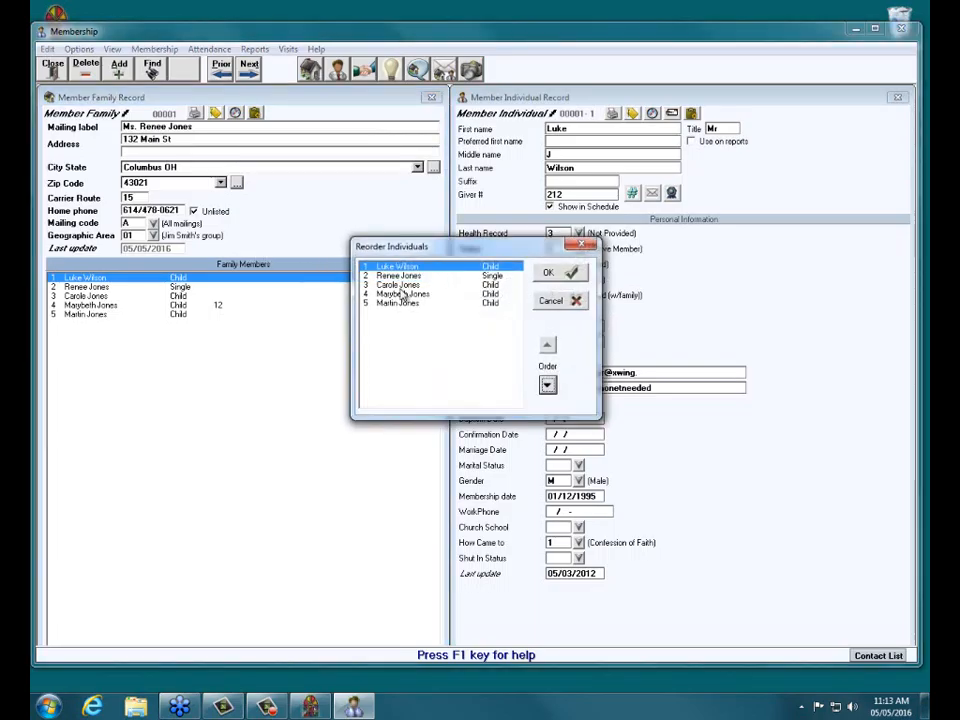
click(398, 276)
click(547, 346)
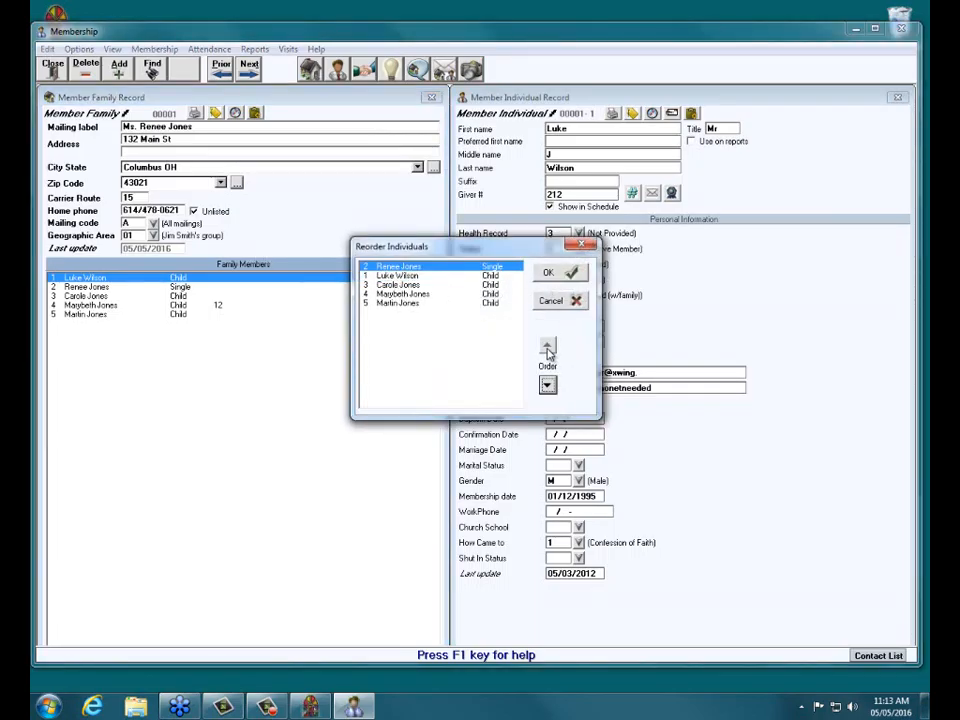
click(553, 273)
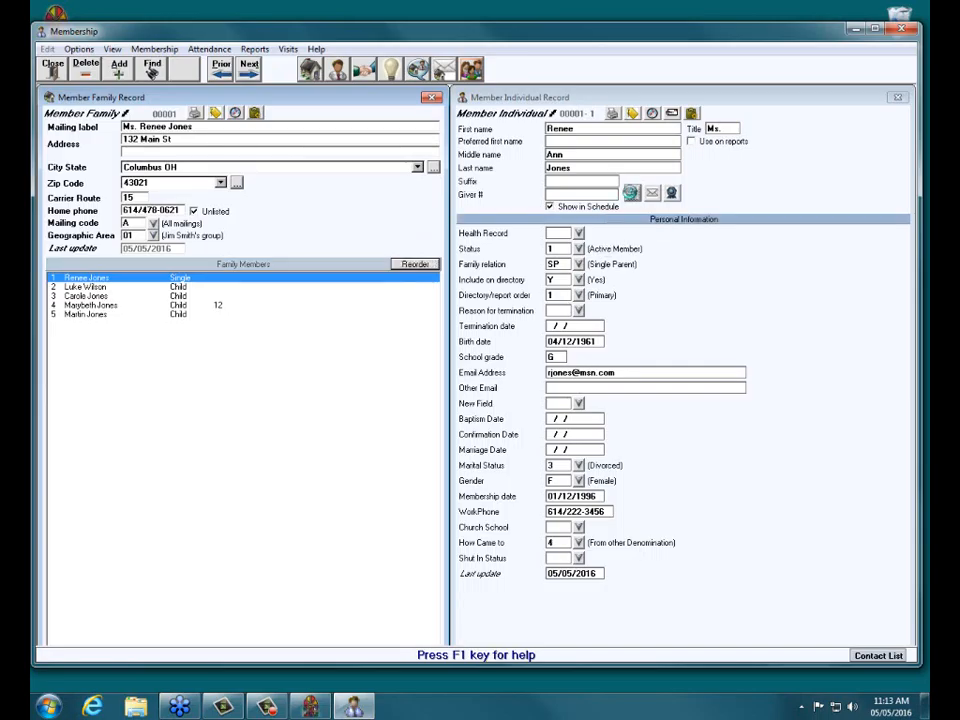
Assign the wife a new giver number starting 01/01/2016 in Manage #'s.
click(631, 193)
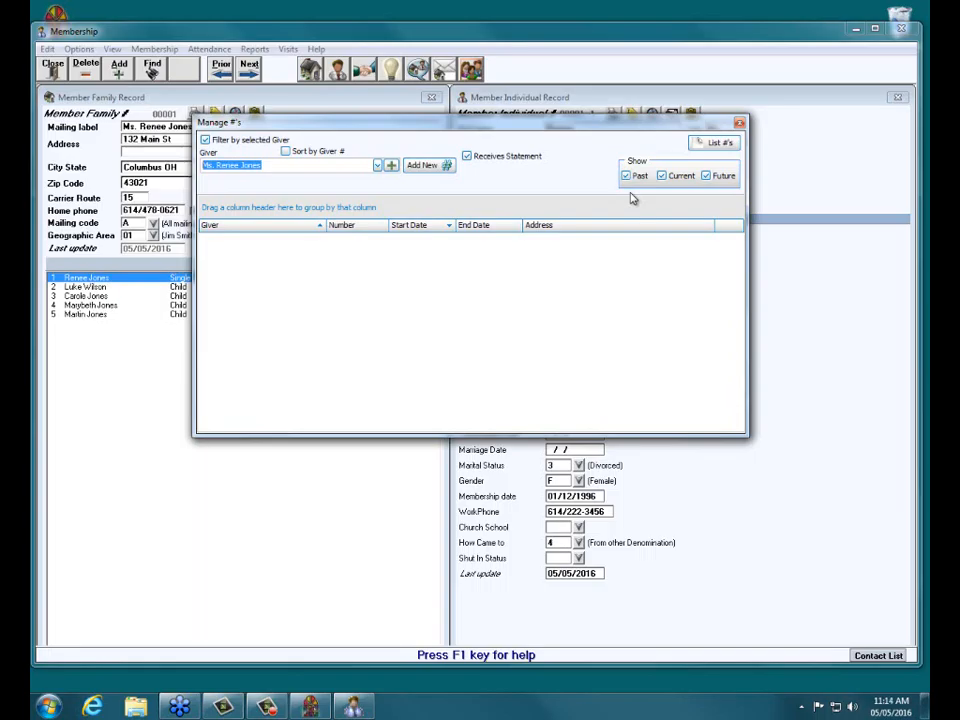
click(316, 222)
click(422, 170)
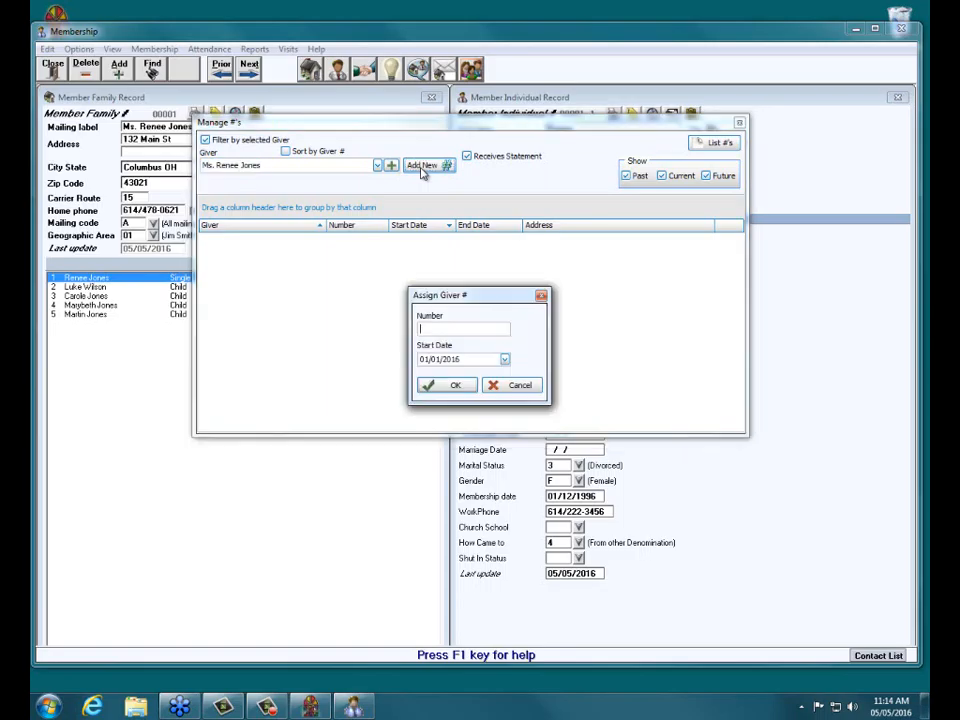
text(123)
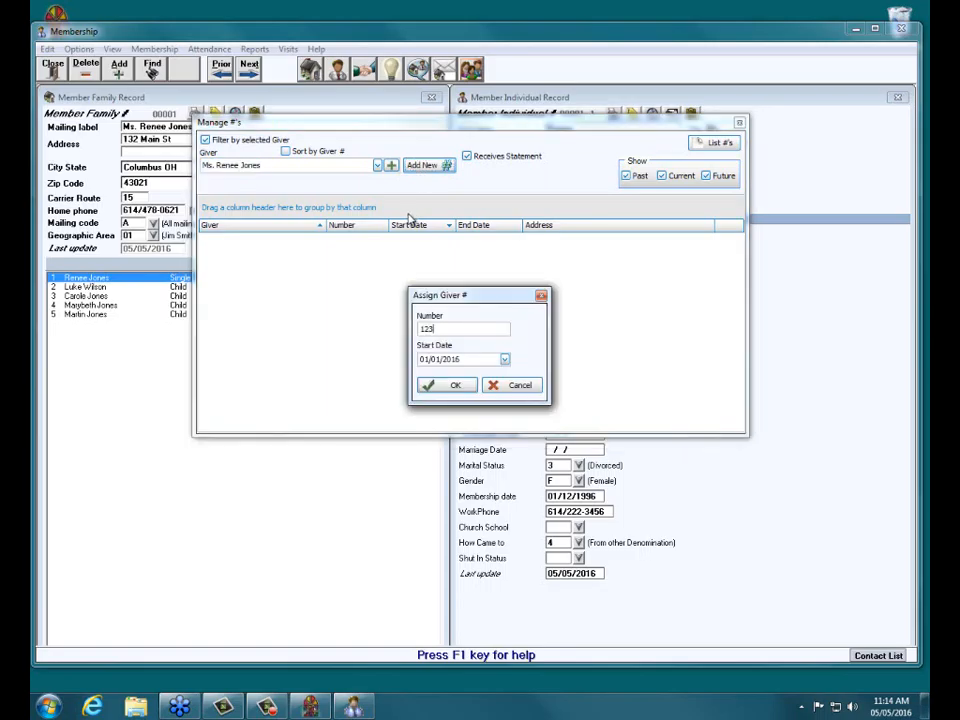
click(458, 386)
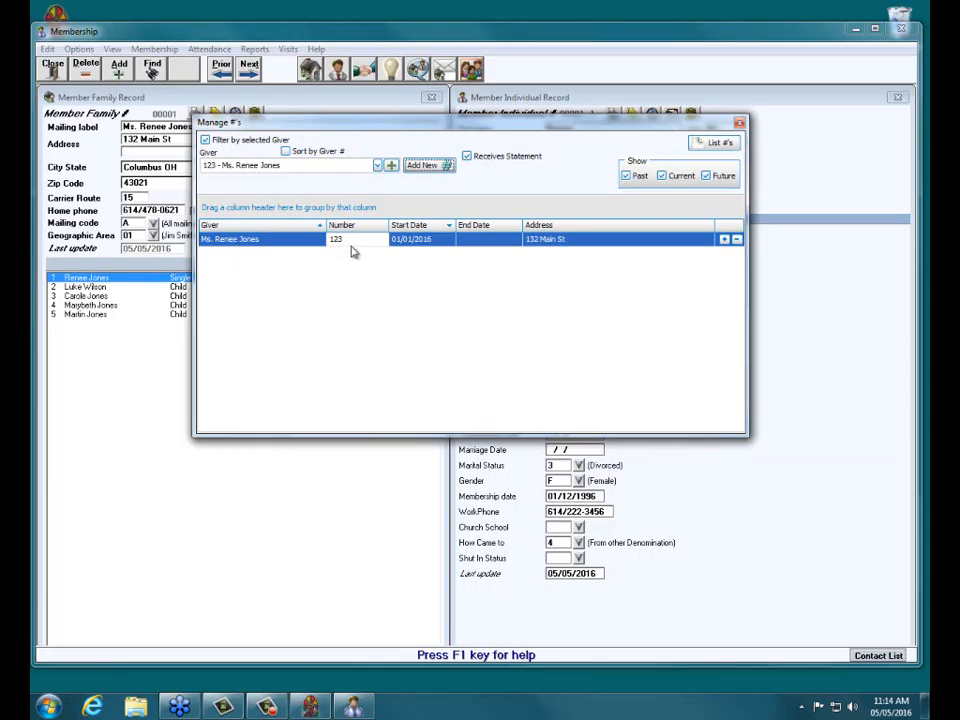
click(740, 124)
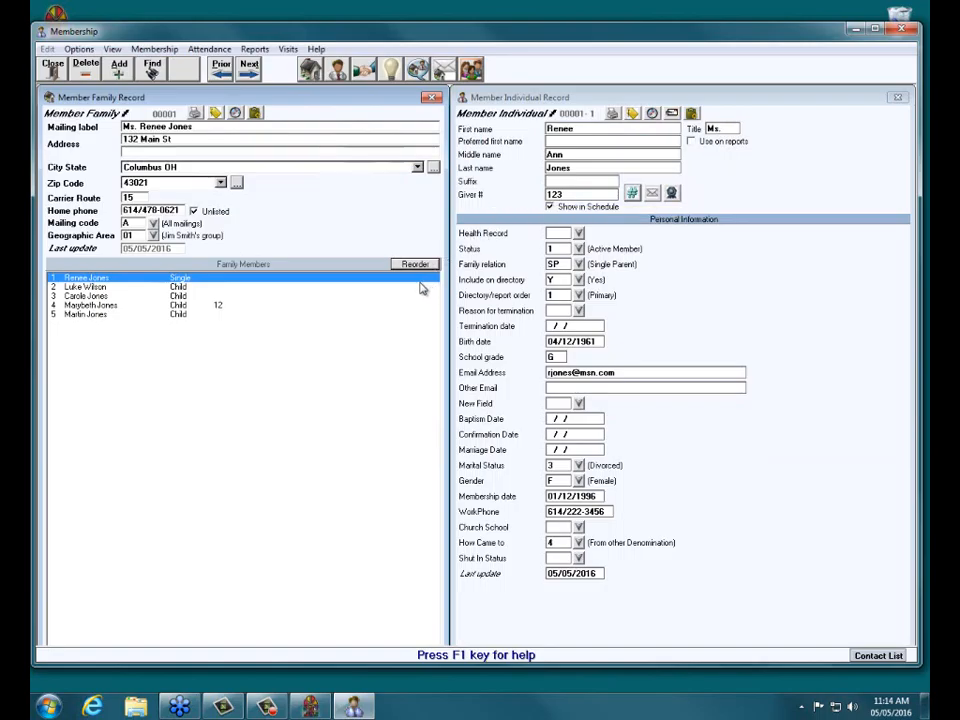
Find and load the next family record by searching its surname.
click(152, 68)
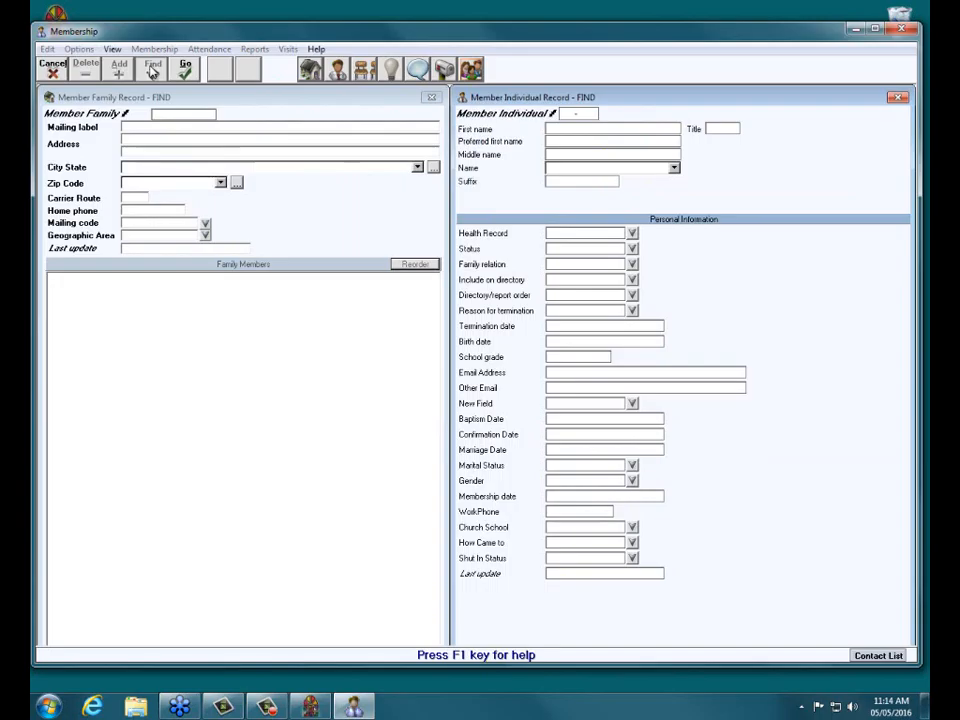
text(al)
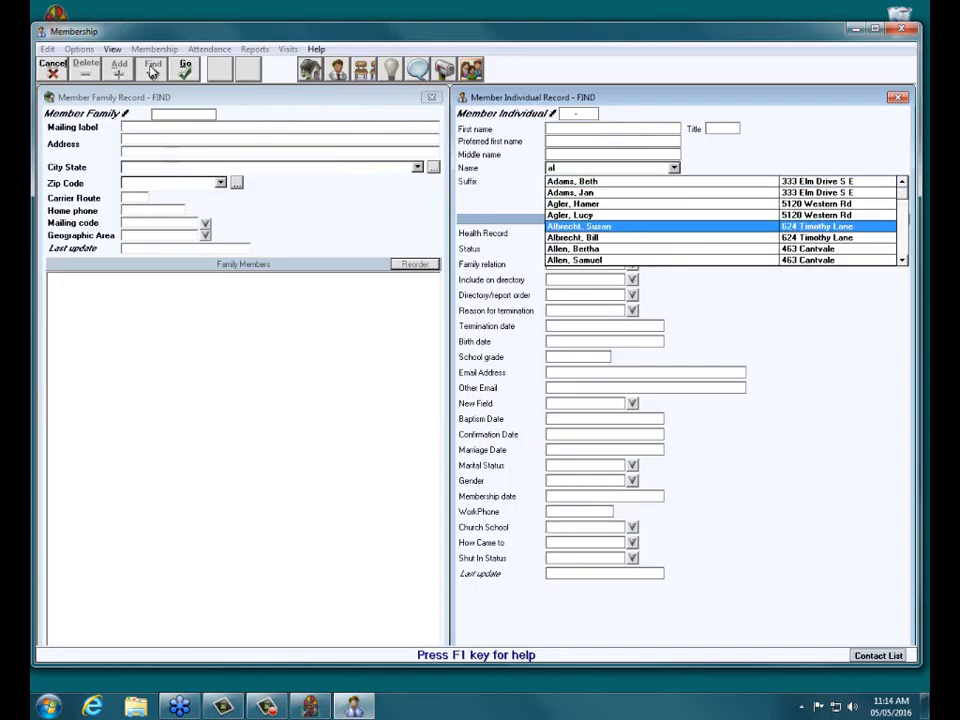
key(Return)
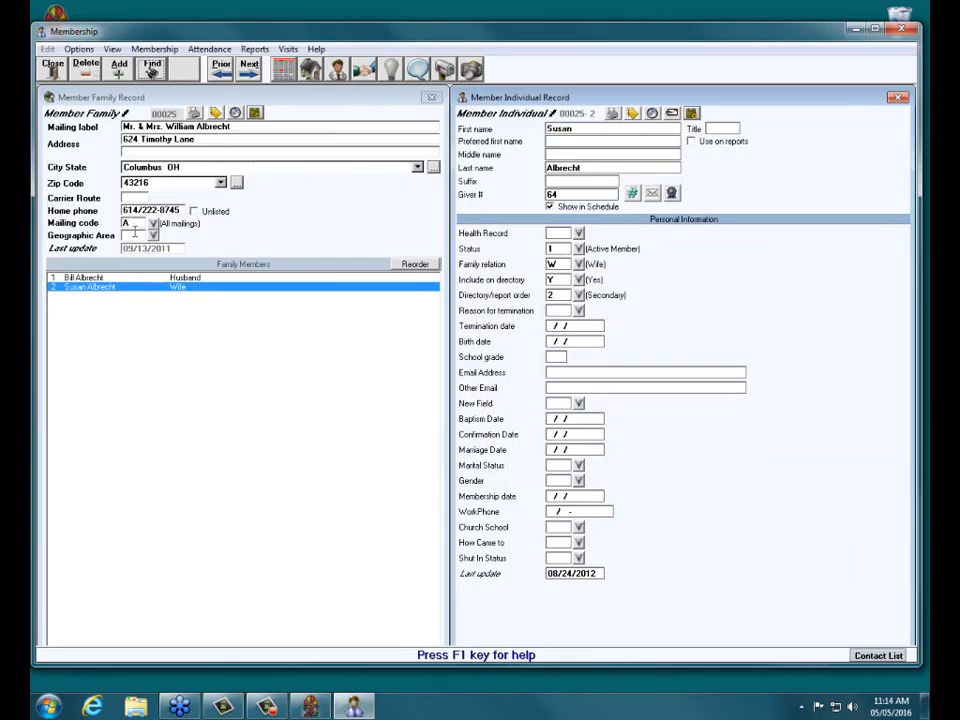
Compare the husband's and wife's Giver # fields, confirming they share the same number.
click(110, 278)
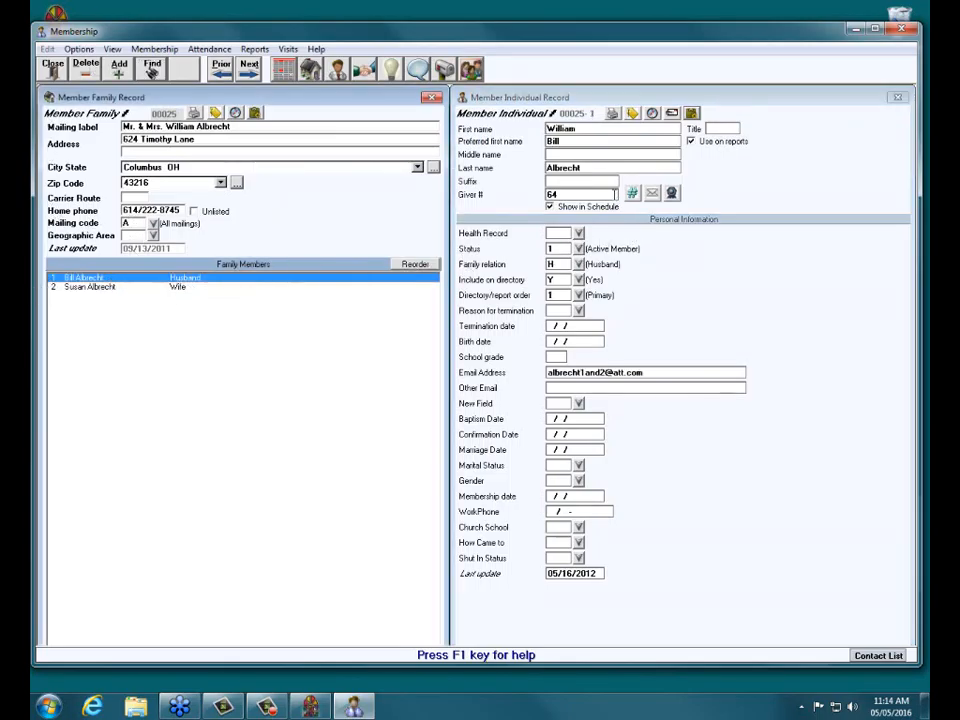
click(611, 194)
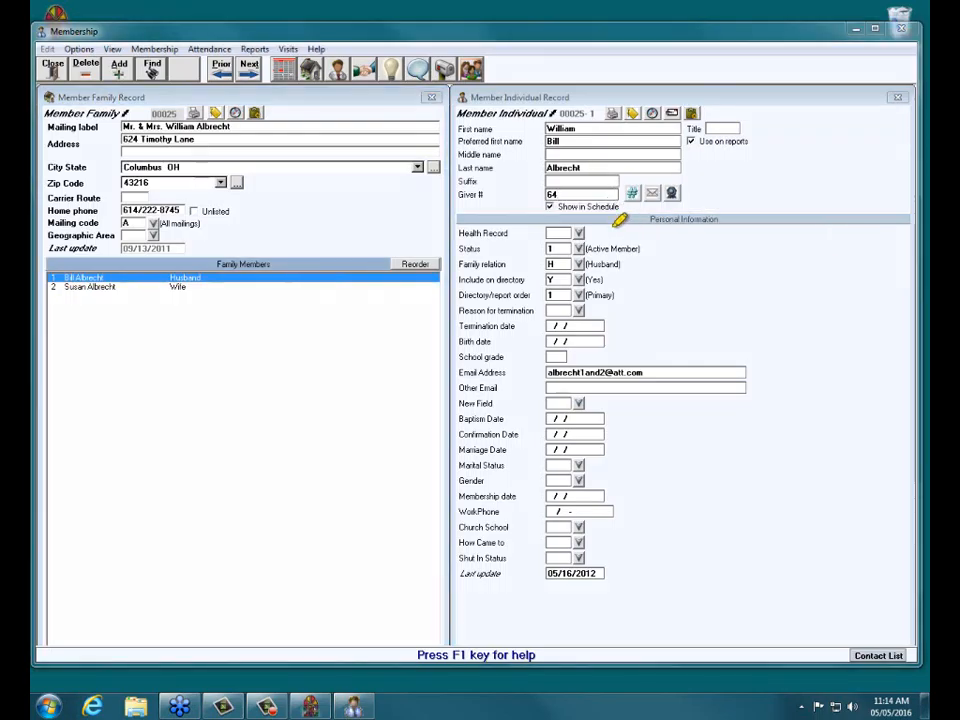
mouse_move(630, 171)
mouse_down()
mouse_move(523, 189)
mouse_move(657, 190)
mouse_up()
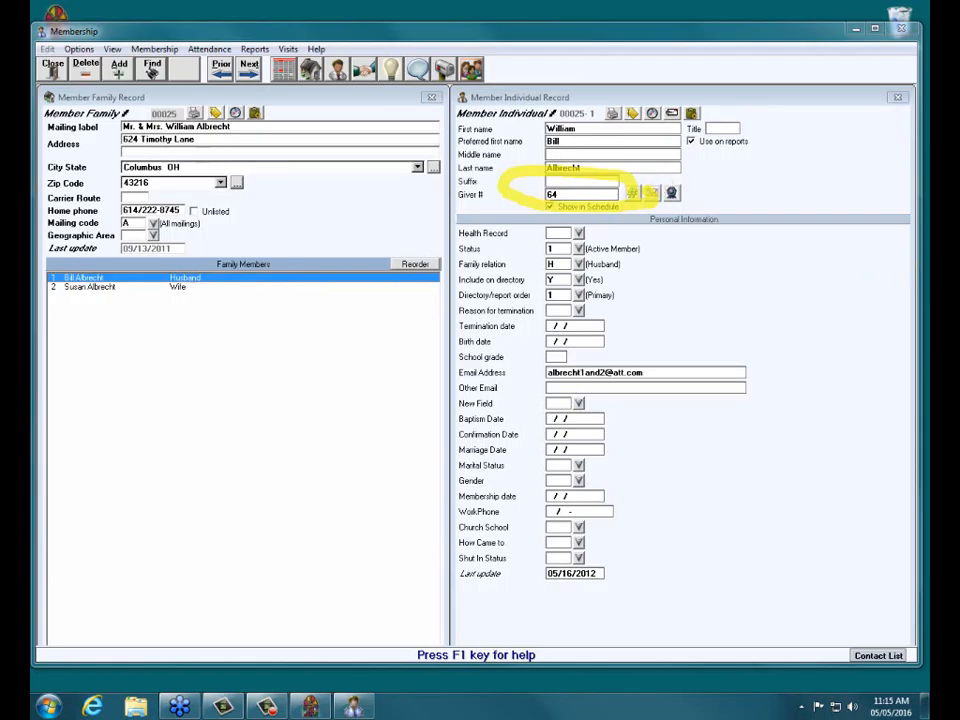
click(72, 289)
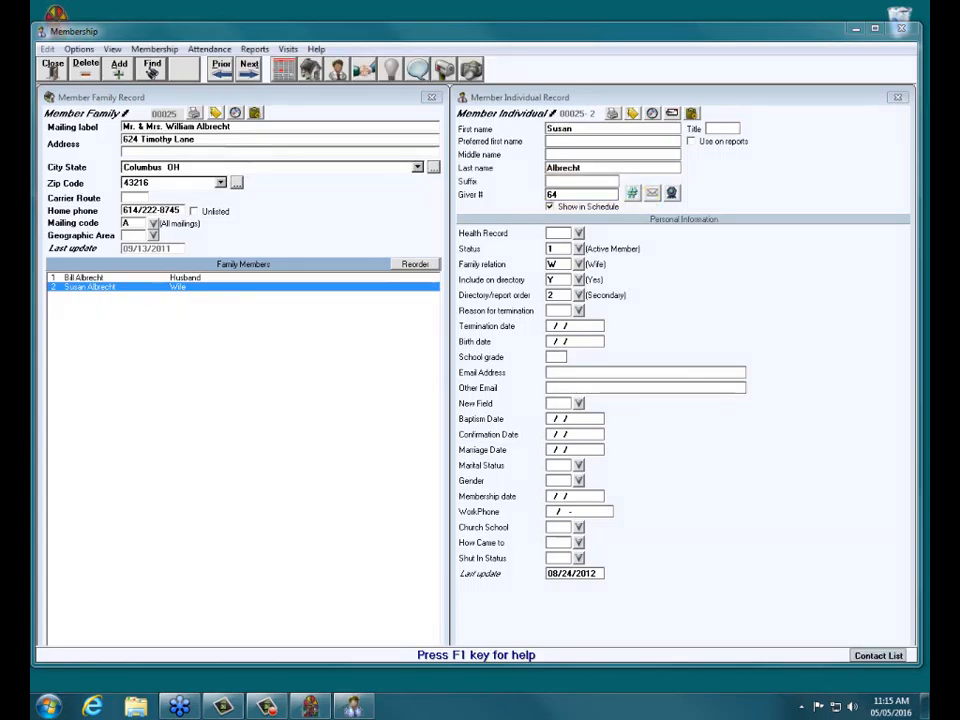
click(113, 279)
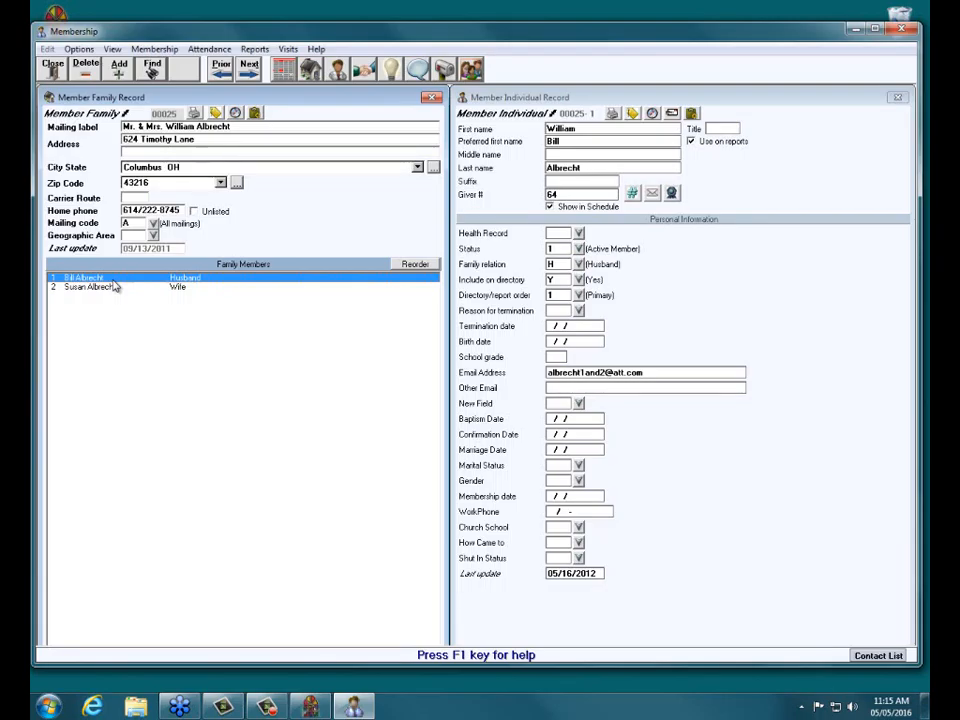
click(608, 96)
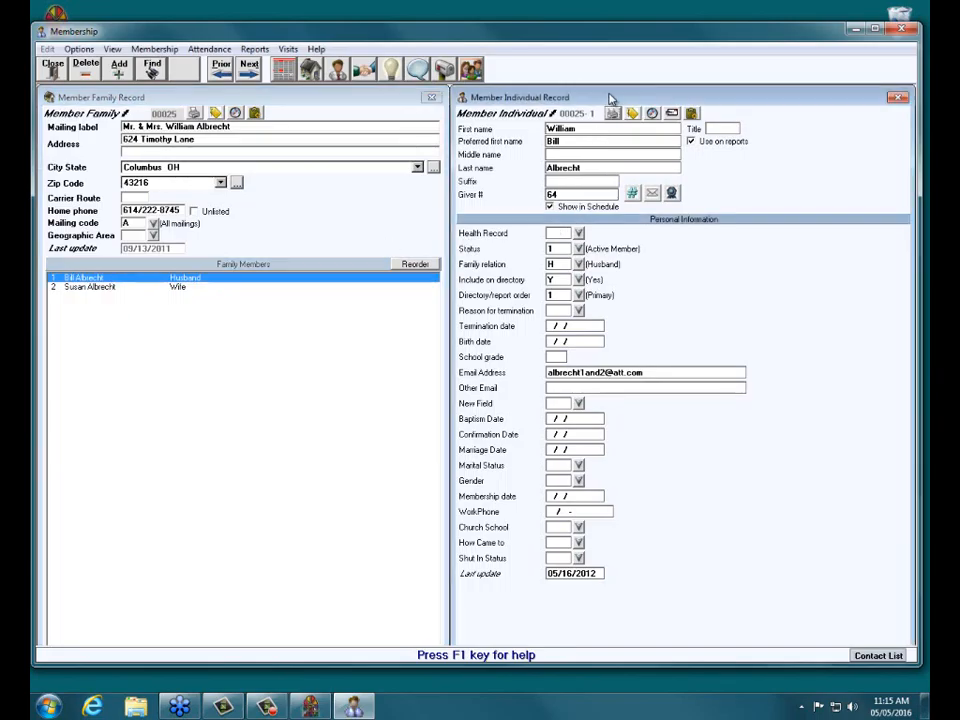
Start a Transfer To Visitor File for only the selected individual, the husband.
click(82, 49)
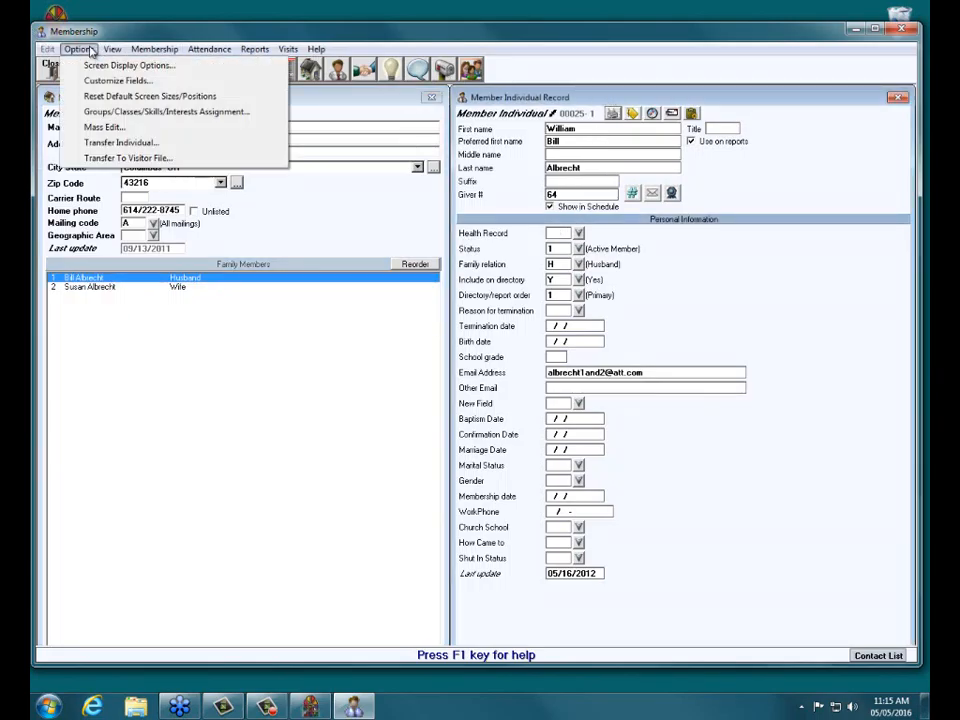
click(106, 158)
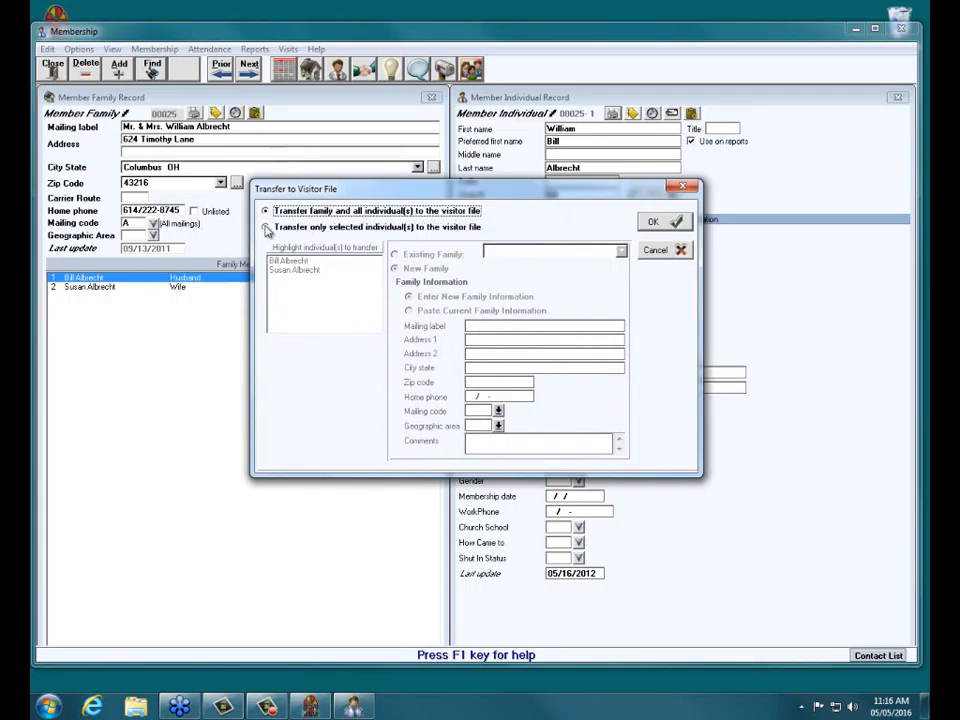
click(266, 228)
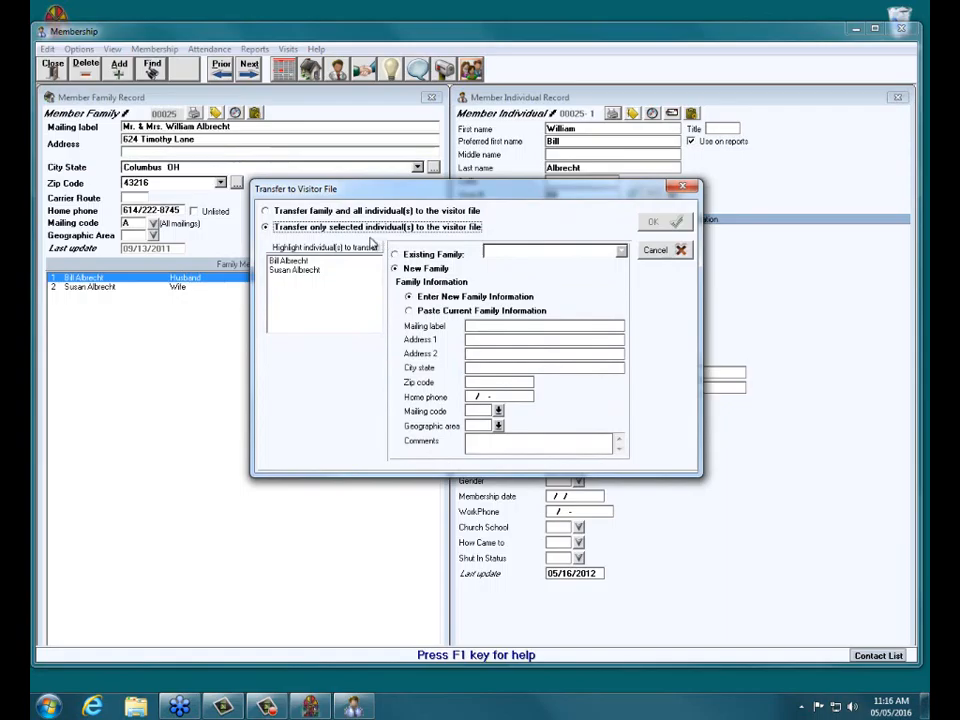
click(295, 261)
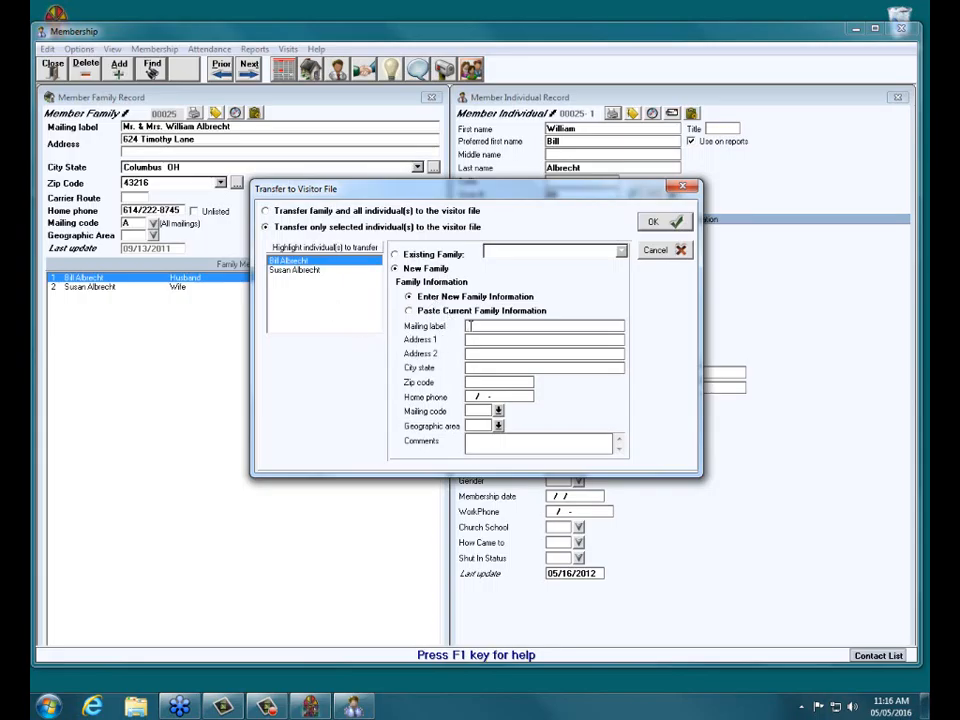
Enter the new family's mailing label with the husband's name and complete the transfer.
click(468, 326)
text(Nr. Bill A)
click(666, 229)
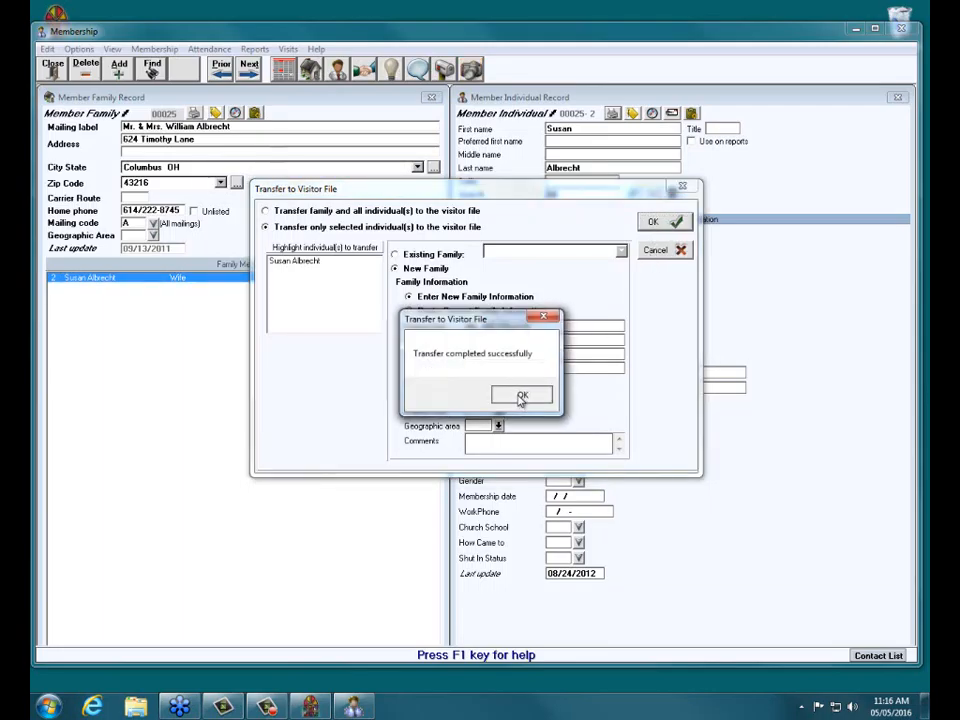
click(521, 395)
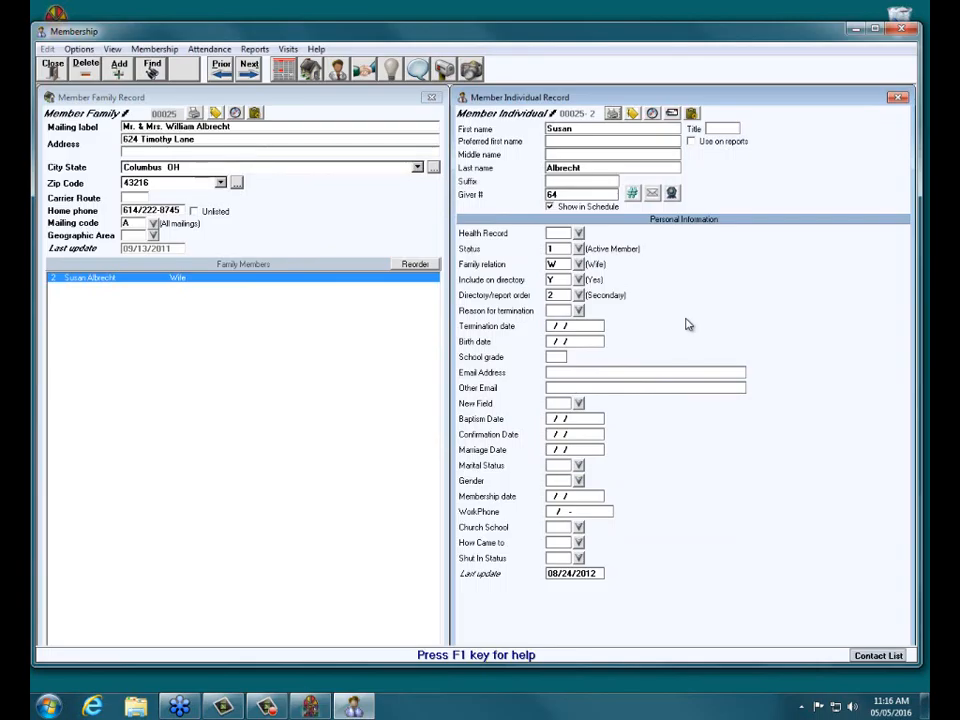
Set the member's family relation to Adult and directory order to 1 (Primary), then save the record.
click(579, 264)
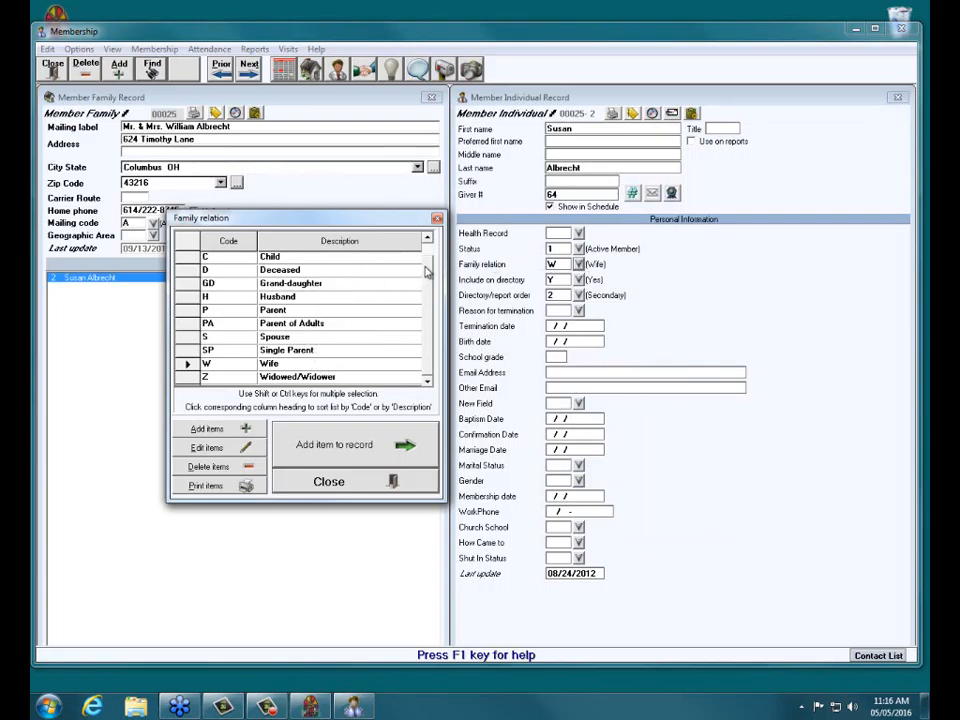
scroll(420, 258, up, 1)
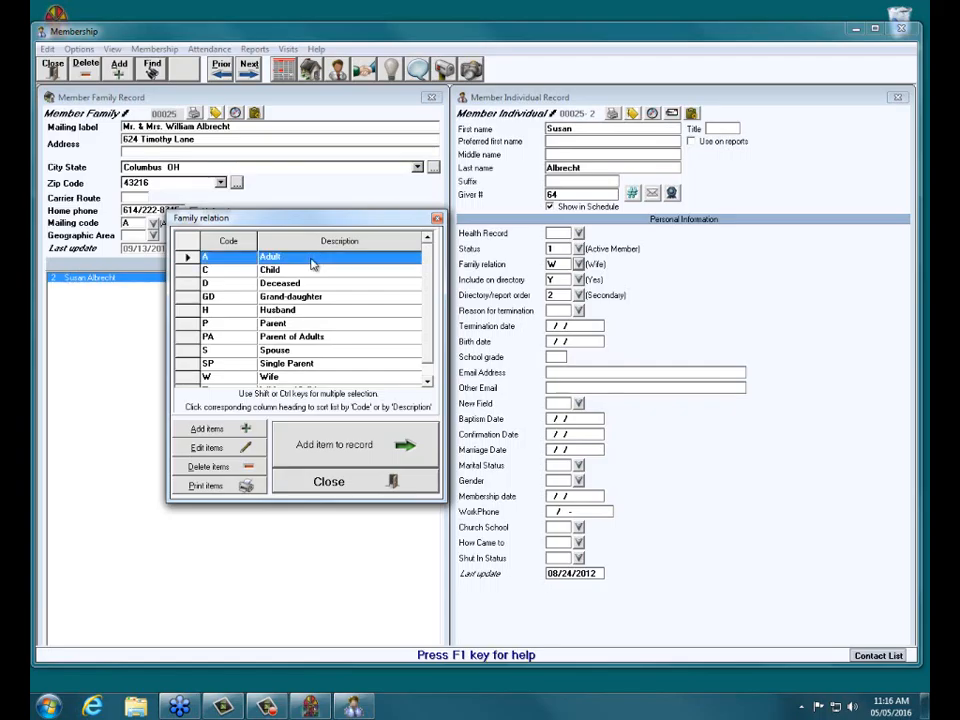
double_click(313, 263)
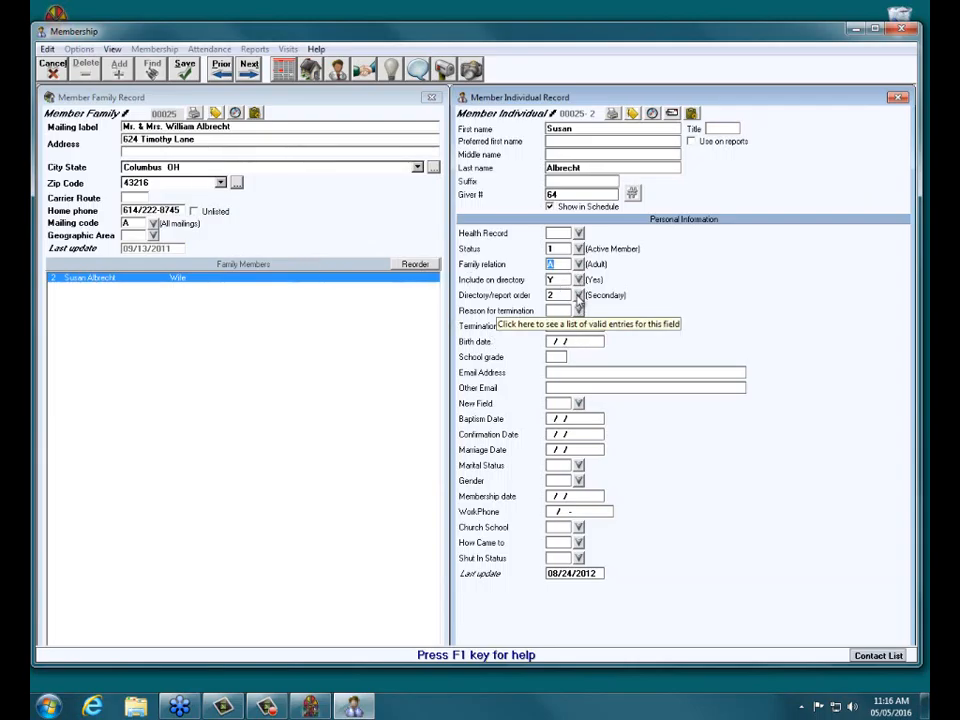
click(578, 297)
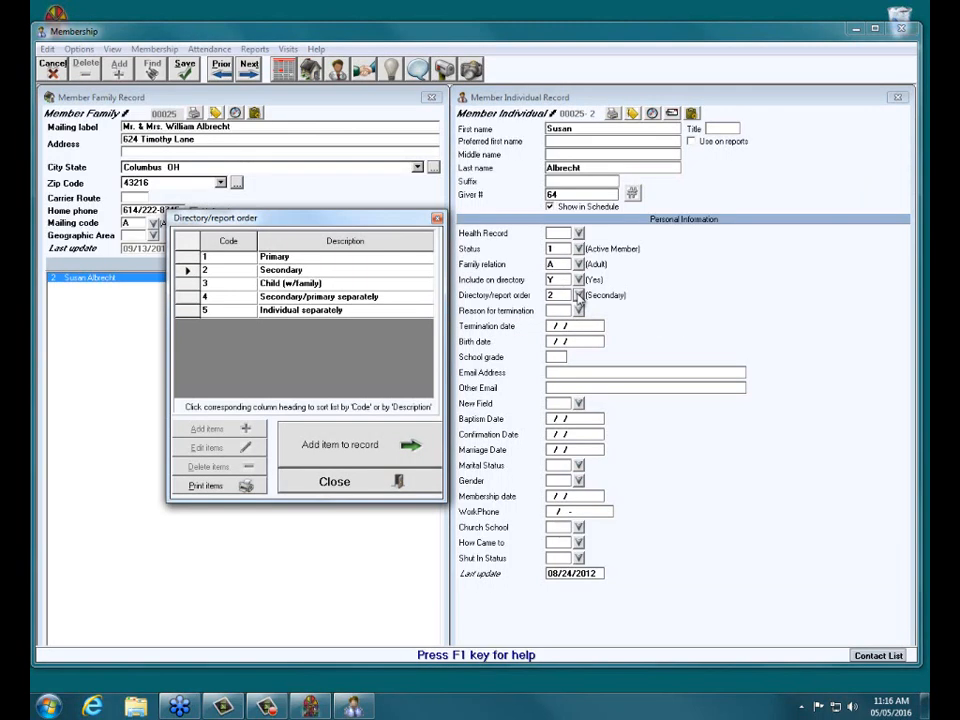
double_click(294, 259)
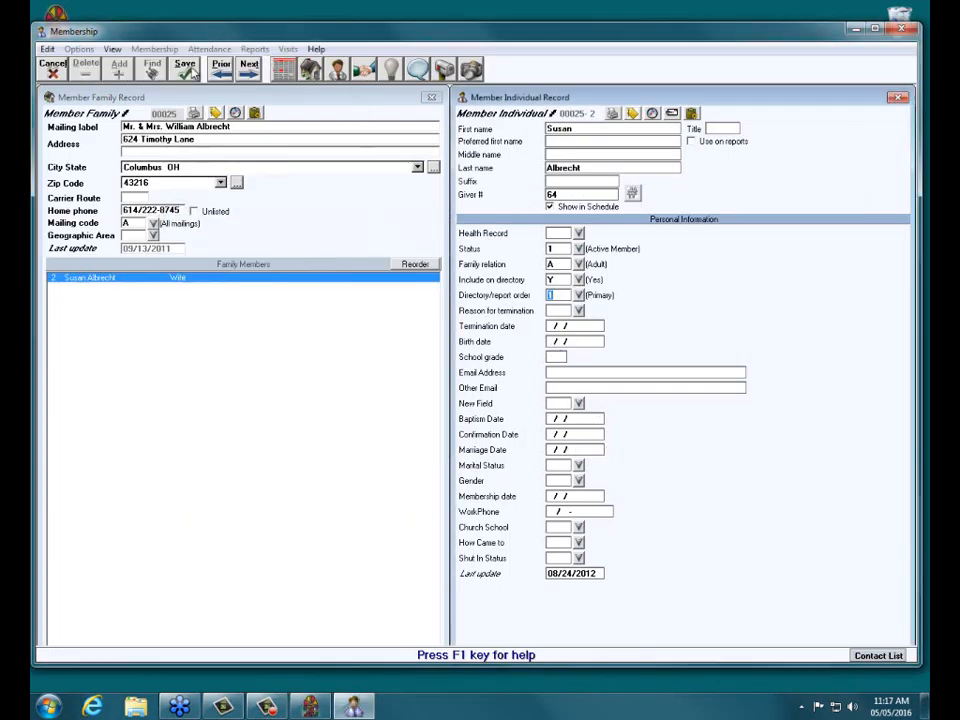
click(185, 68)
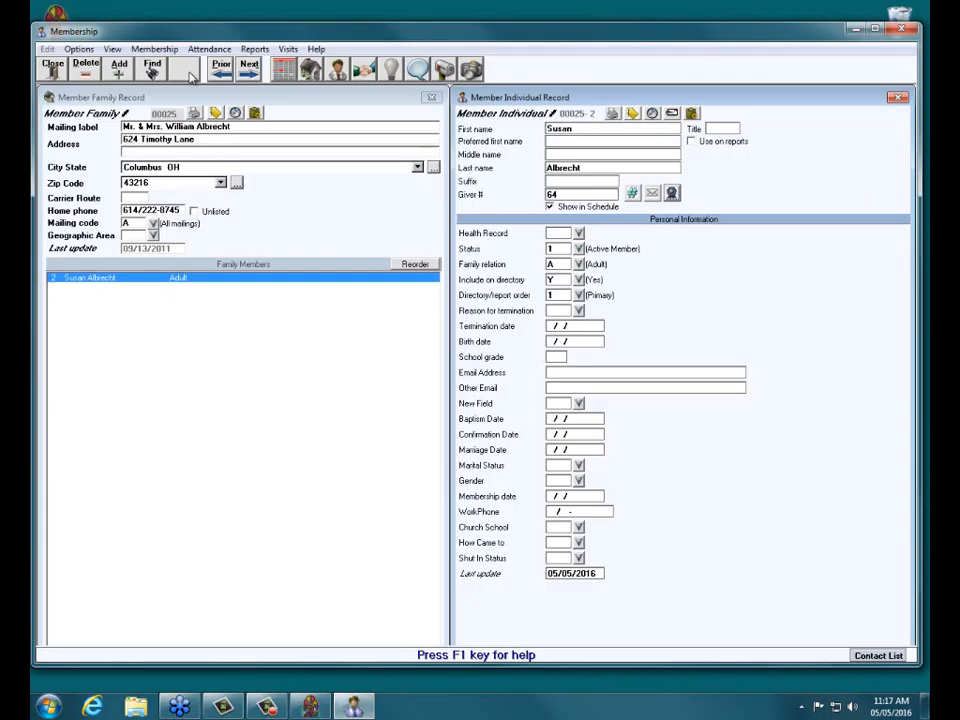
click(209, 128)
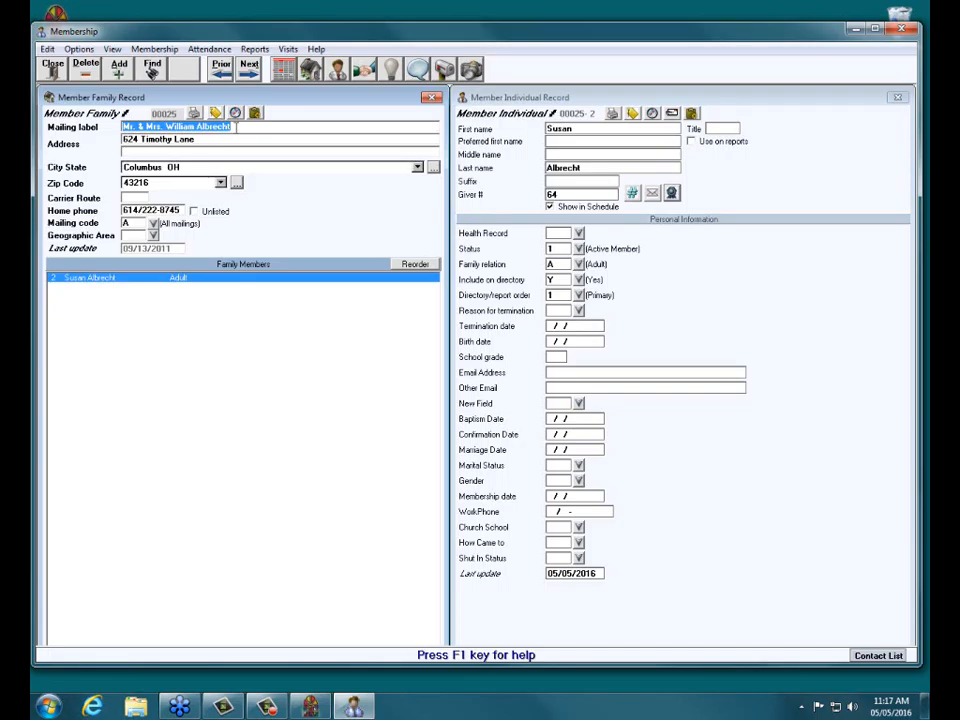
In Donations, load the pledges for the Save the Dogs campaign.
click(311, 706)
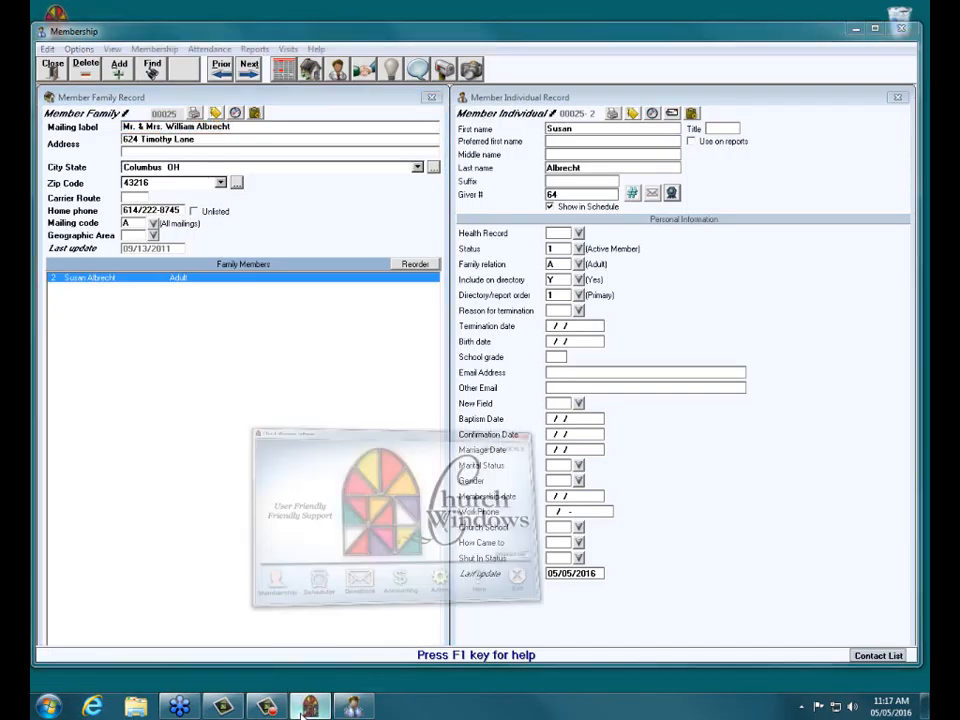
click(378, 463)
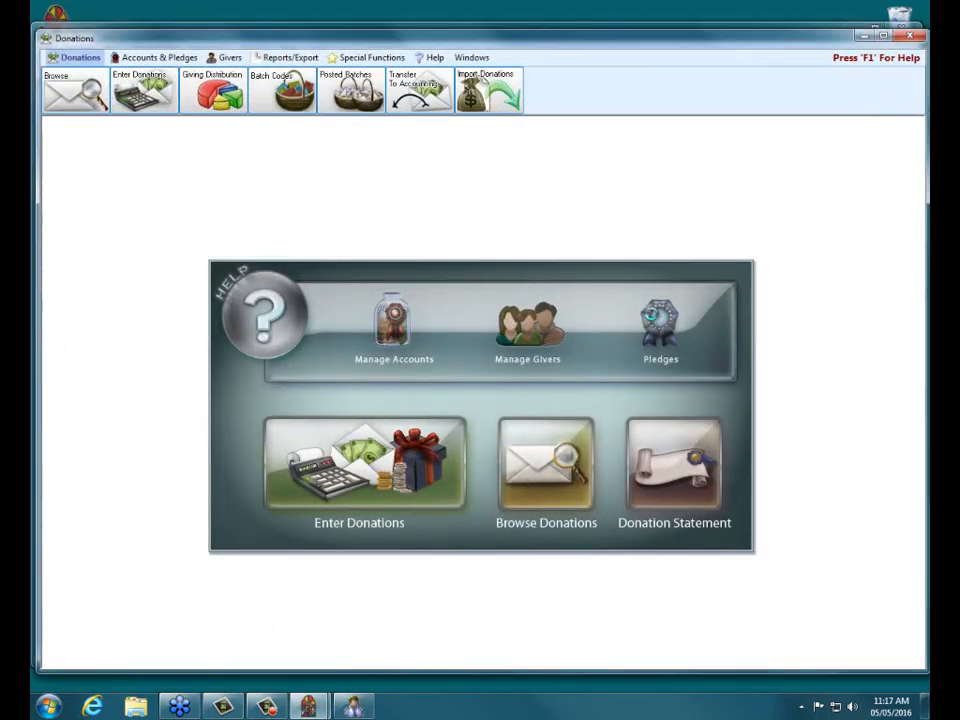
click(656, 320)
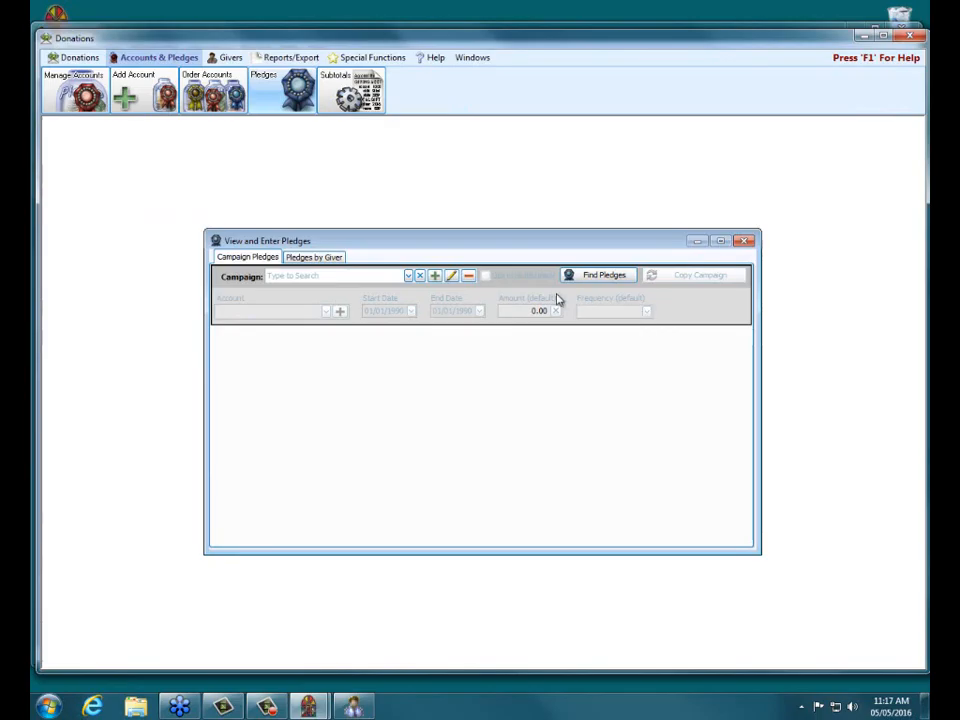
click(407, 276)
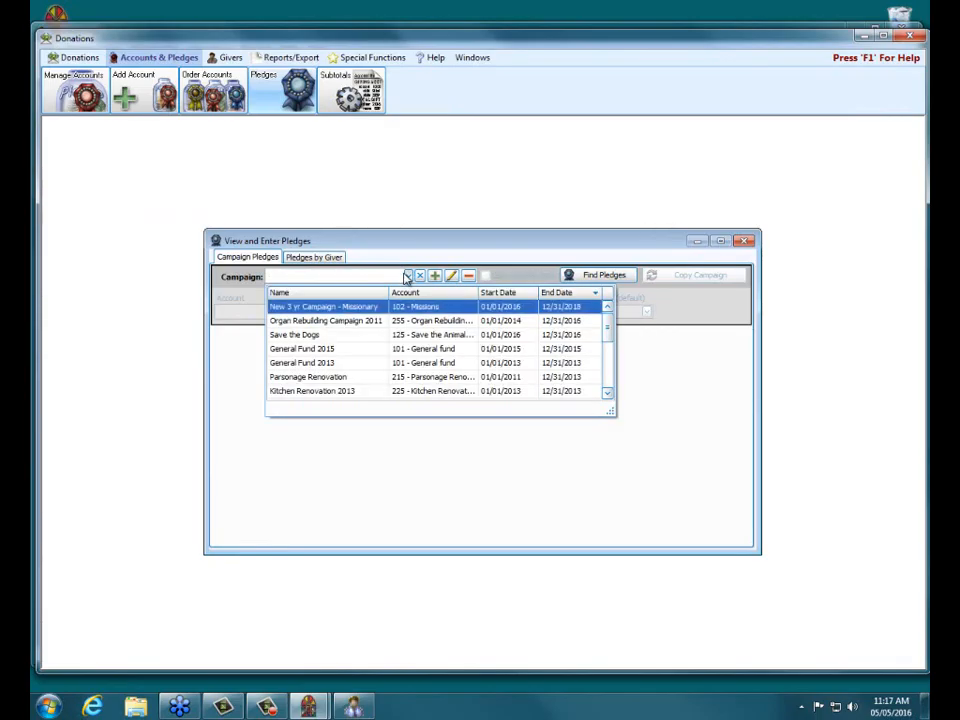
click(446, 345)
Review the family's Save the Dogs pledge row, then return to the Membership record.
click(281, 452)
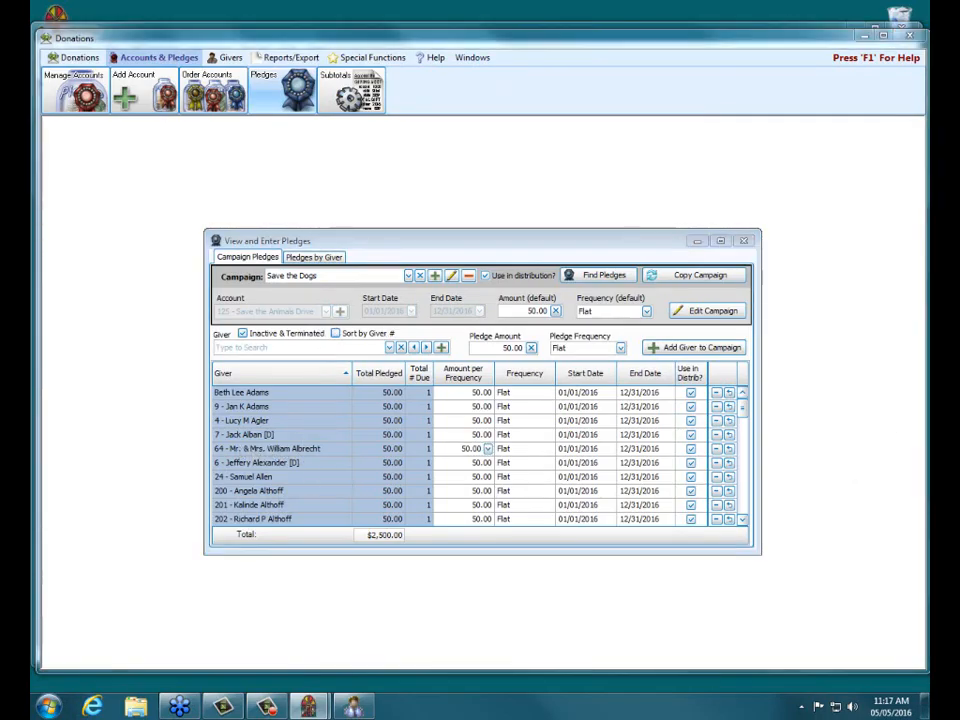
drag(192, 447, 764, 446)
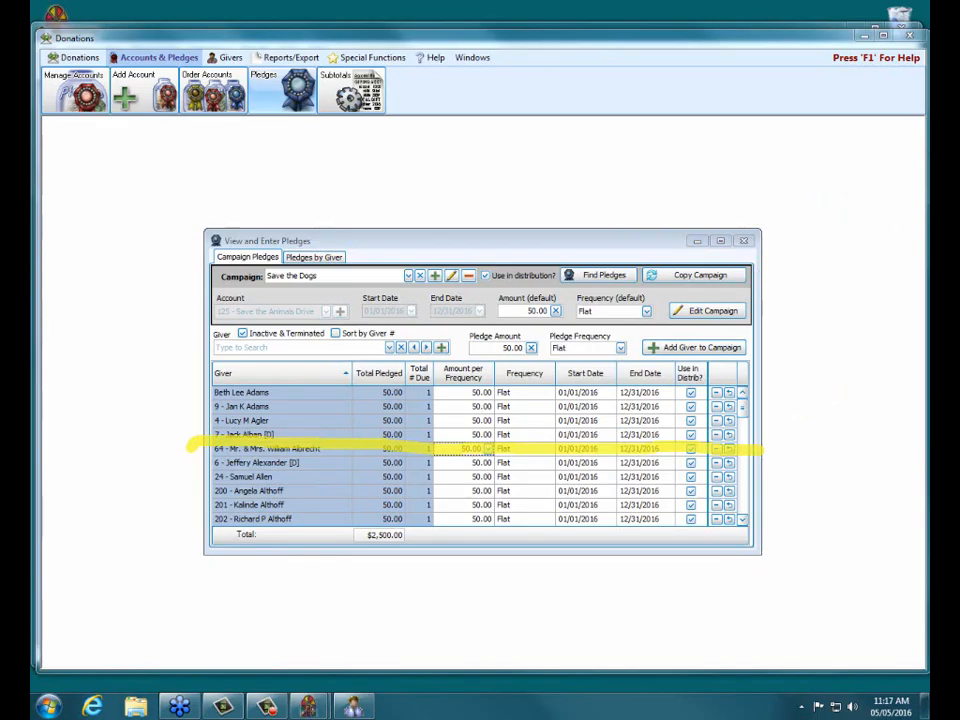
click(889, 313)
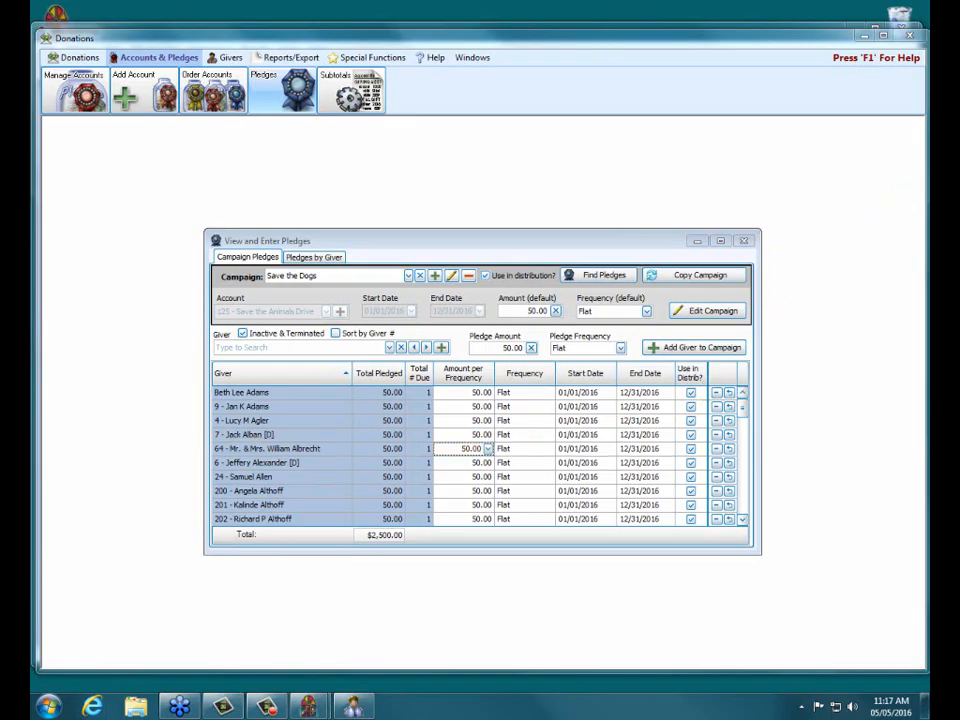
click(356, 704)
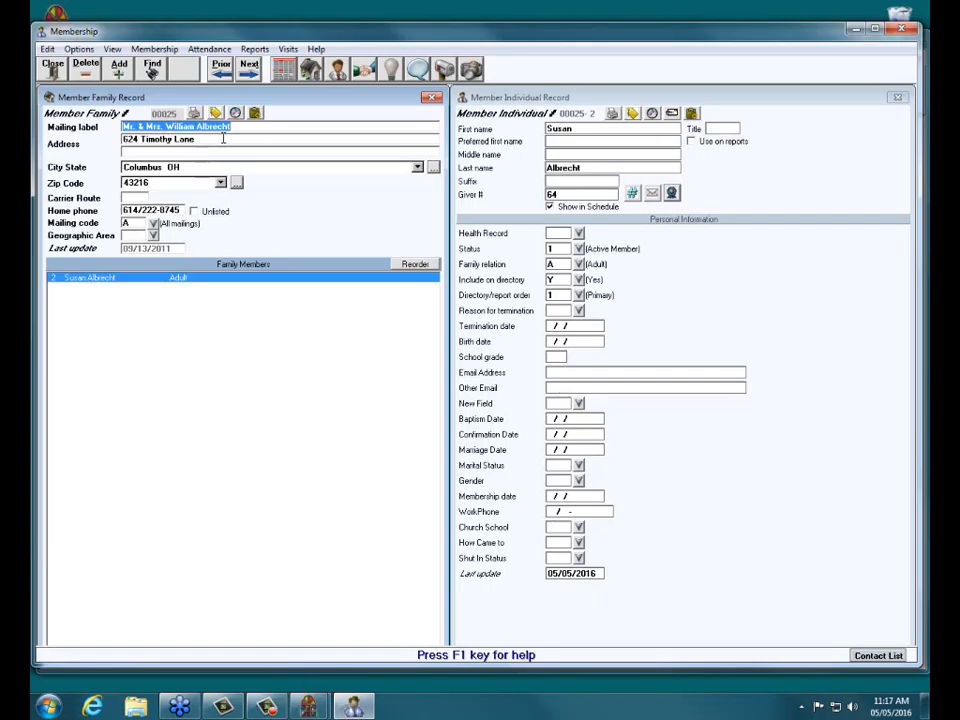
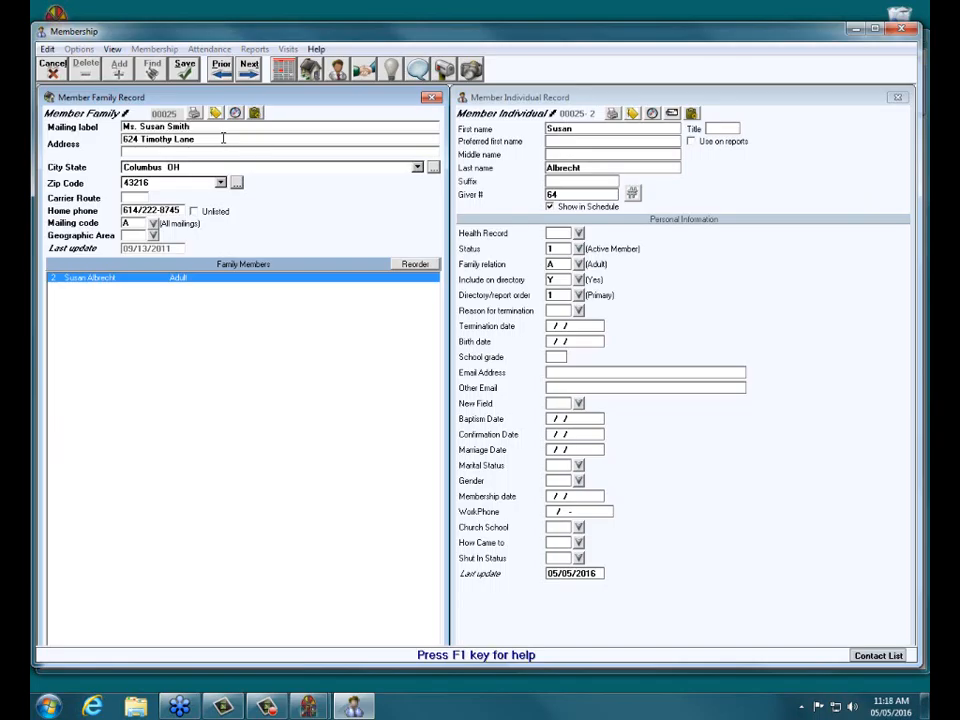
Change the family mailing label and the member's last name to her new surname, saving each.
click(188, 67)
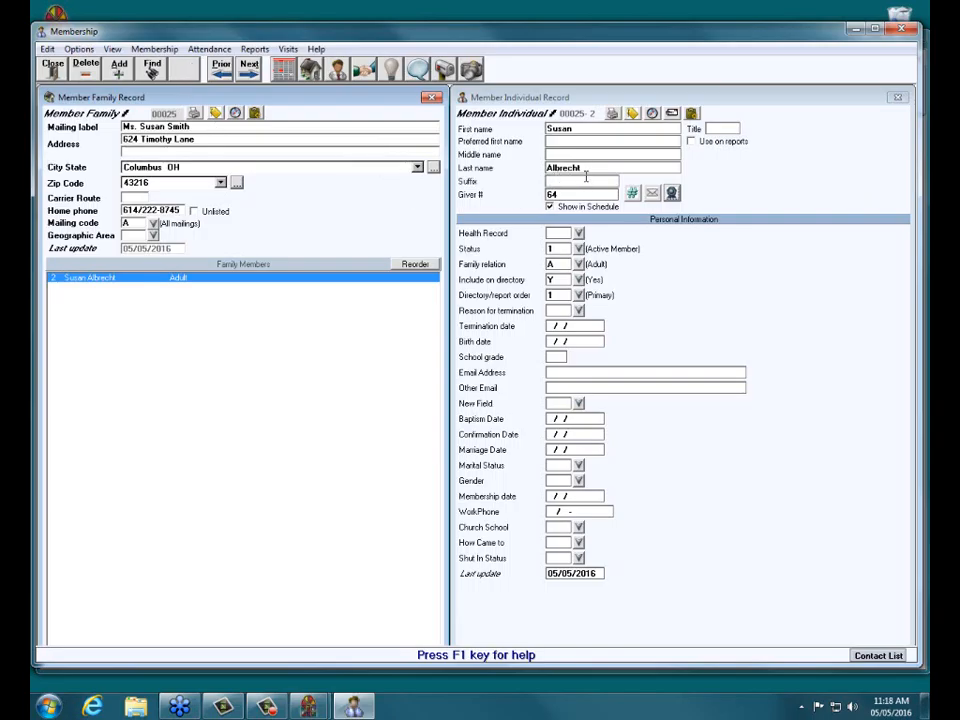
click(589, 170)
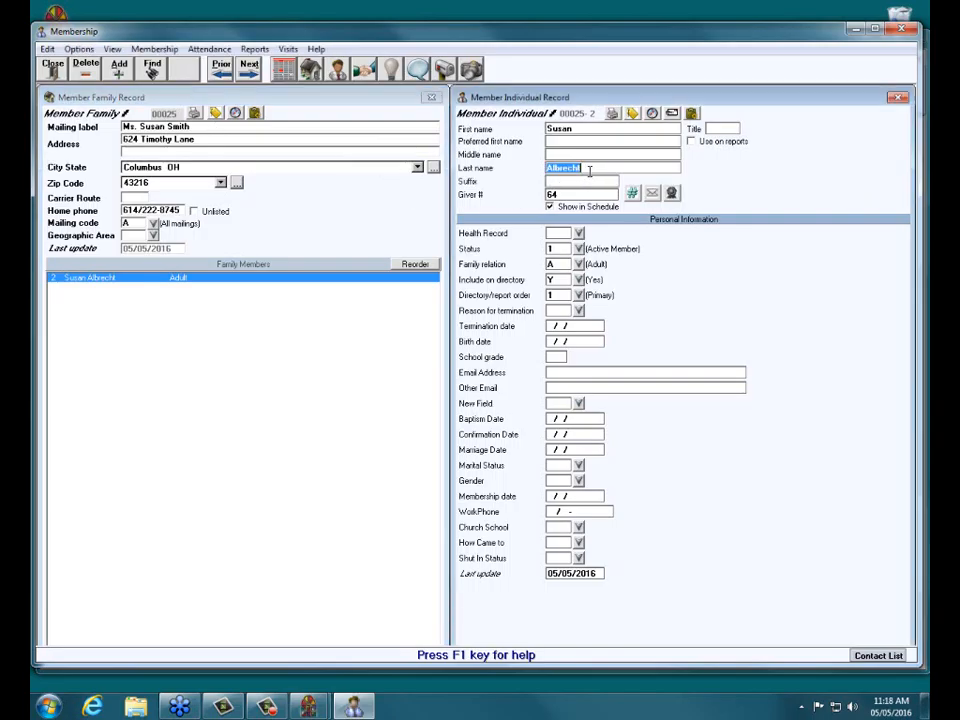
text(Smith)
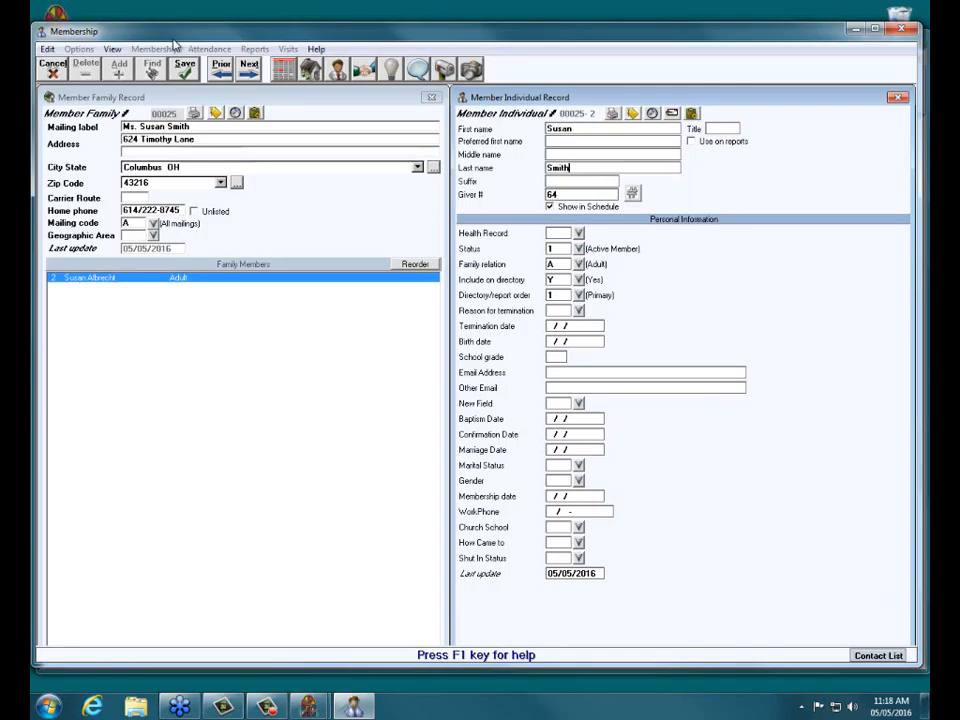
click(185, 68)
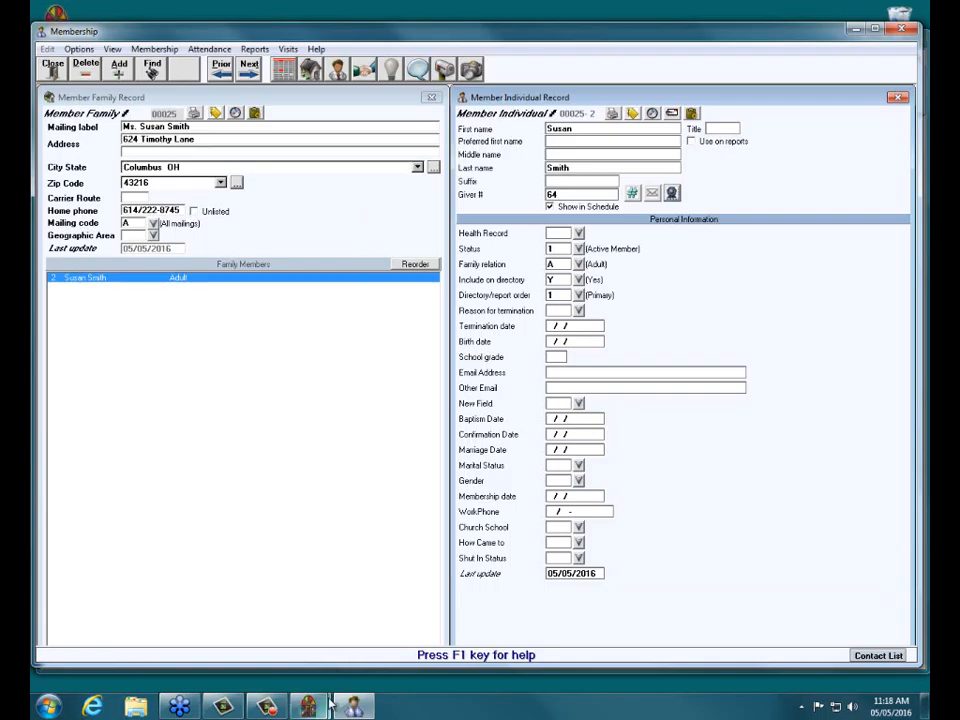
Reload the Save the Dogs pledges to confirm the giver appears under her new surname, then close them.
mouse_move(386, 700)
click(382, 625)
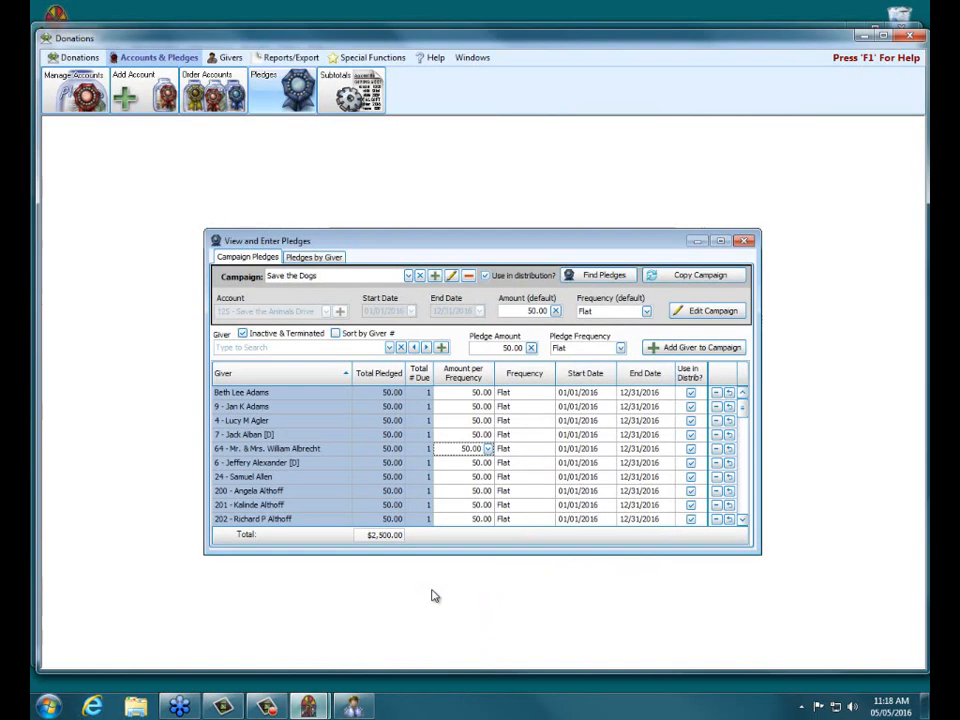
click(744, 241)
click(650, 344)
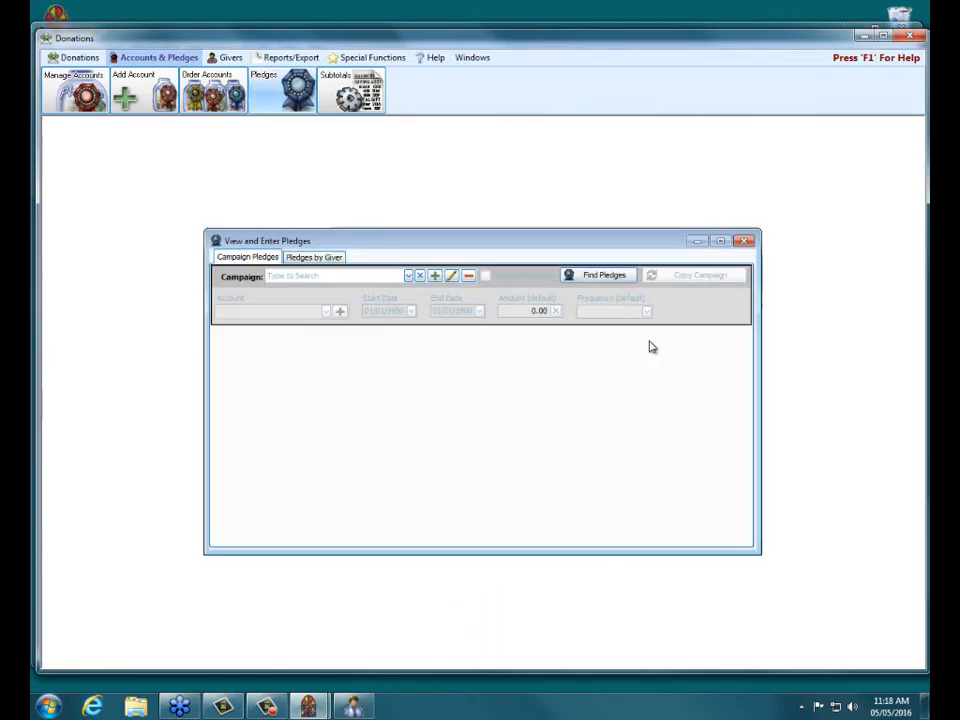
click(409, 277)
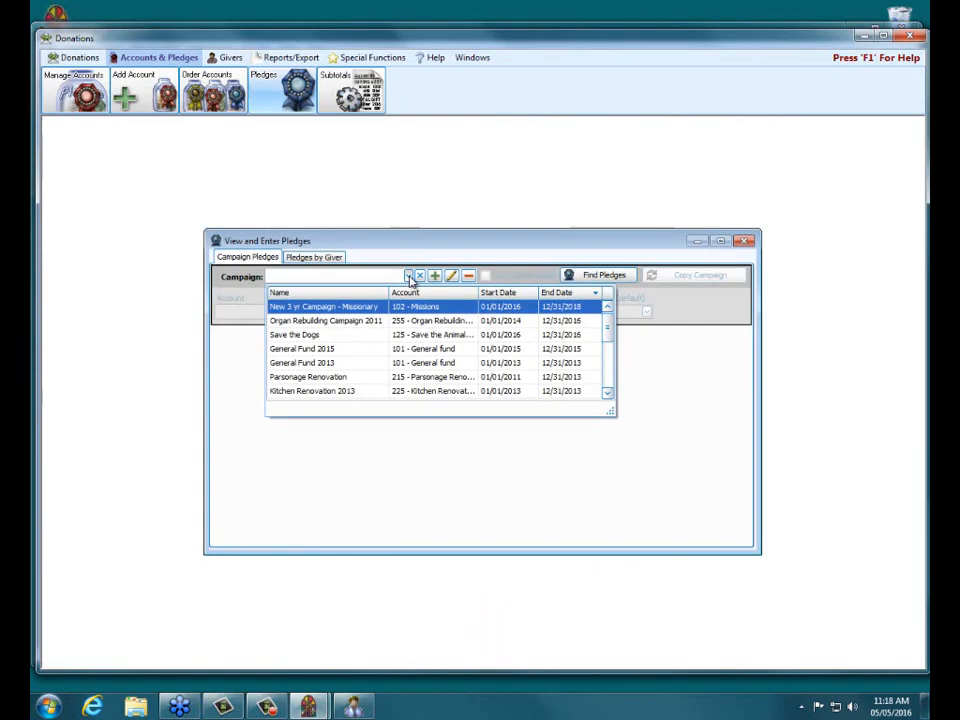
click(346, 337)
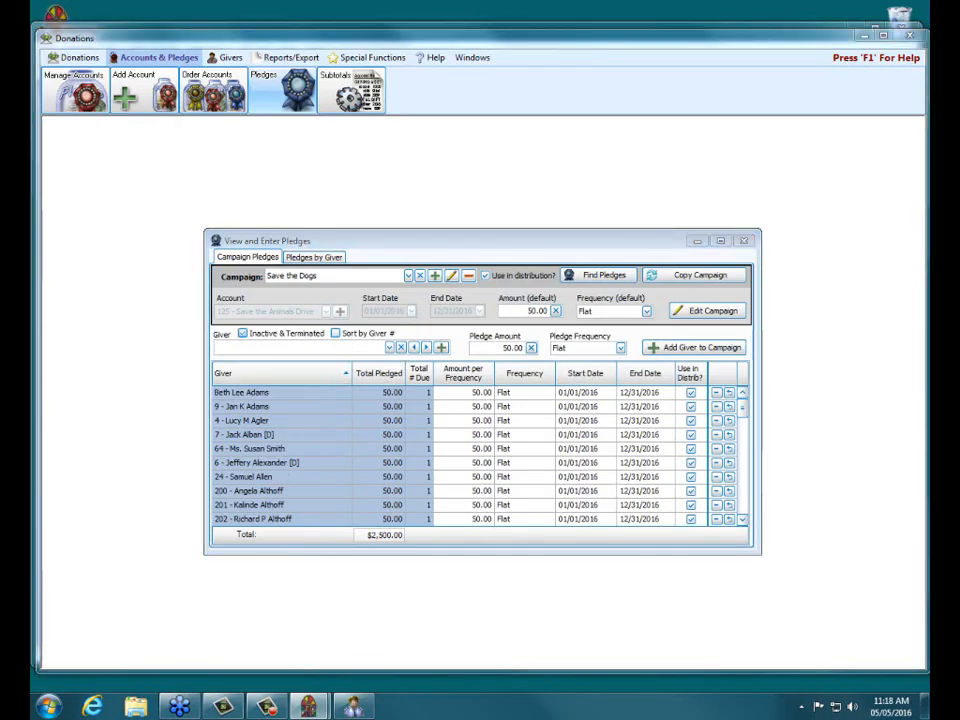
mouse_move(182, 452)
mouse_down()
mouse_move(386, 440)
mouse_move(279, 456)
mouse_move(189, 450)
mouse_move(189, 437)
mouse_up()
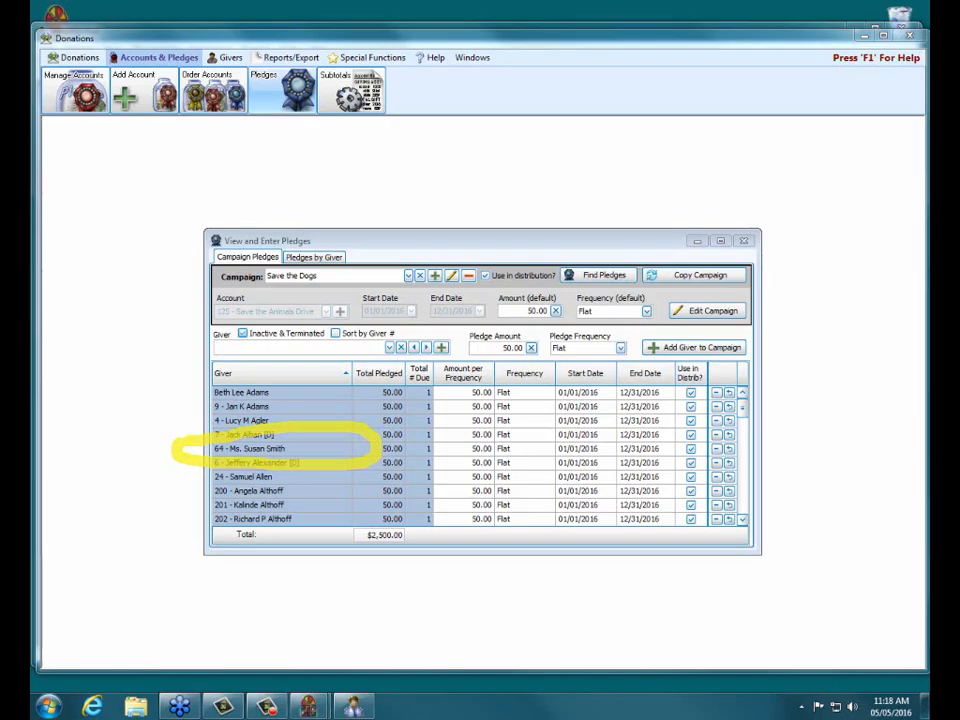
click(743, 241)
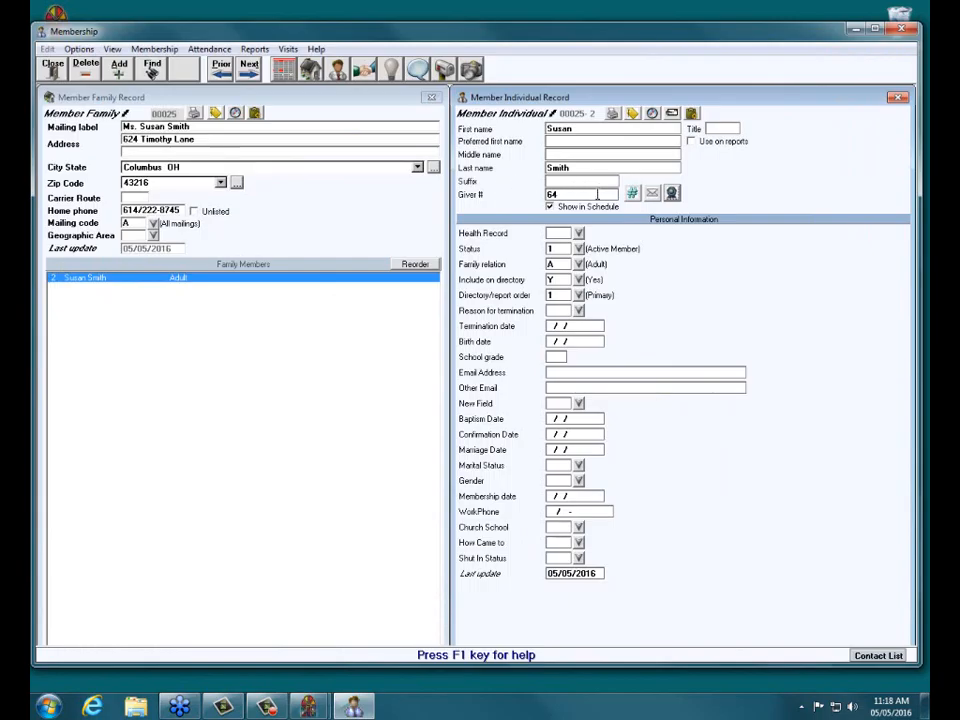
Check the member's giver numbers (starting 09/13/2011), close the list, and minimize Membership.
click(632, 193)
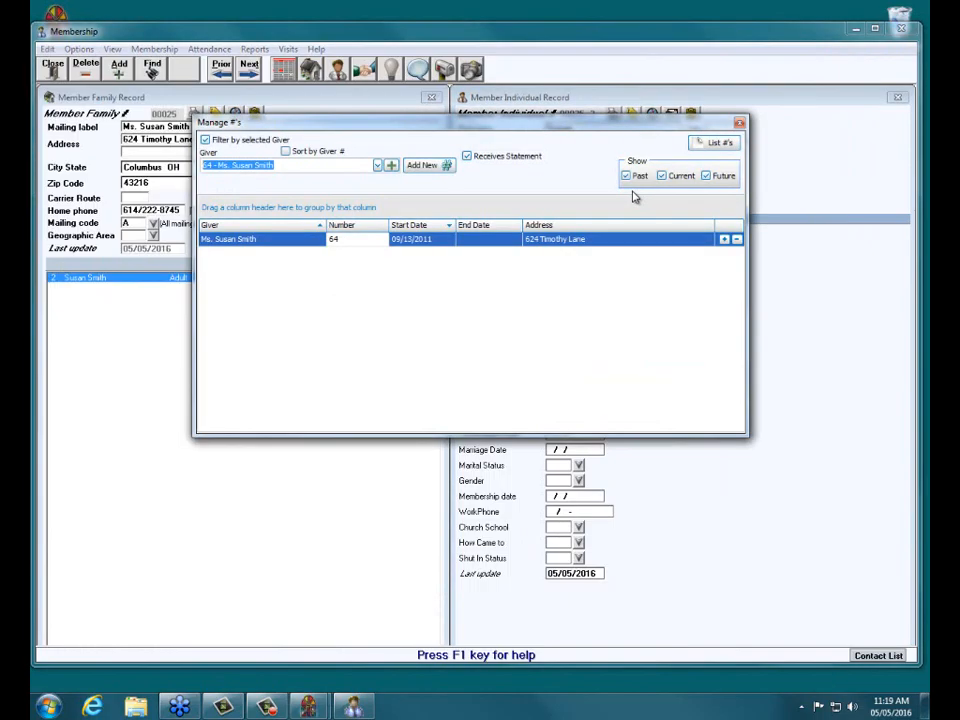
click(739, 122)
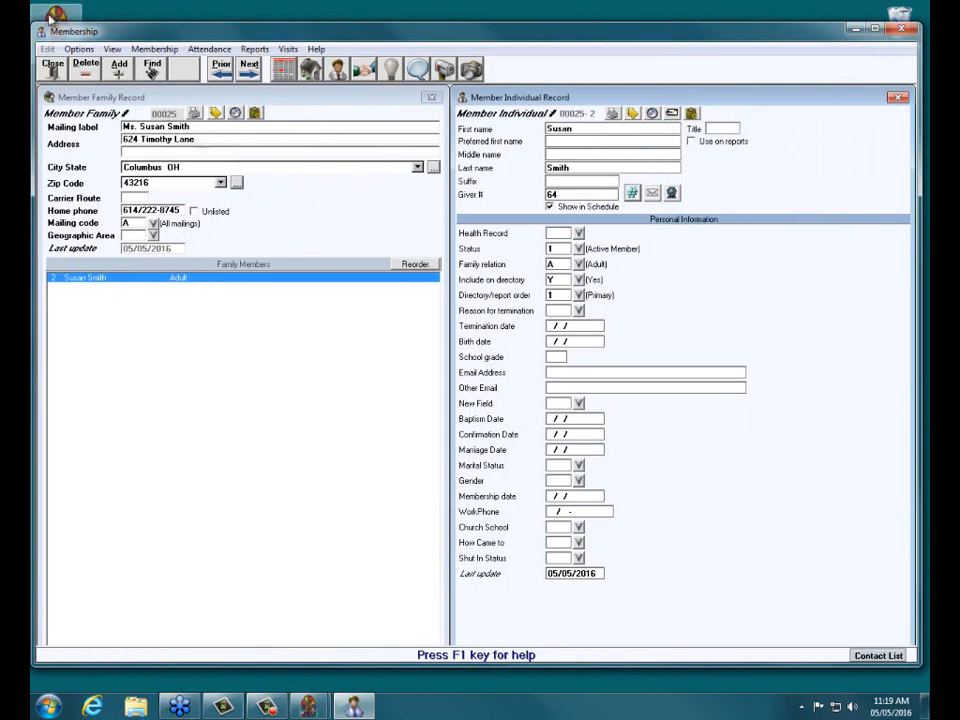
click(360, 706)
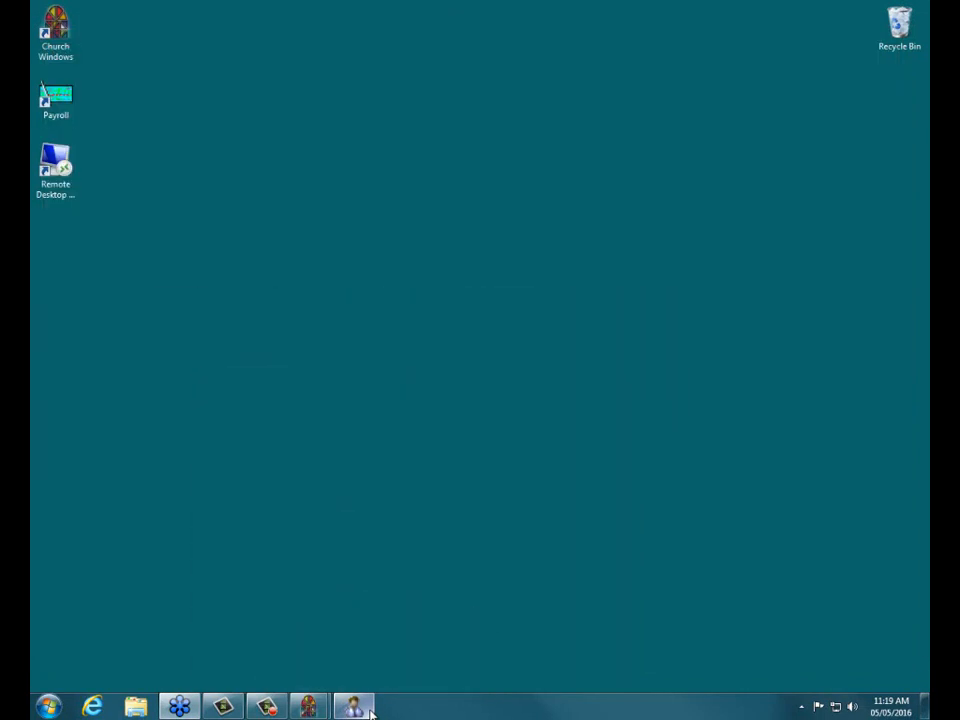
In Donations' Manage Givers, search by the member's surname and select her family giver record.
mouse_move(323, 712)
click(378, 578)
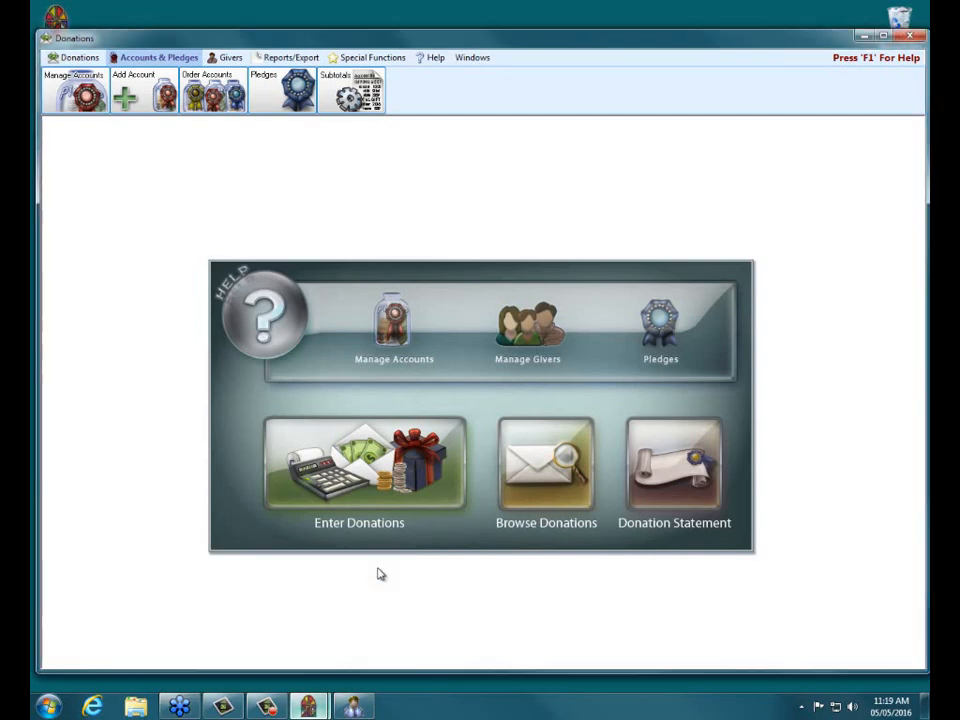
click(505, 320)
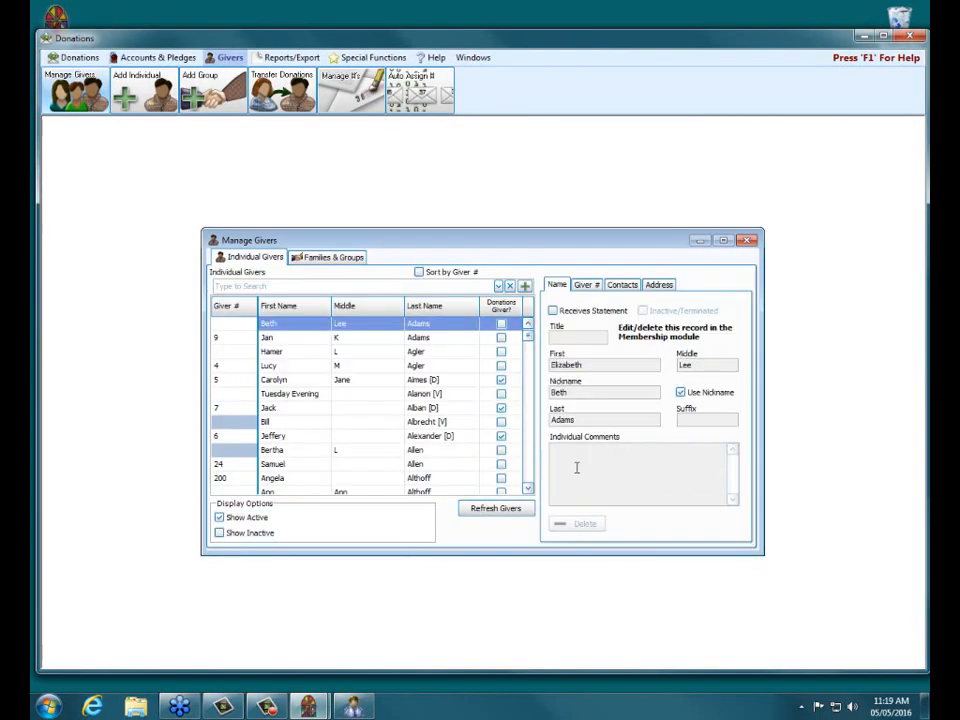
click(293, 287)
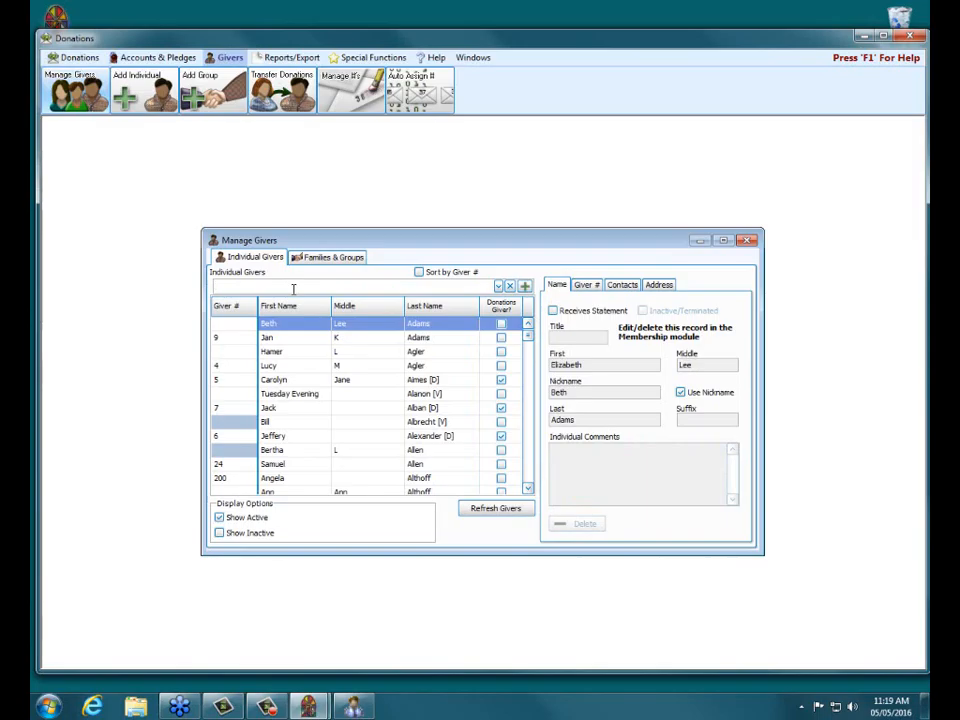
text(smith)
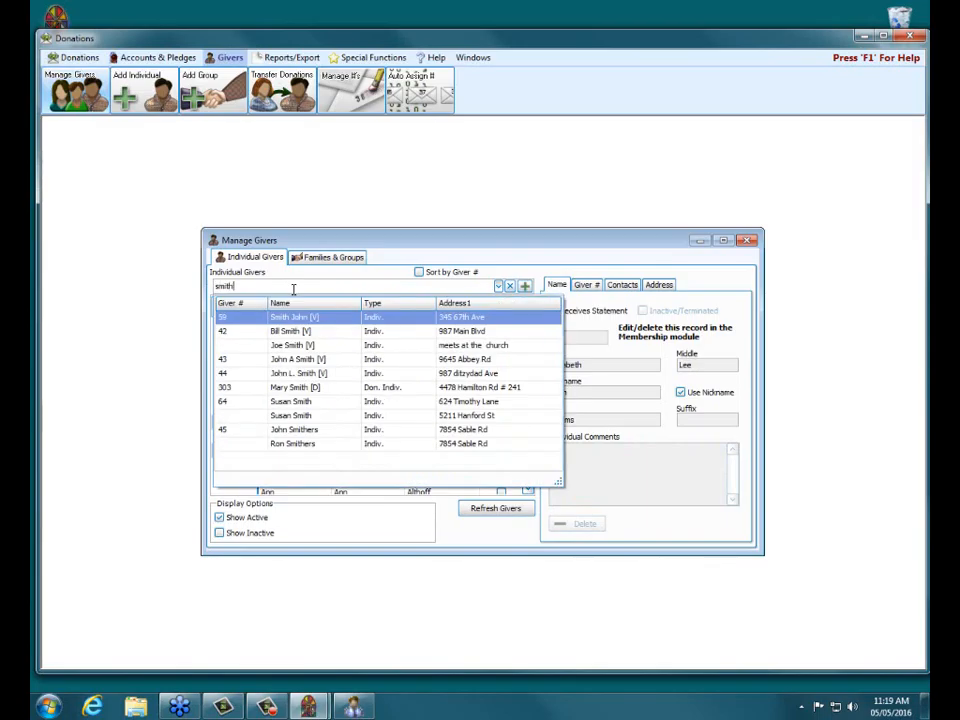
click(300, 401)
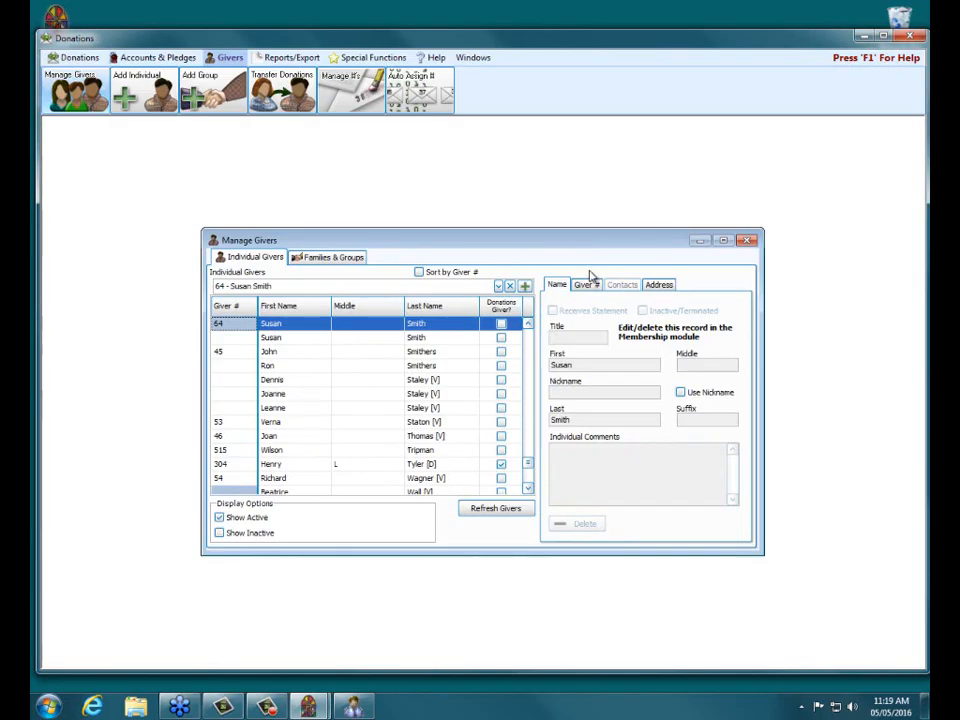
Uncheck Gives with Family and confirm moving the family's pledges to the individual giver.
click(594, 287)
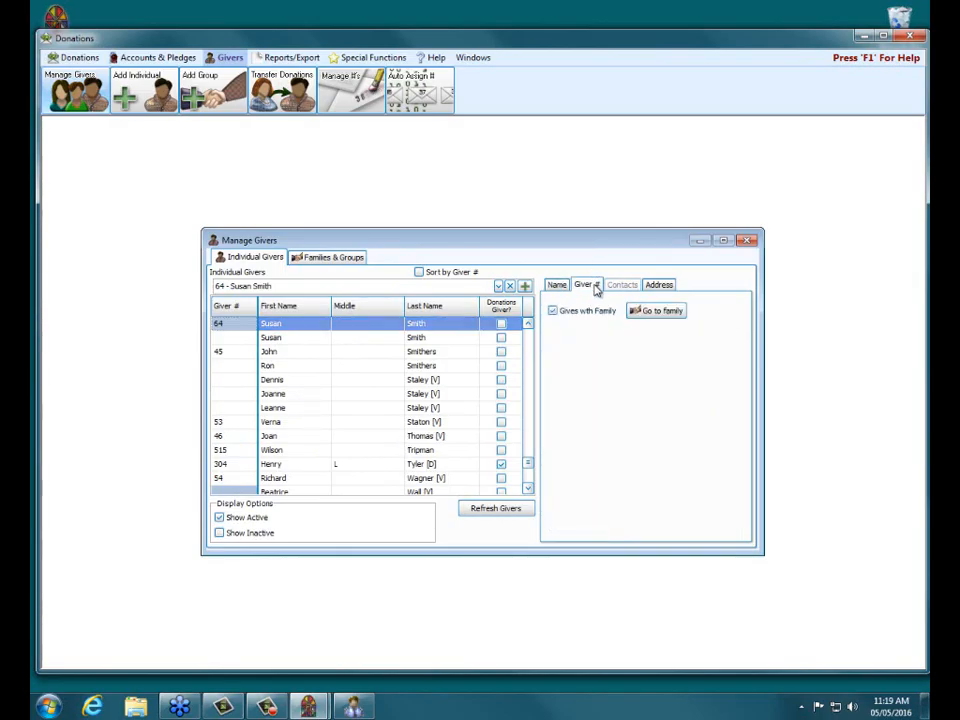
click(553, 311)
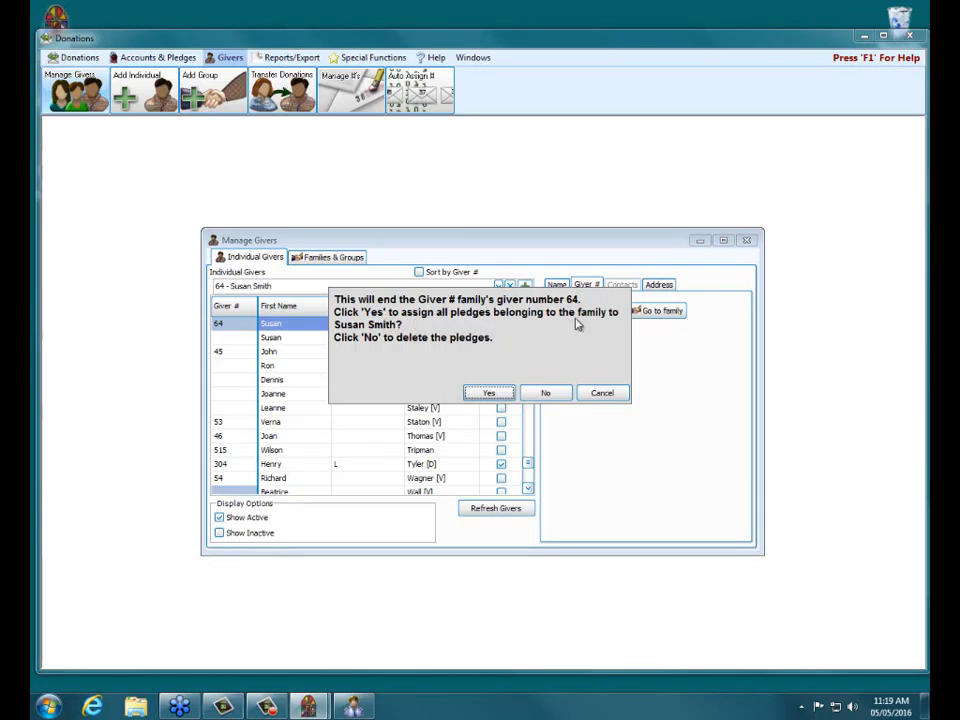
click(490, 395)
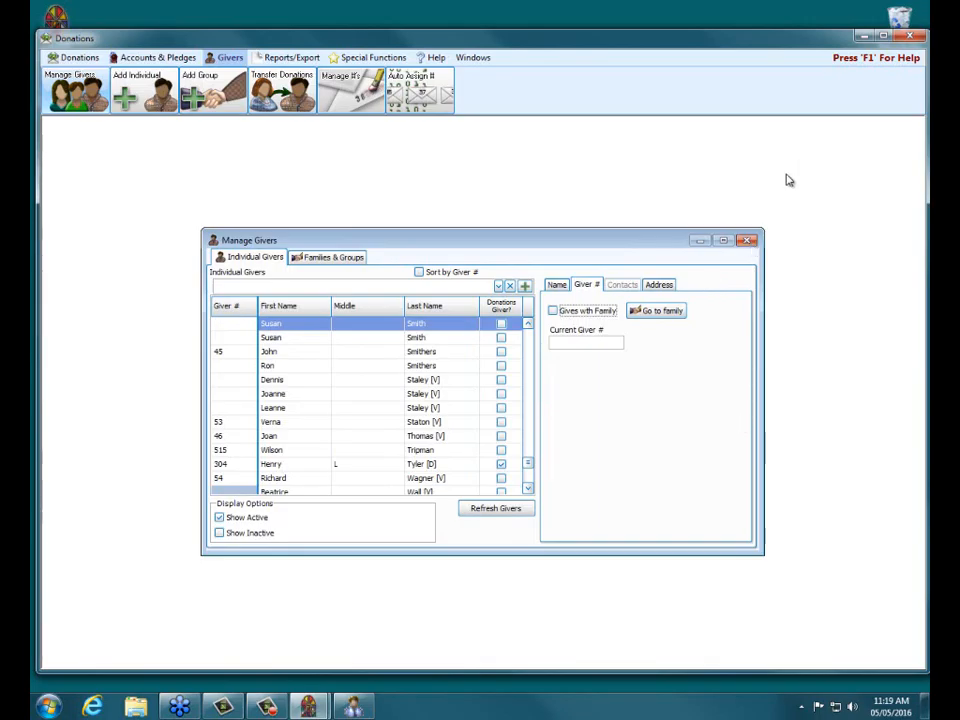
Close Manage Givers and, in Manage #'s, switch the selection to the individual giver record.
click(753, 245)
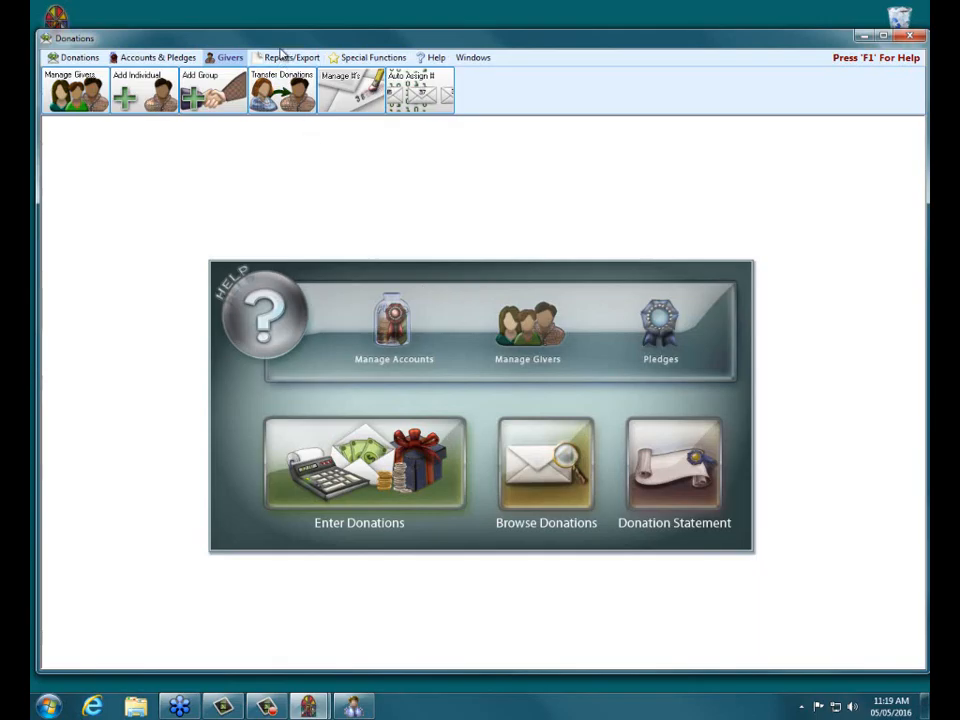
click(376, 107)
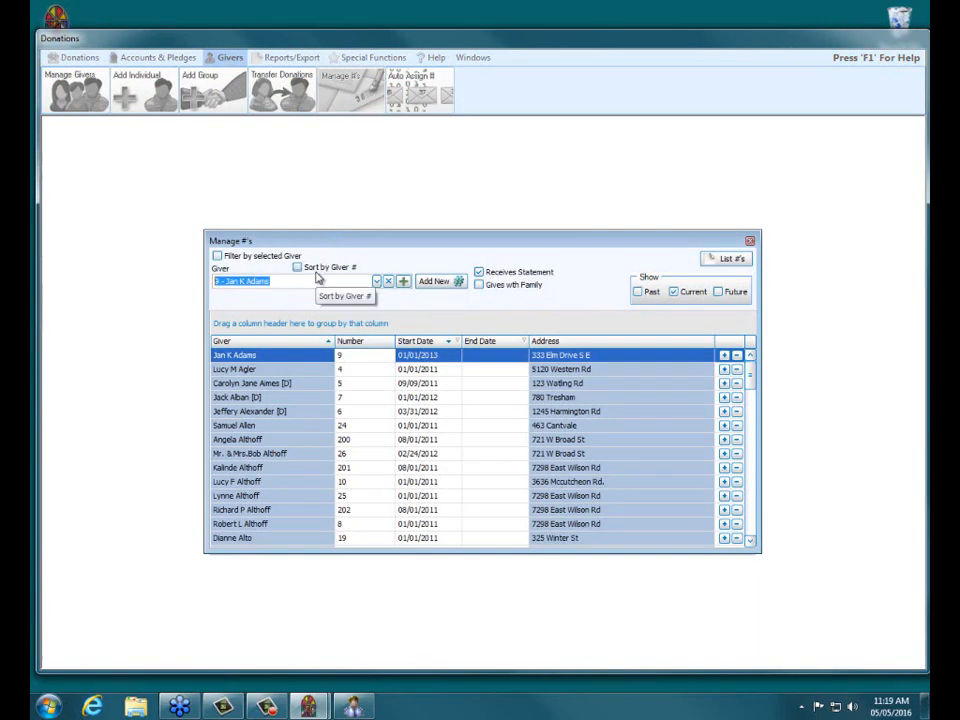
text(susan)
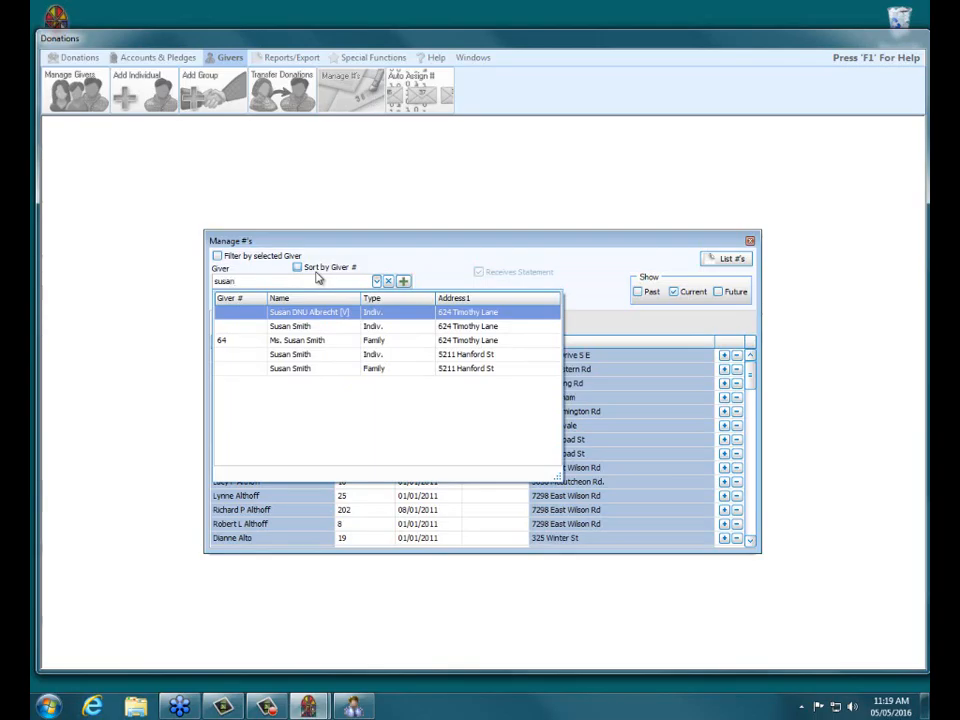
click(313, 343)
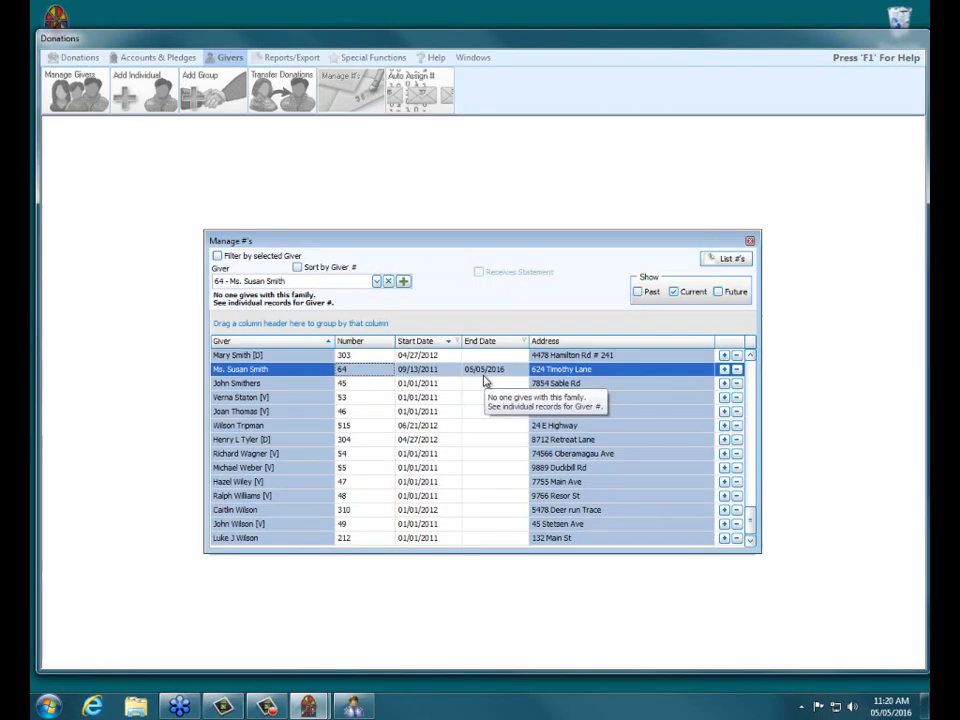
click(377, 282)
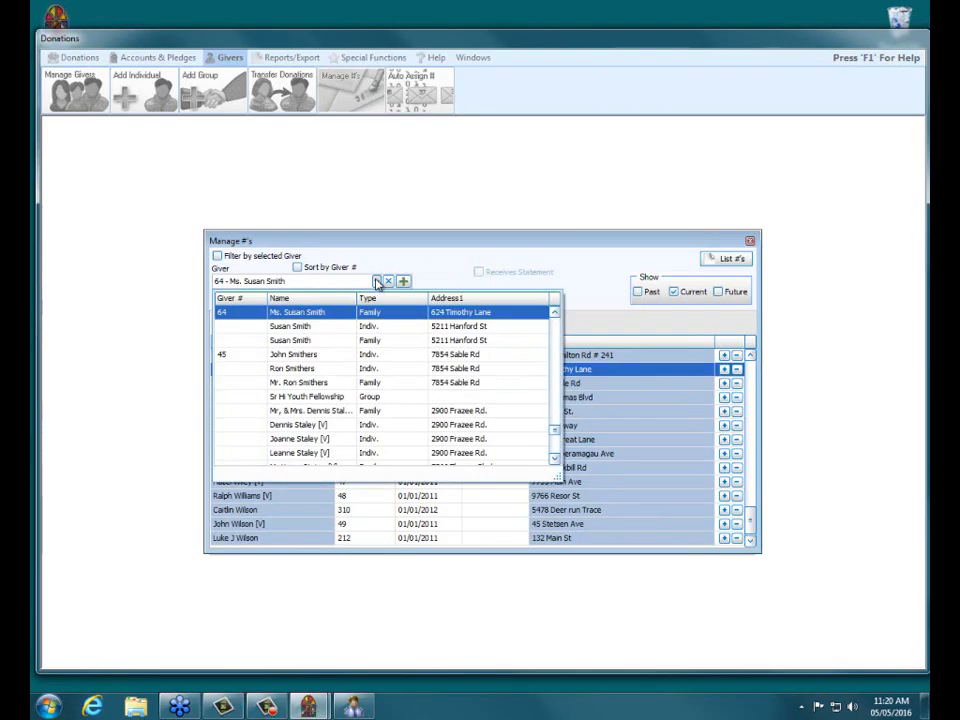
click(316, 329)
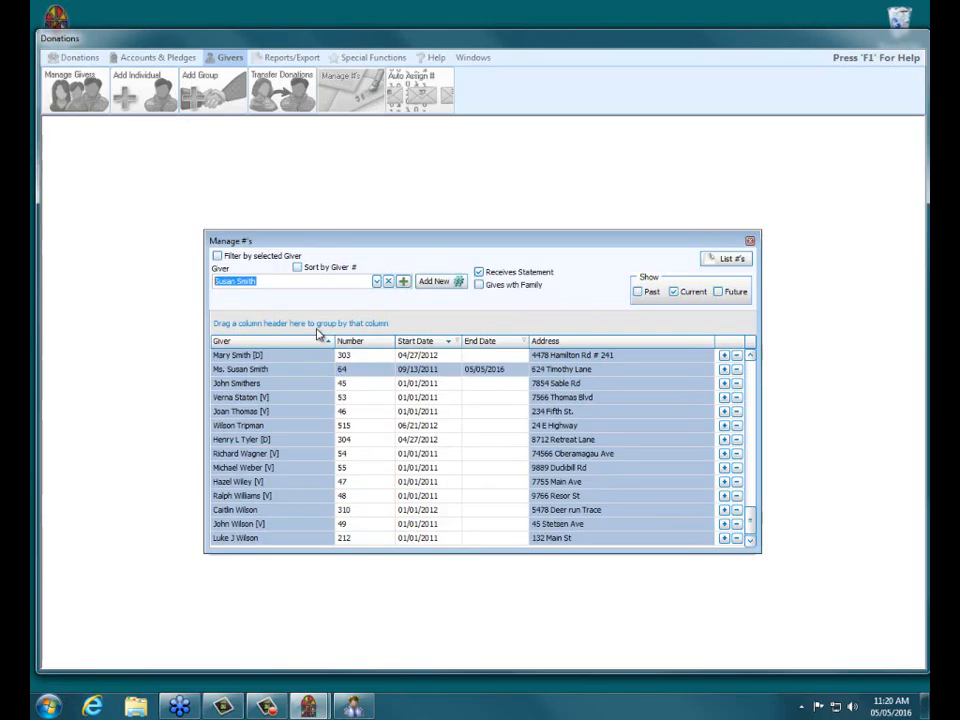
Assign the individual the same giver number, starting 05/06/2016.
click(435, 287)
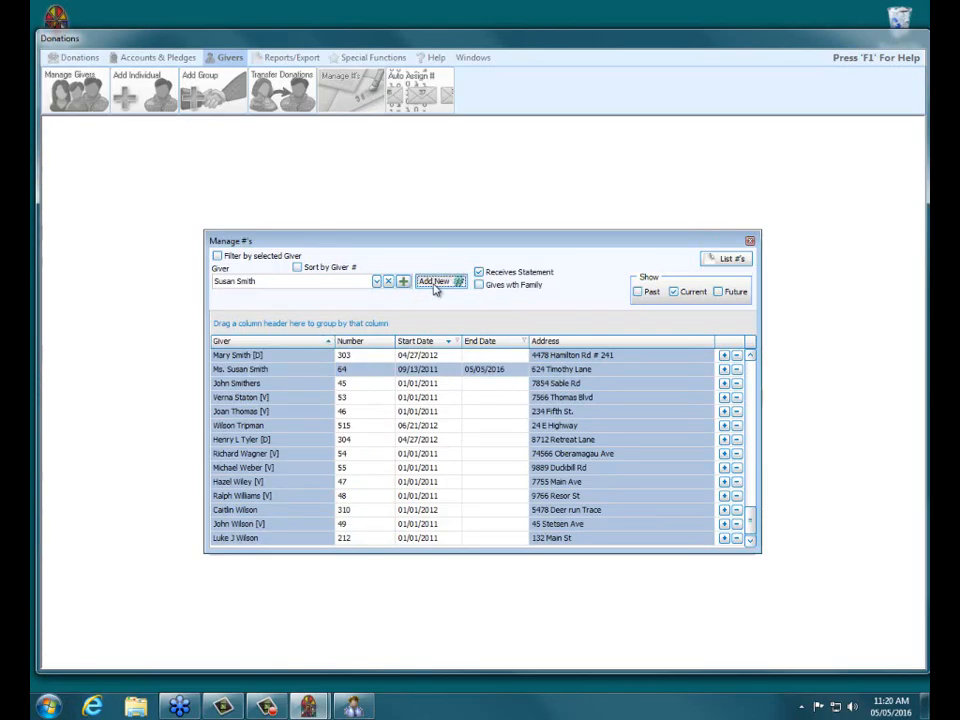
text(64)
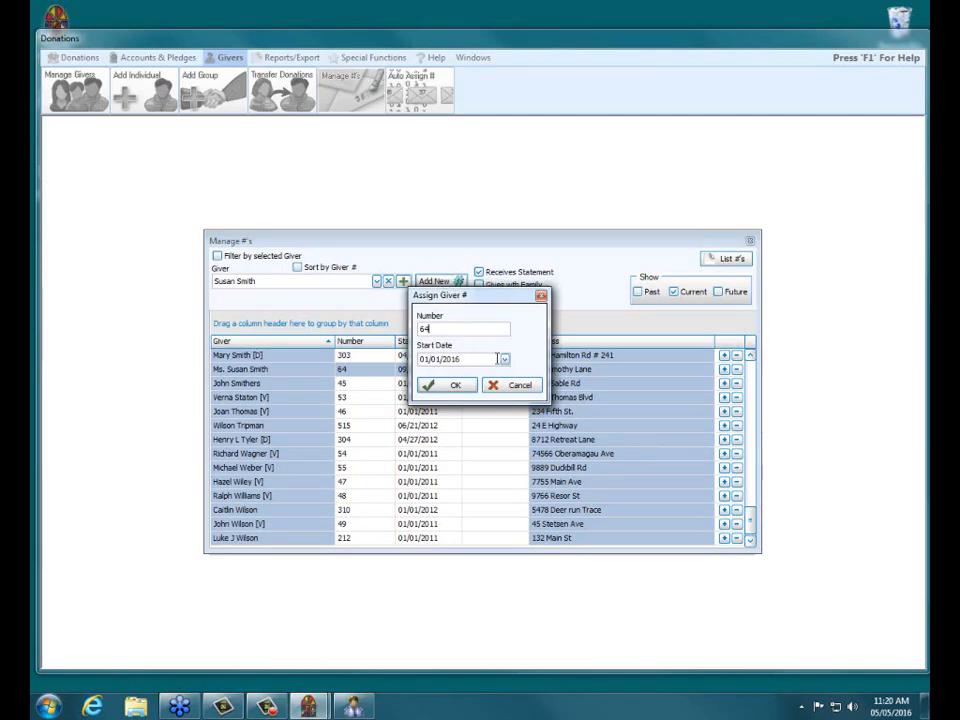
click(505, 359)
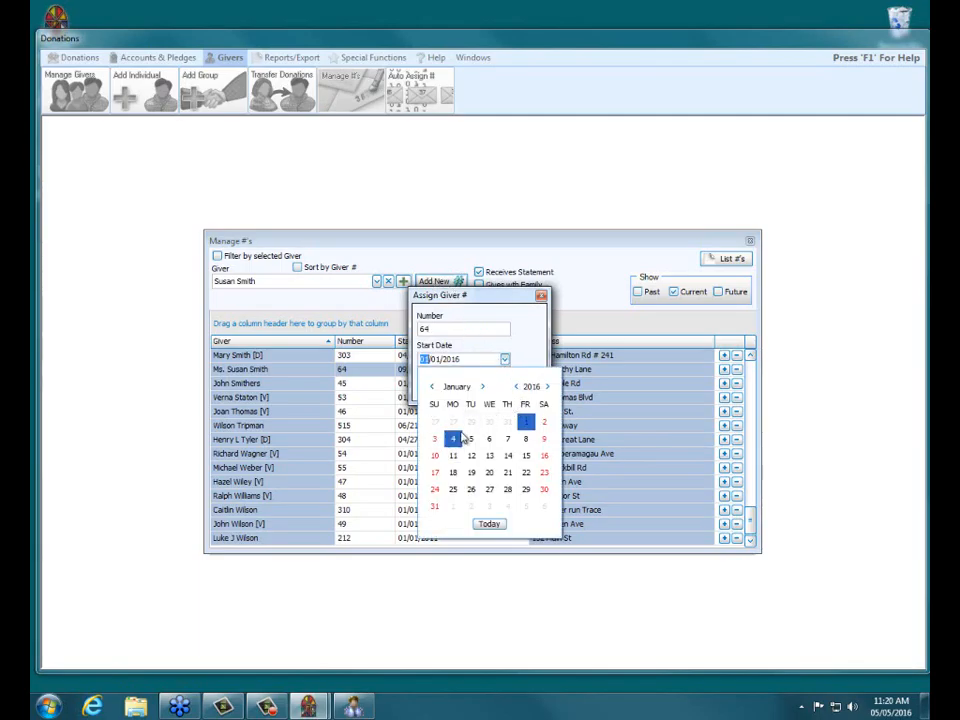
click(487, 526)
click(505, 360)
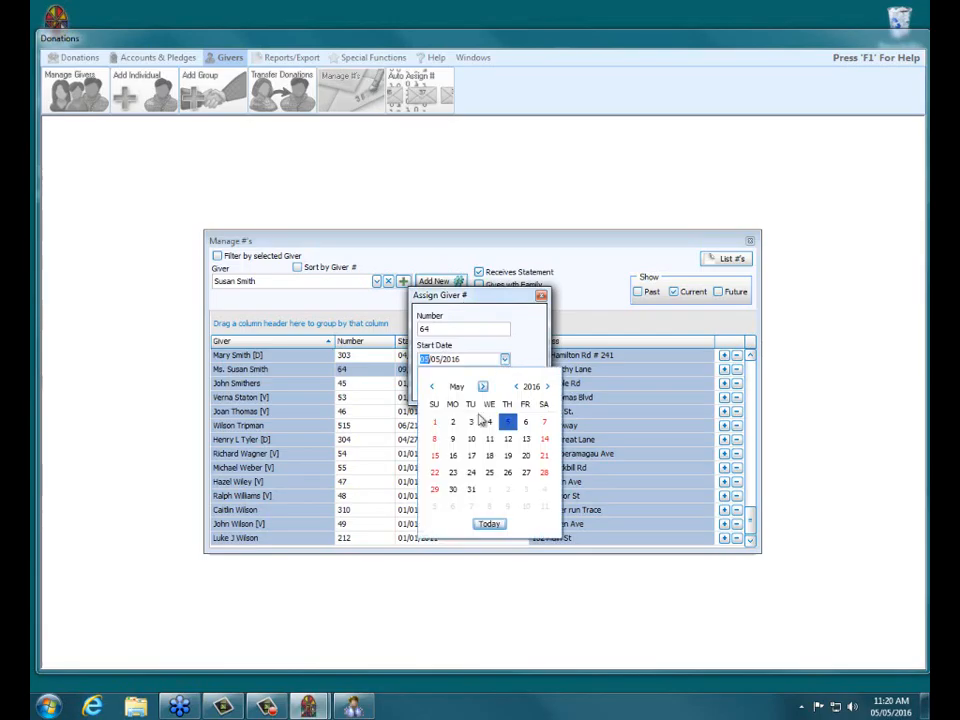
click(522, 423)
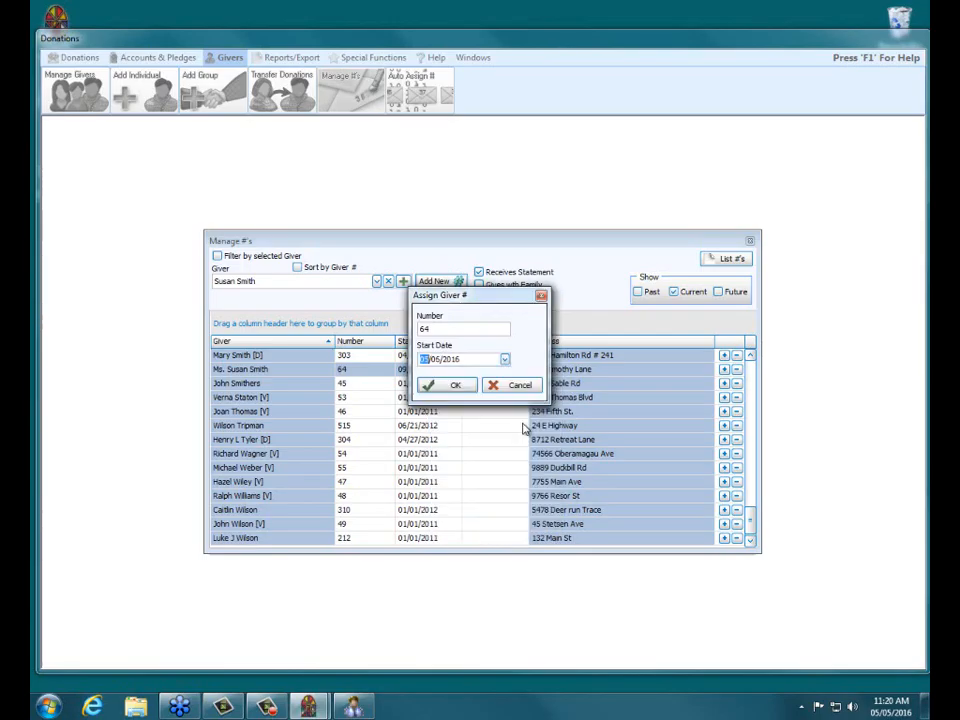
click(452, 385)
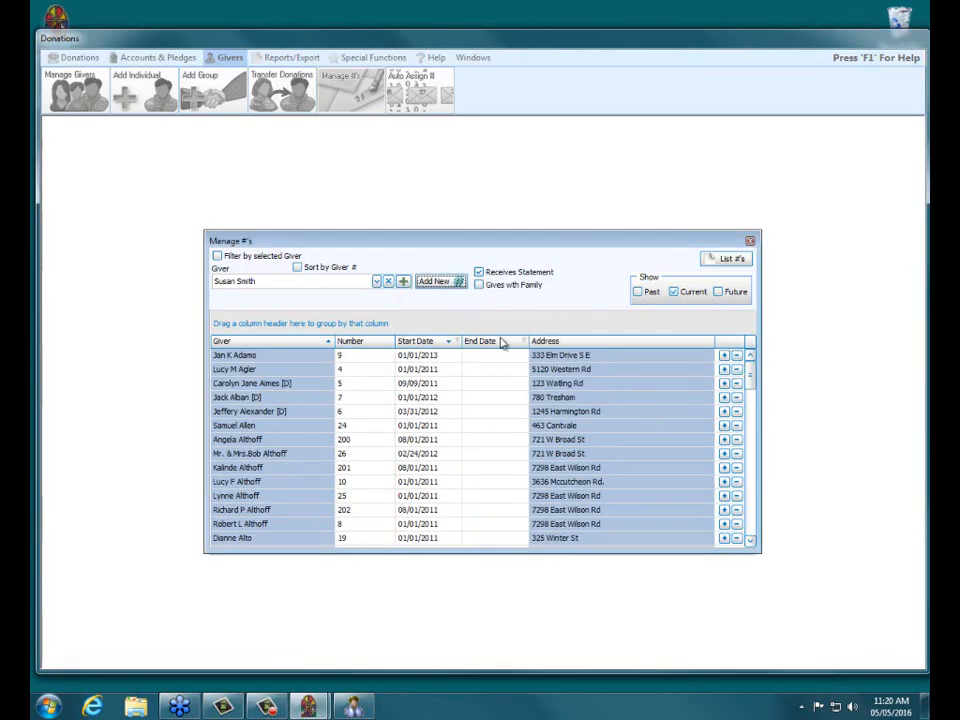
Show past numbers for all givers and sort the giver list by giver number.
click(637, 292)
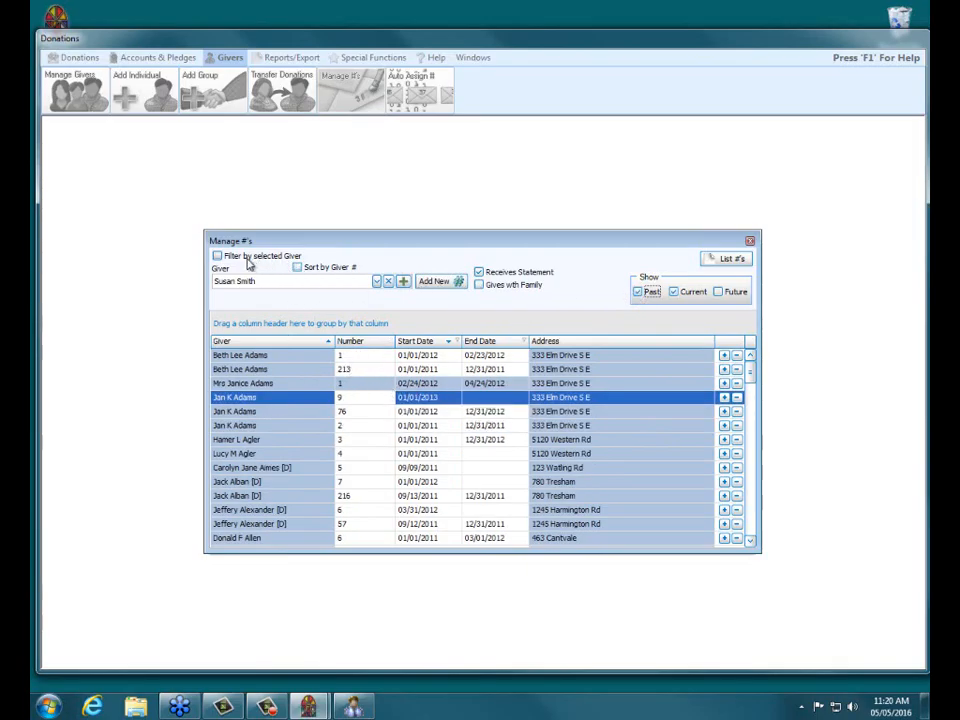
click(217, 257)
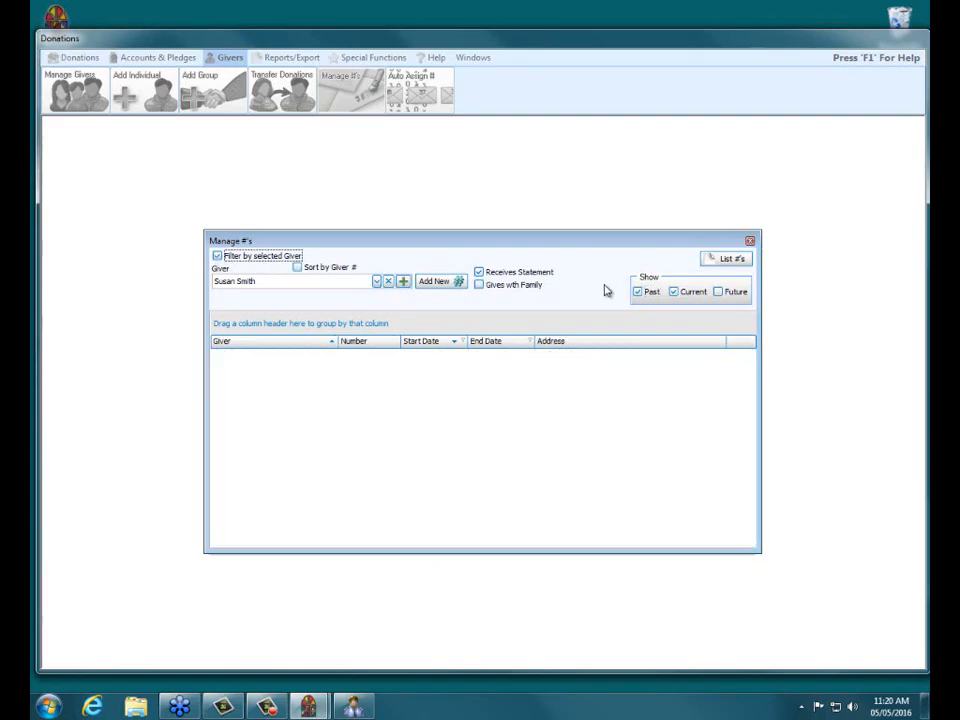
click(280, 281)
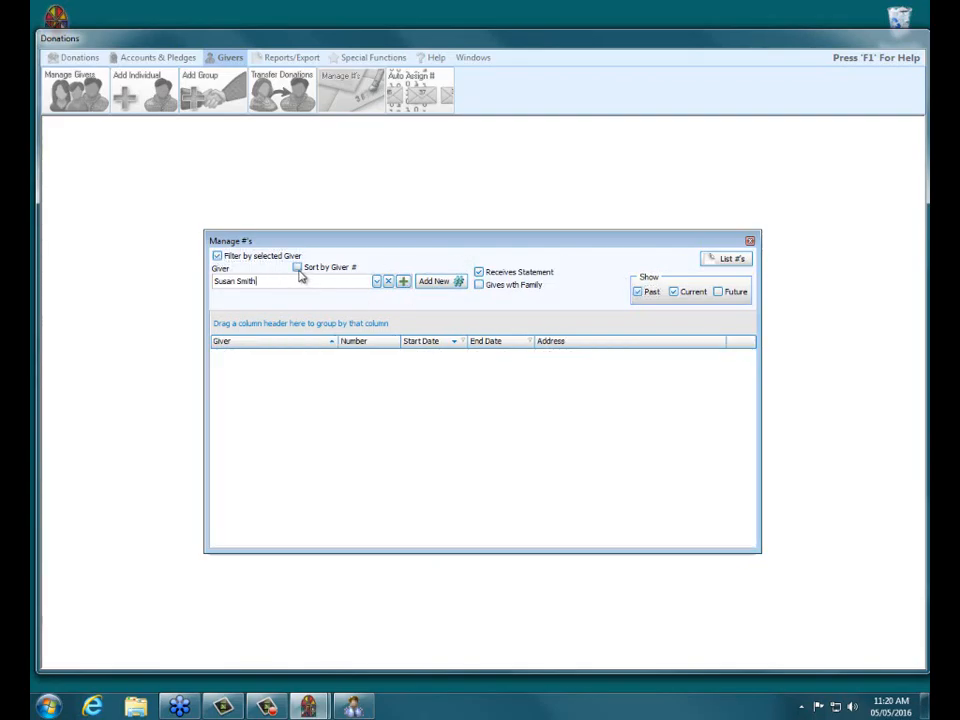
click(299, 268)
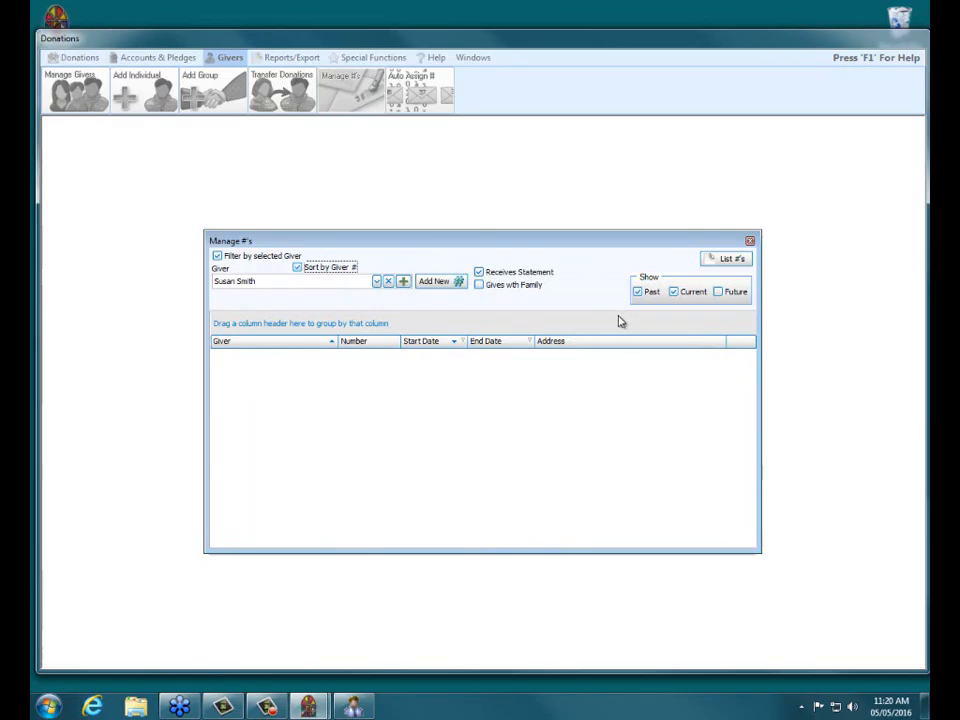
click(218, 257)
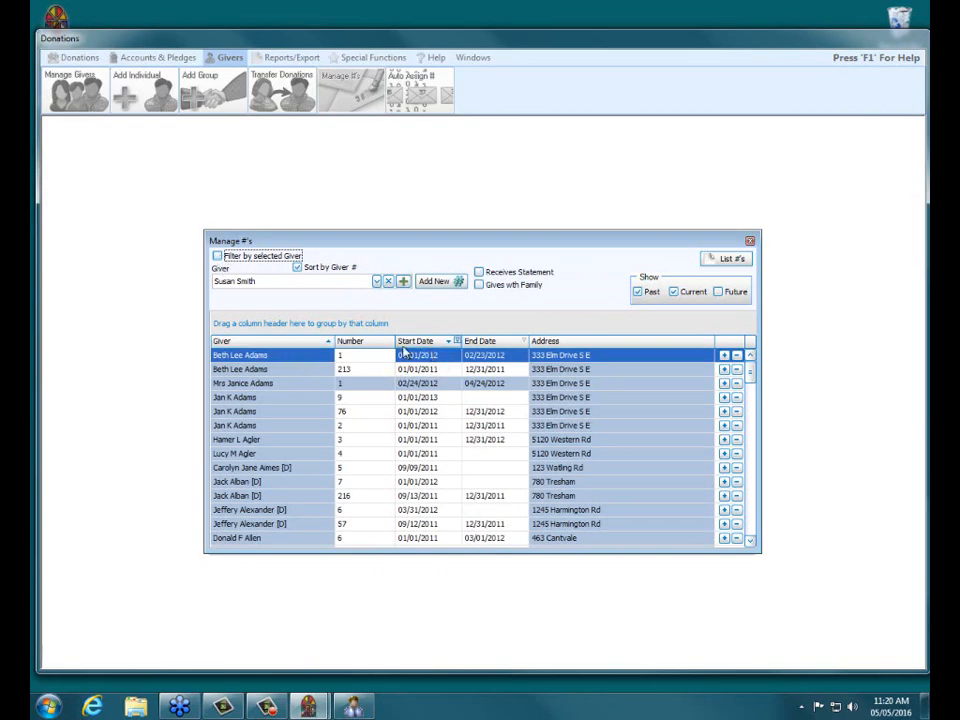
click(291, 281)
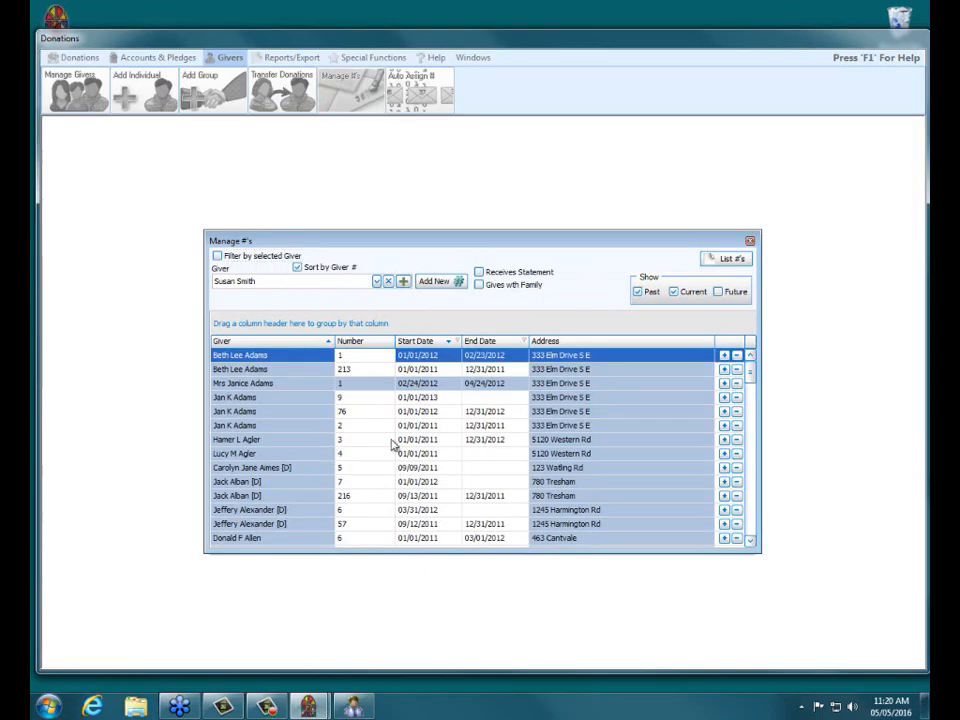
Pick the individual giver's number record, sort the numbers list by number, and close Manage #'s.
key(shift+Home)
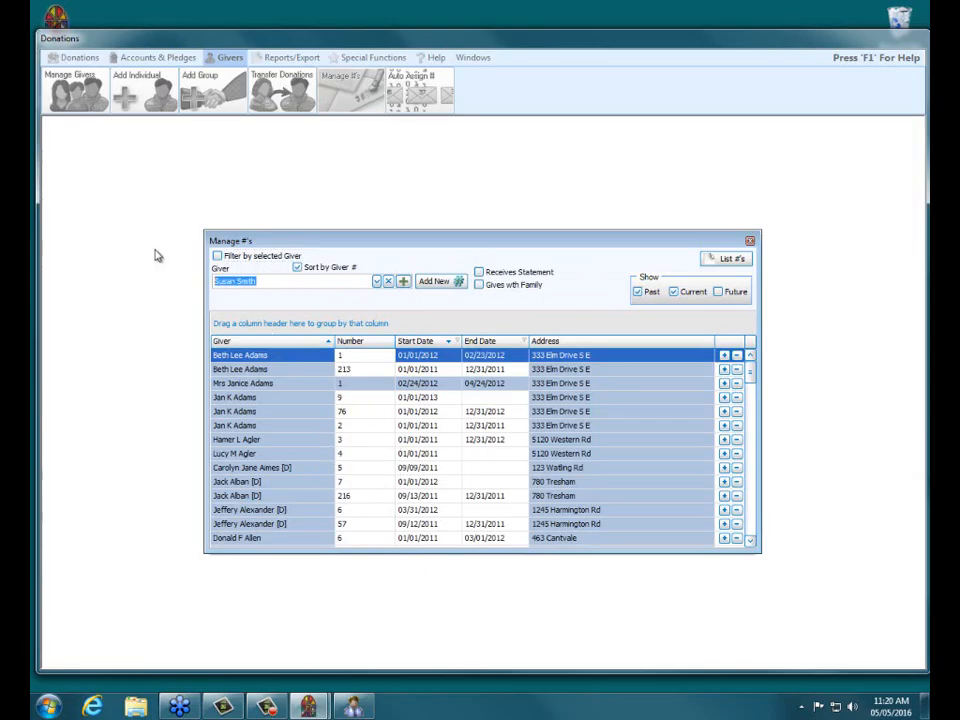
text(susan)
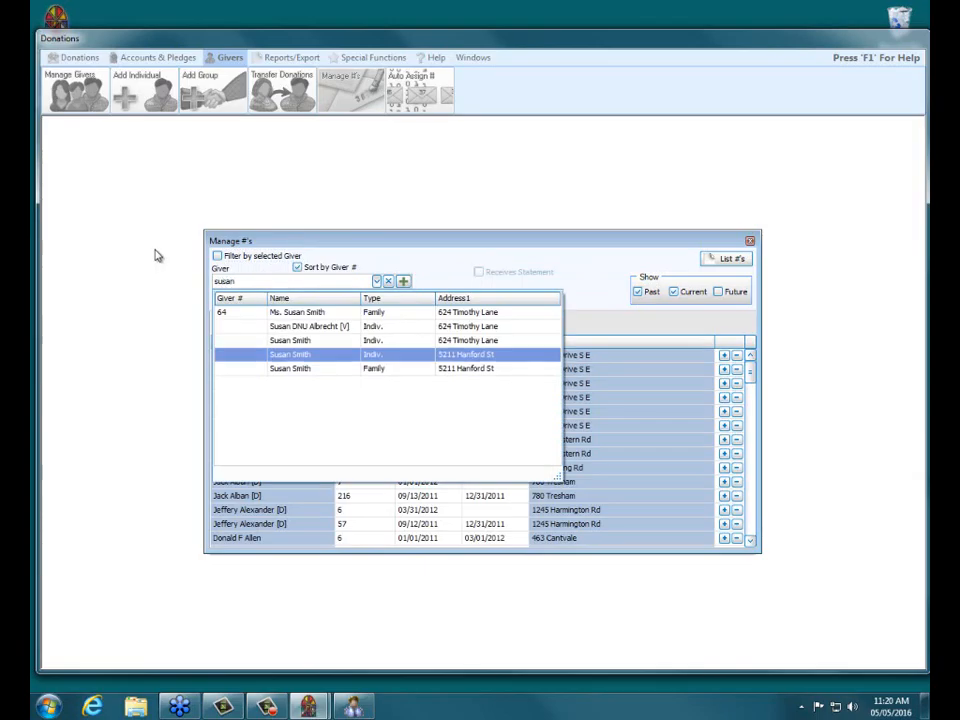
click(317, 313)
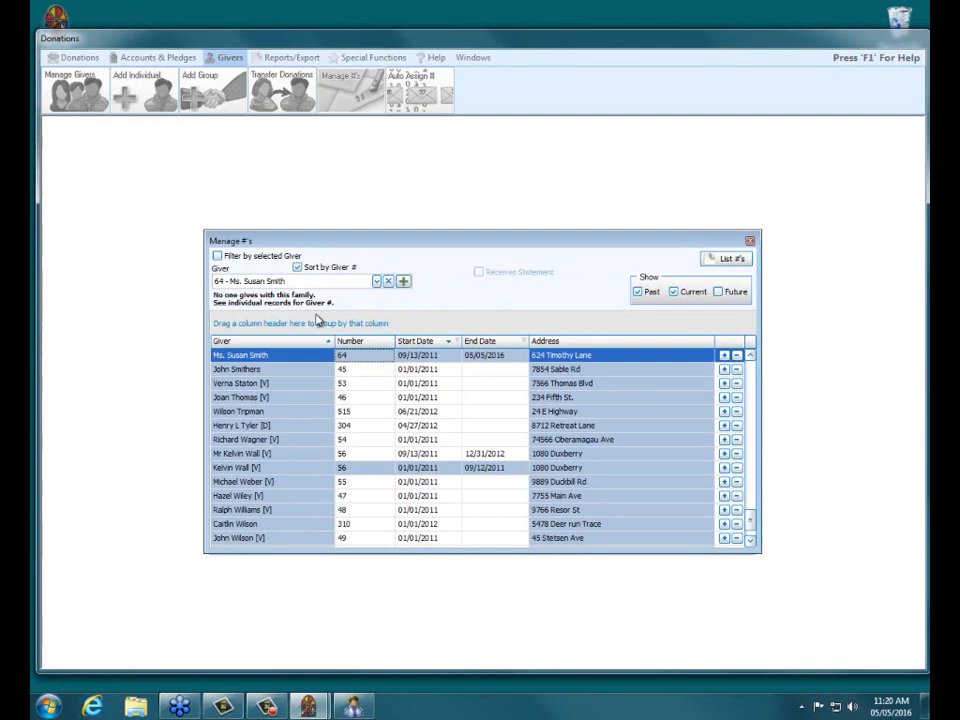
click(363, 344)
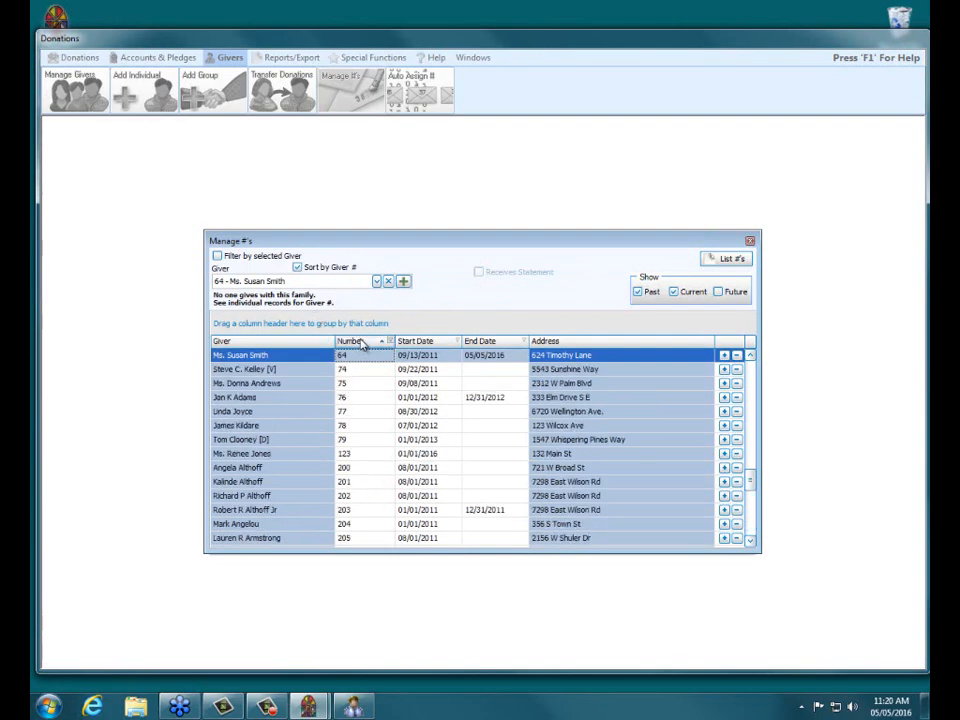
click(750, 356)
scroll(749, 361, up, 3)
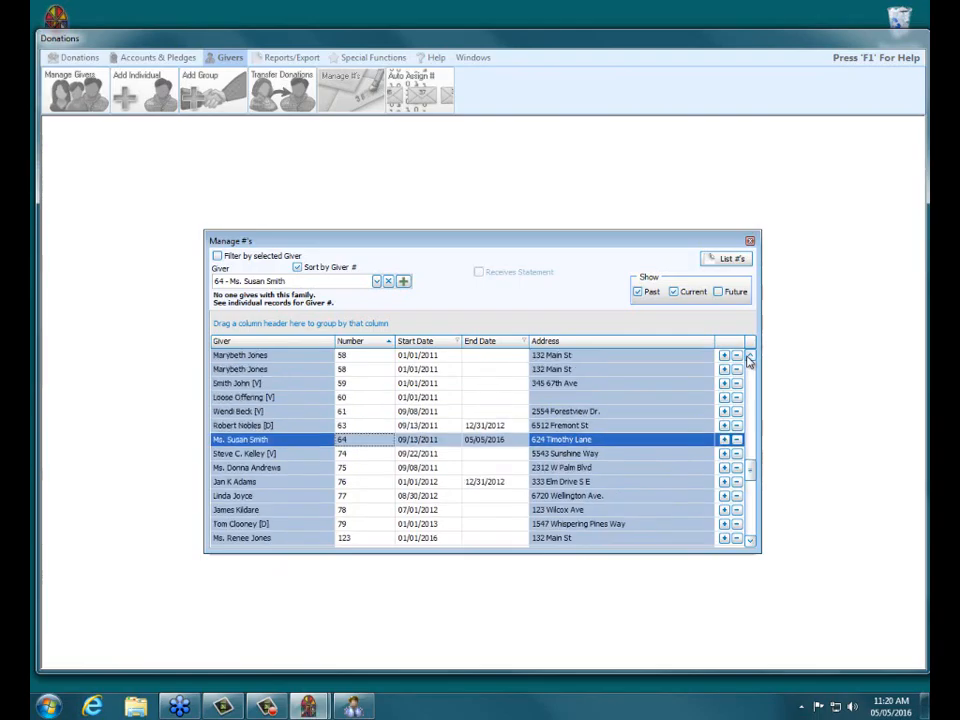
click(355, 268)
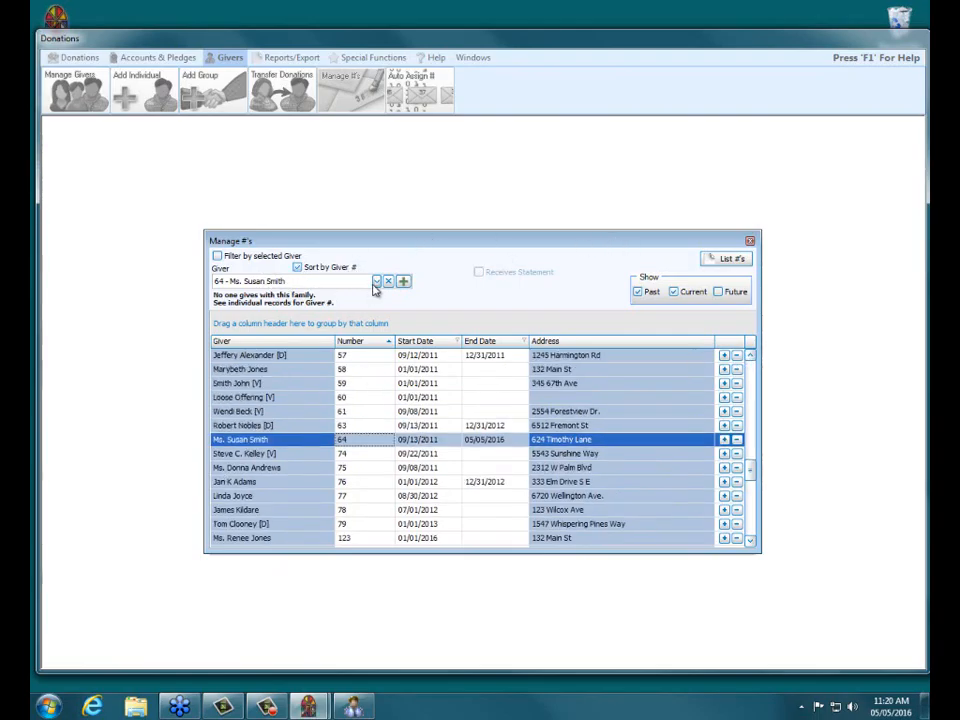
click(749, 241)
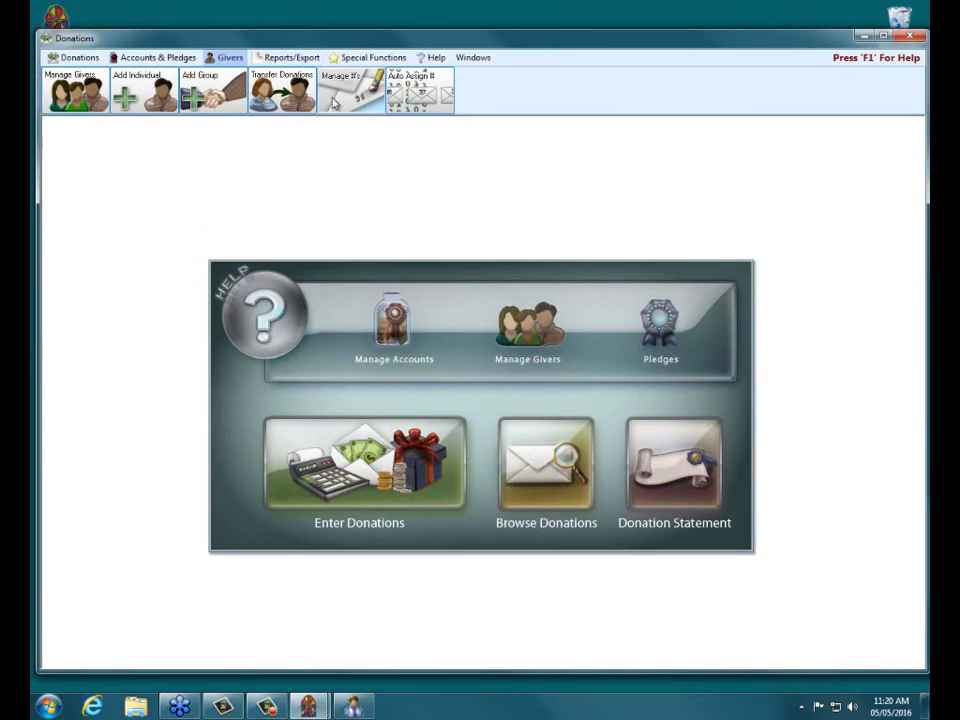
Reopen Manage #'s with past numbers included, sorted by number, and scroll to the member's numbers.
click(358, 86)
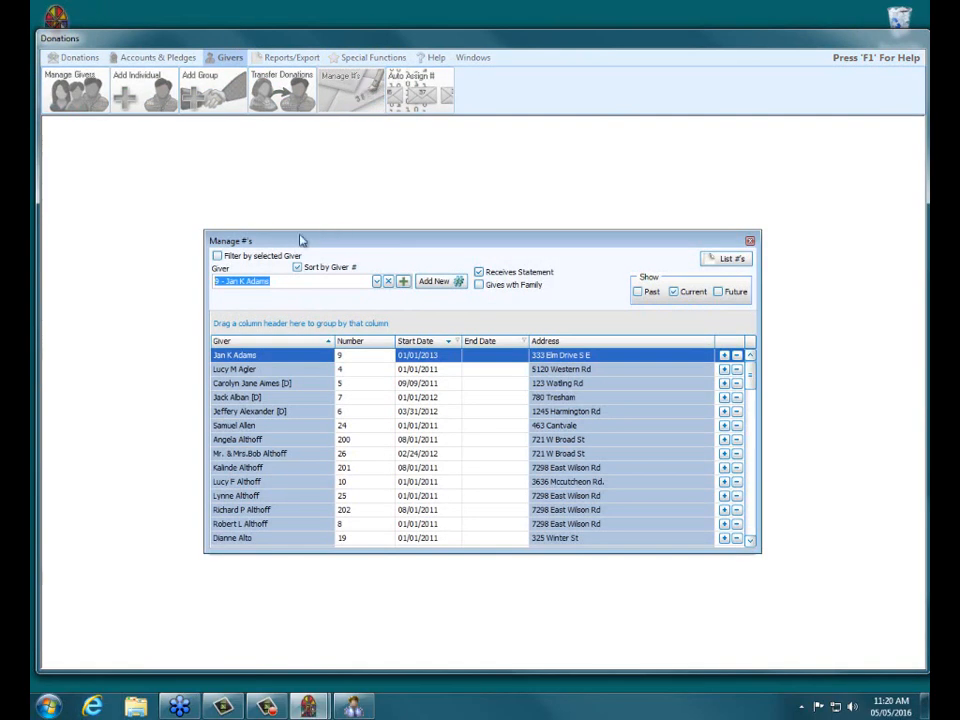
click(638, 291)
click(752, 520)
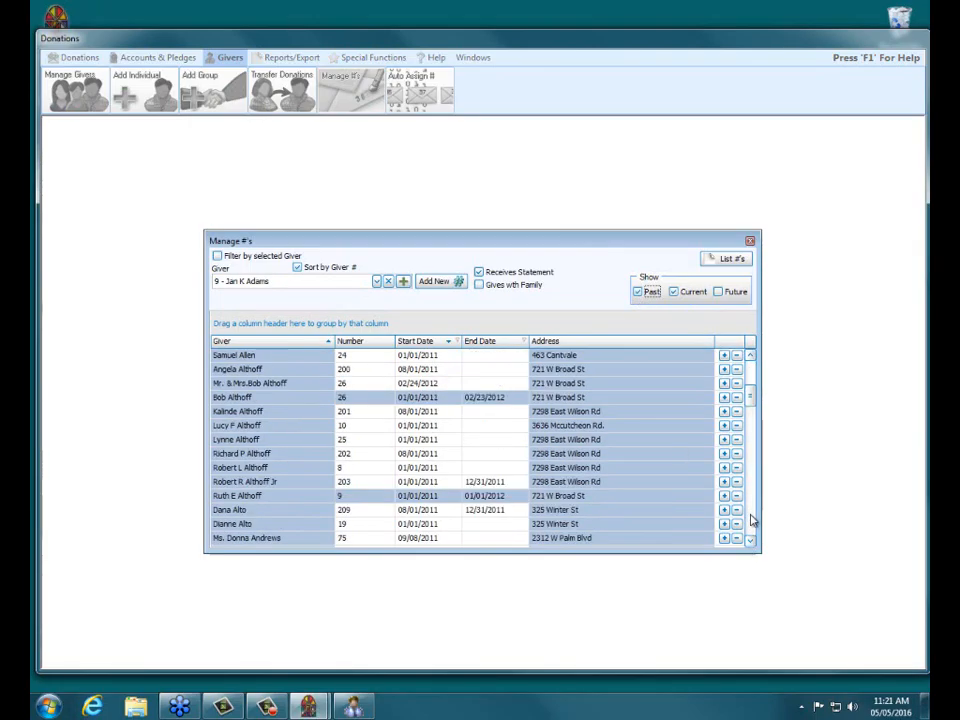
click(752, 520)
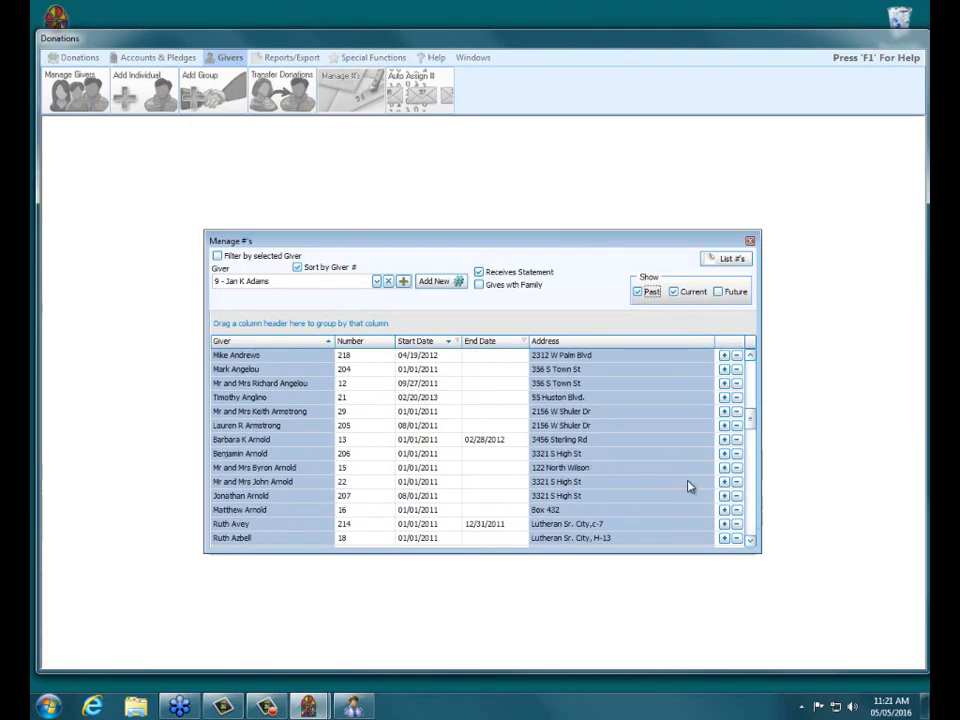
click(752, 533)
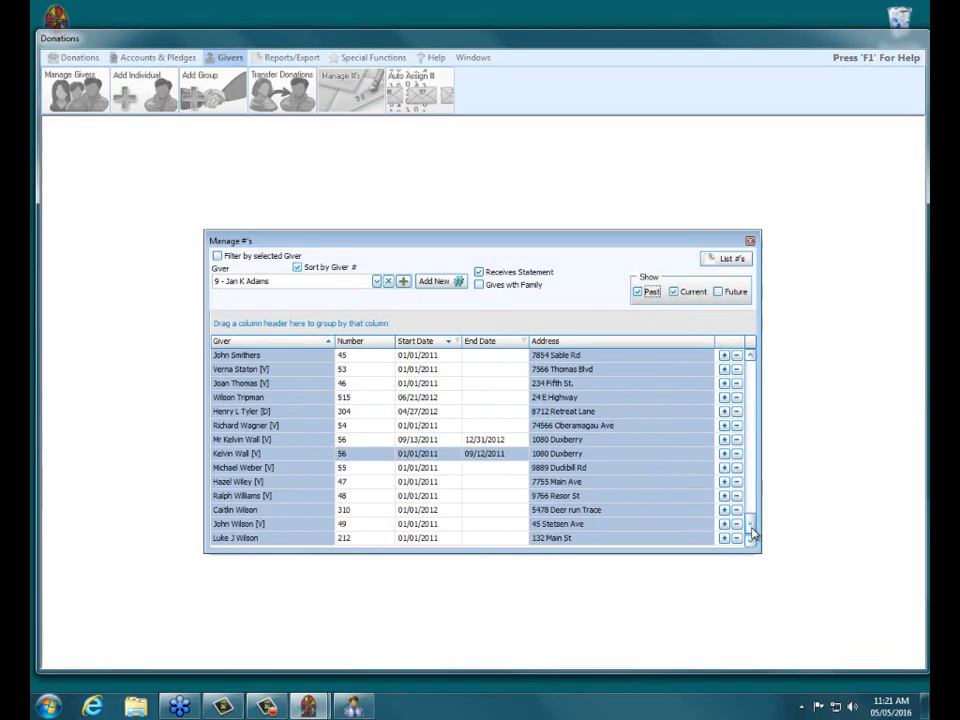
click(751, 388)
click(751, 388)
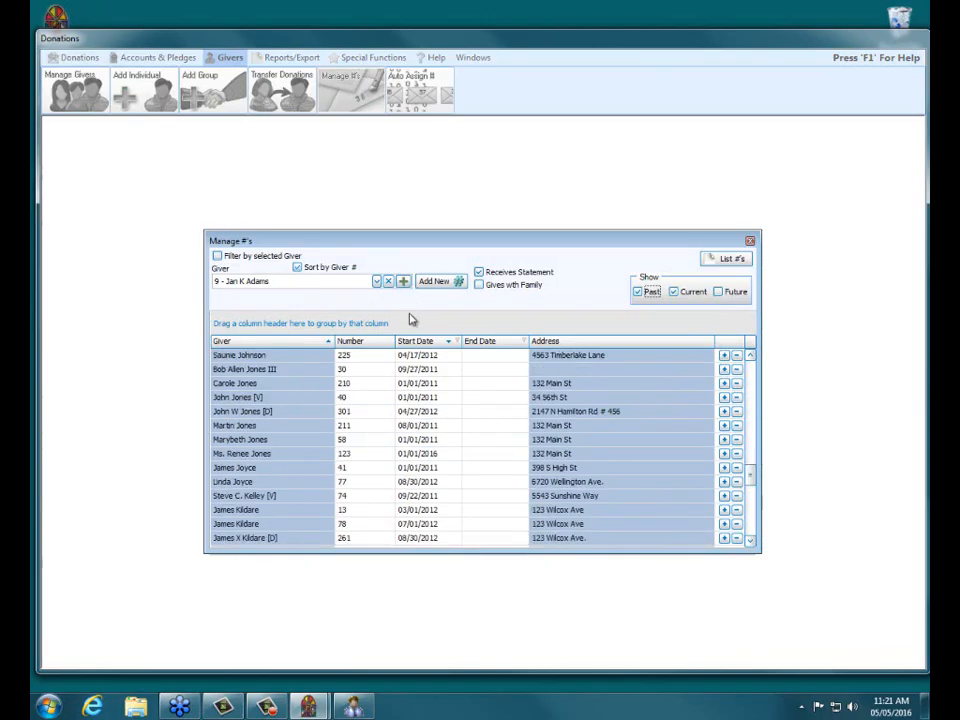
click(384, 344)
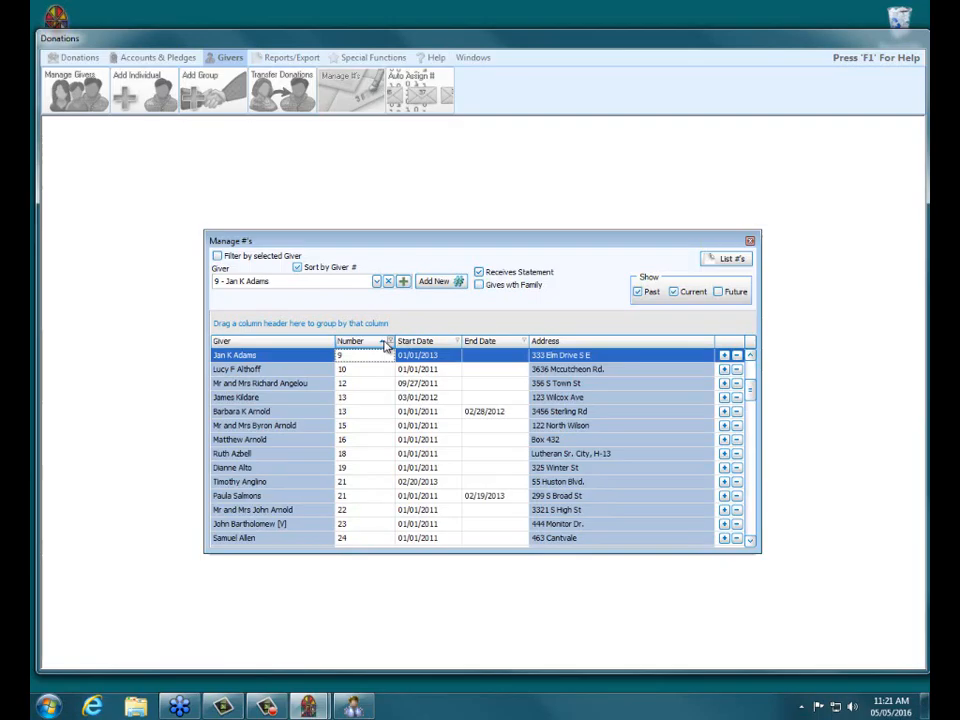
click(750, 533)
click(750, 533)
click(750, 533)
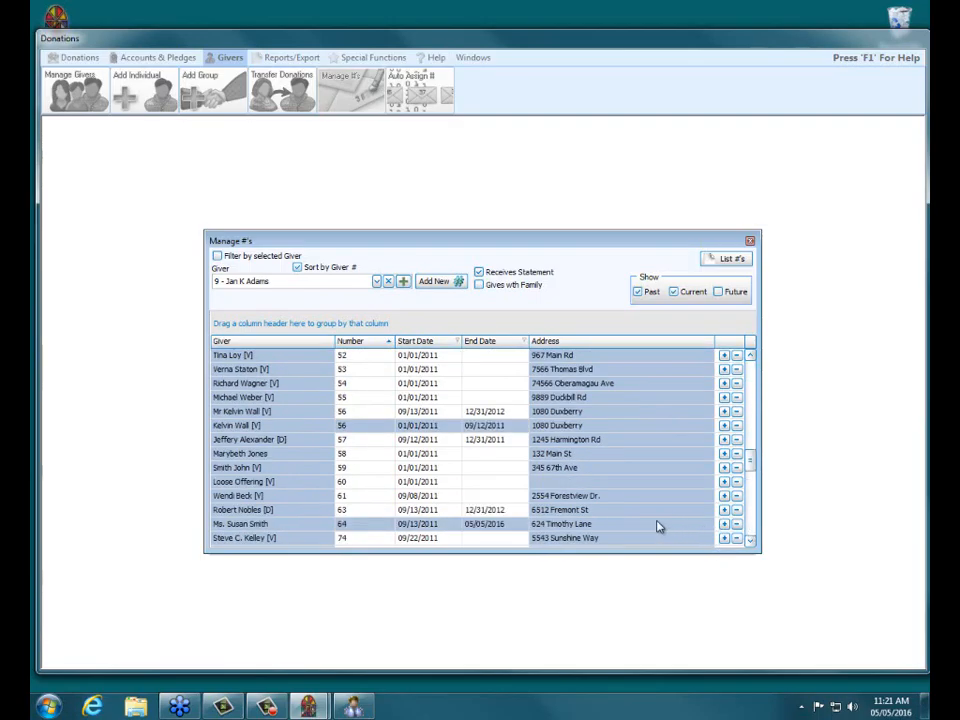
Select the member's individual number record and include future numbers so both records show.
click(250, 524)
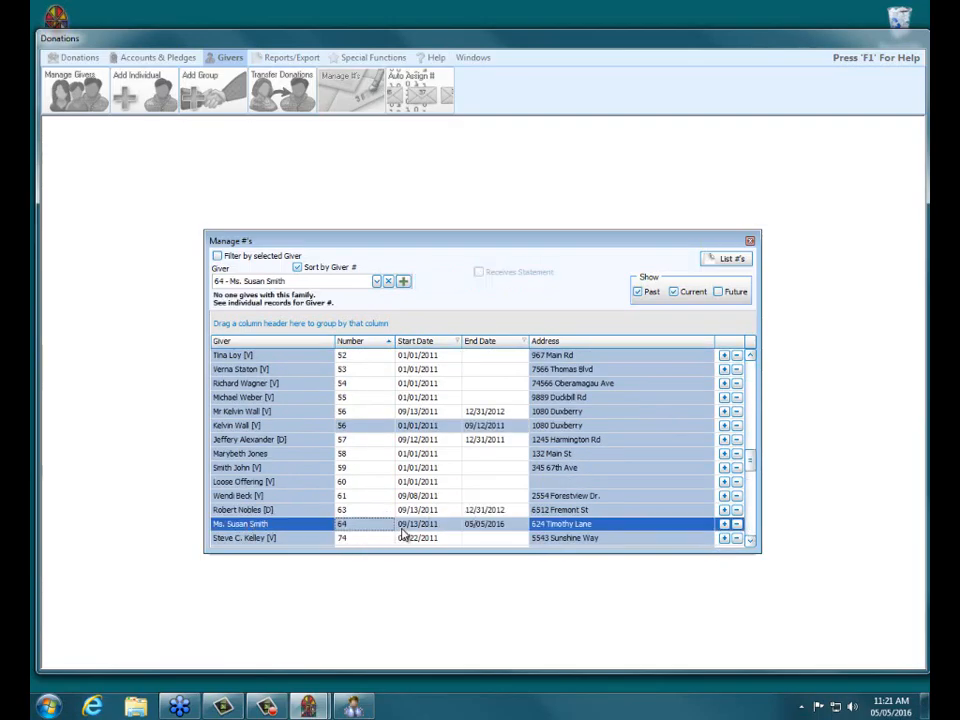
click(719, 292)
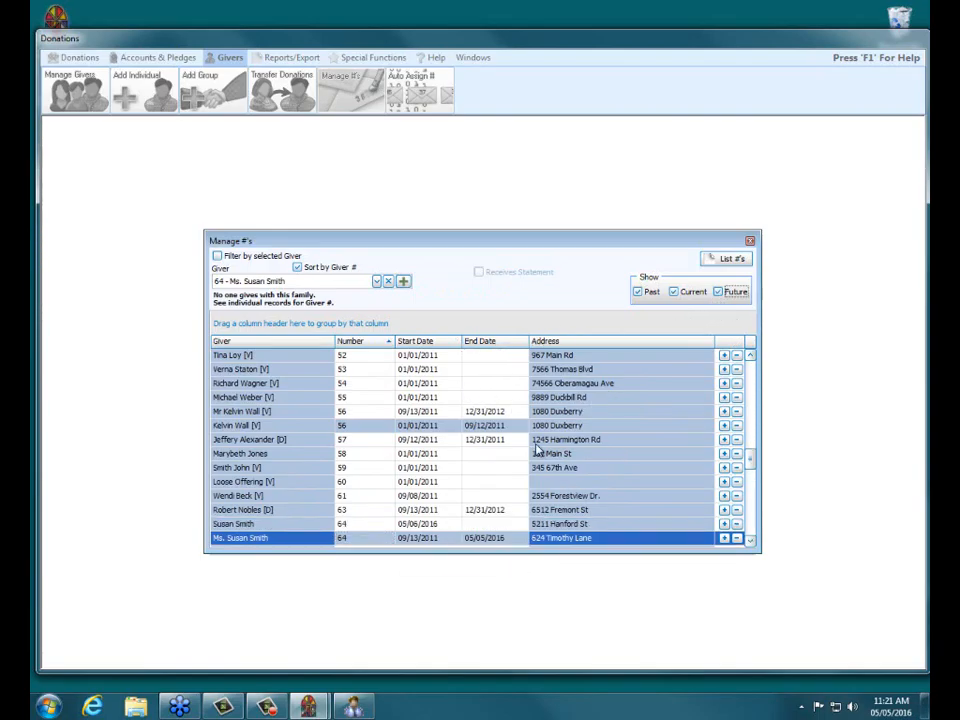
click(750, 540)
click(750, 540)
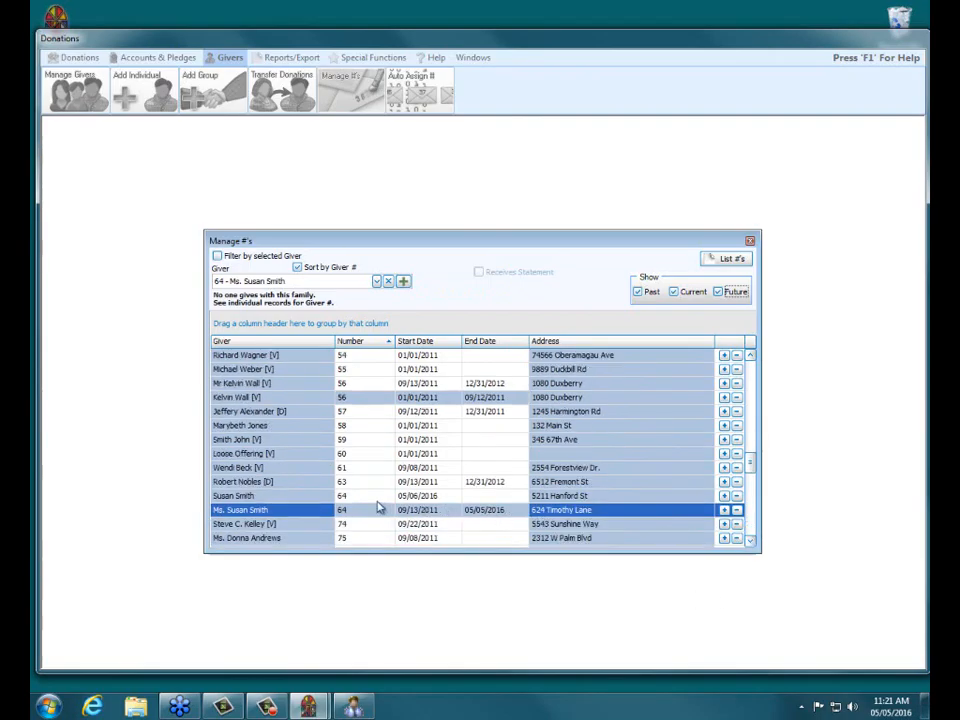
Set the end date of the first number record to 12/31/2015.
click(262, 496)
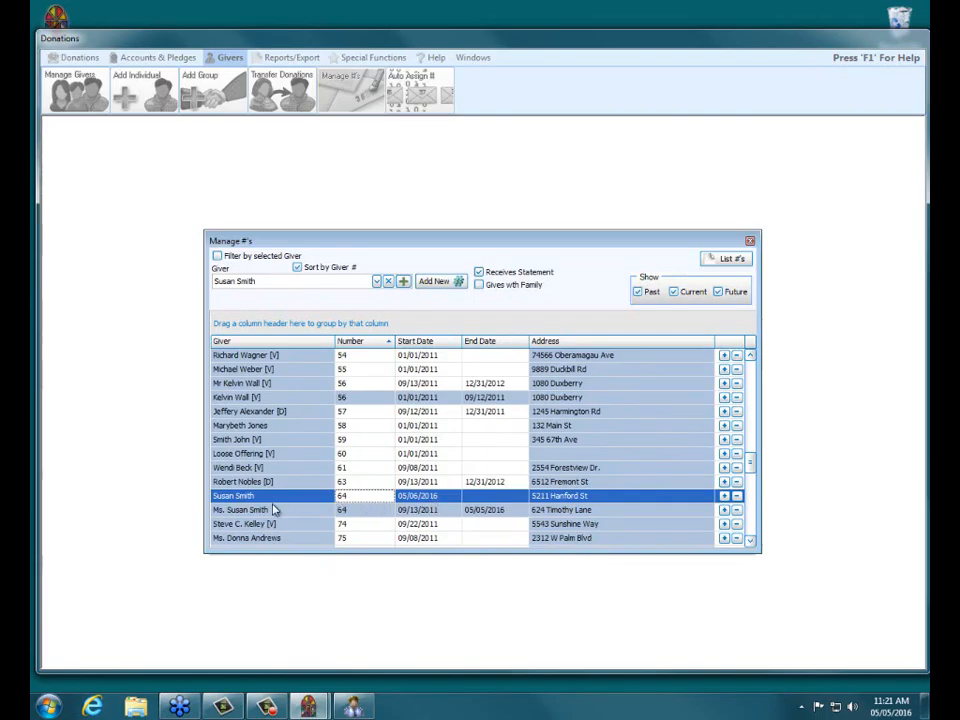
click(480, 510)
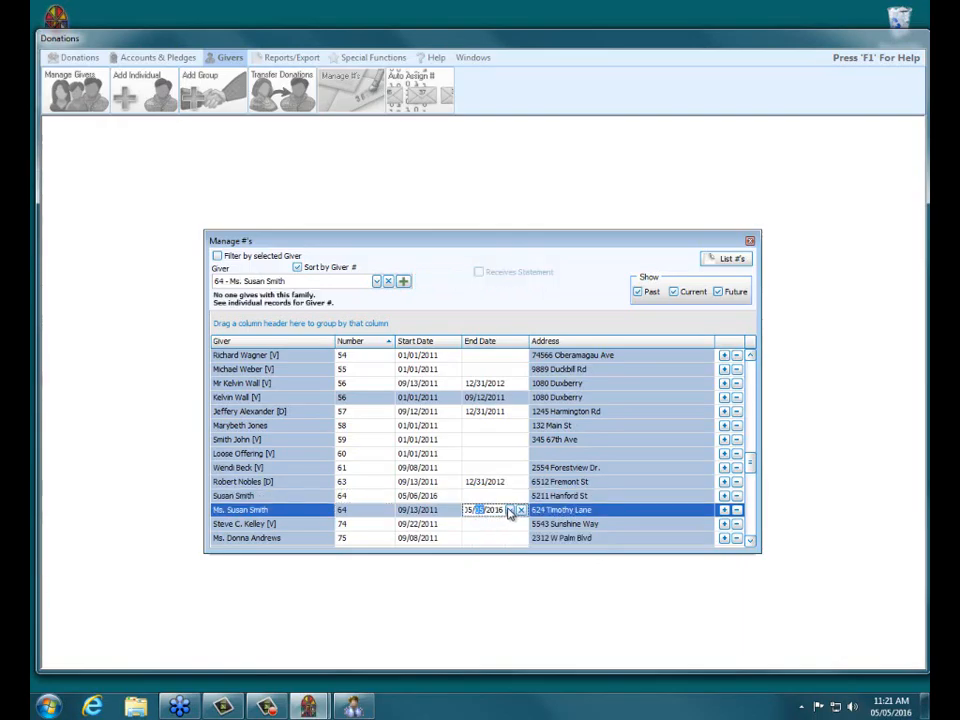
click(510, 510)
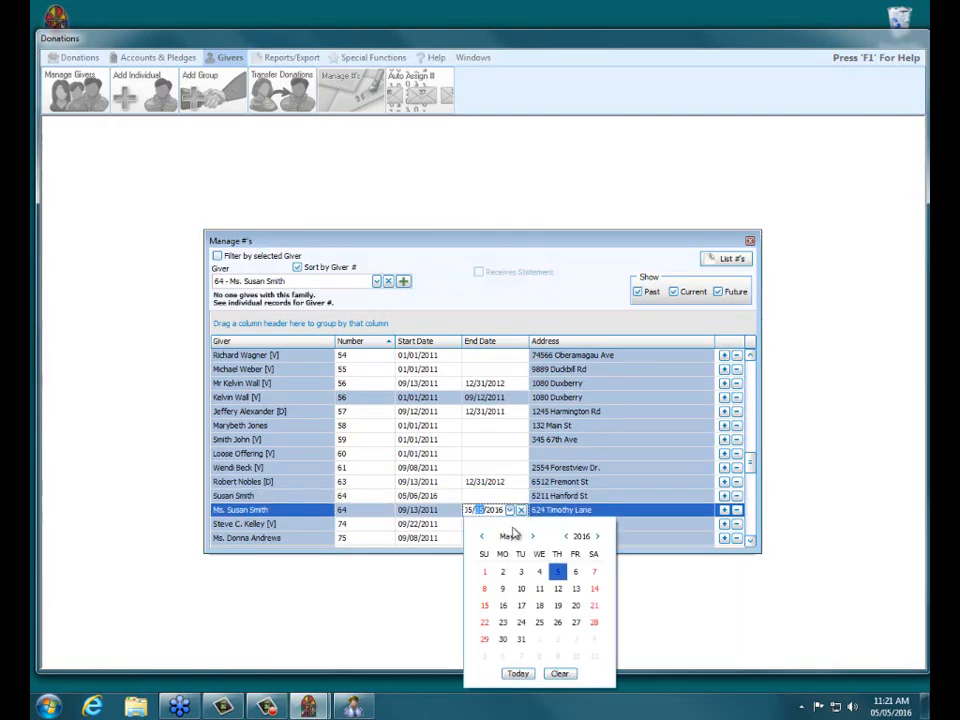
click(481, 536)
click(481, 536)
click(481, 536)
click(481, 536)
click(557, 575)
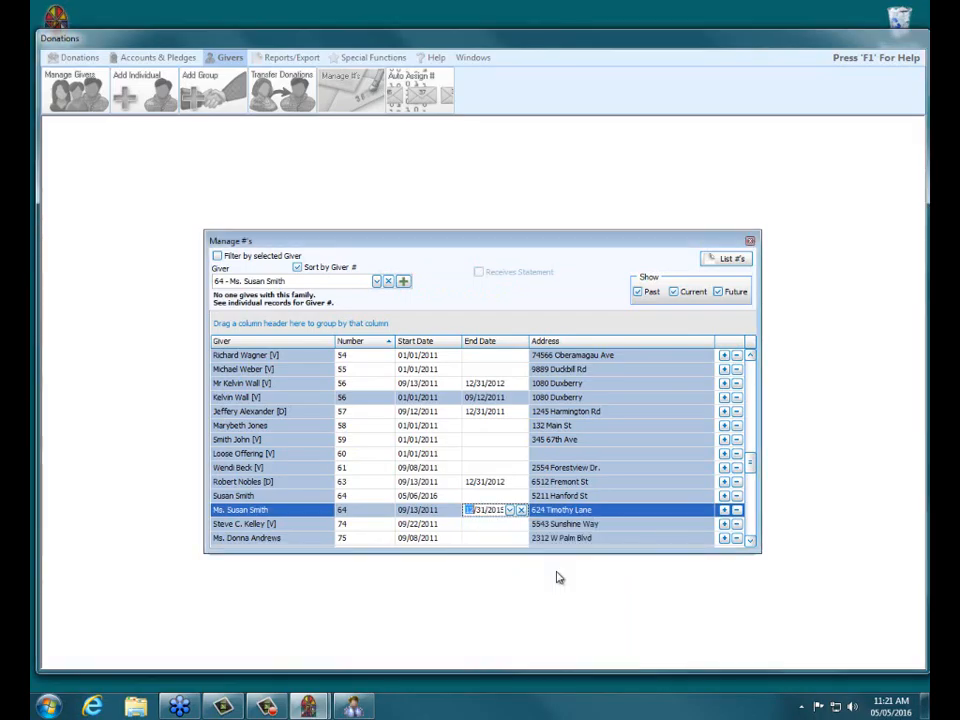
Set the other record's start date to 01/01/2016 and close Manage #'s.
click(425, 496)
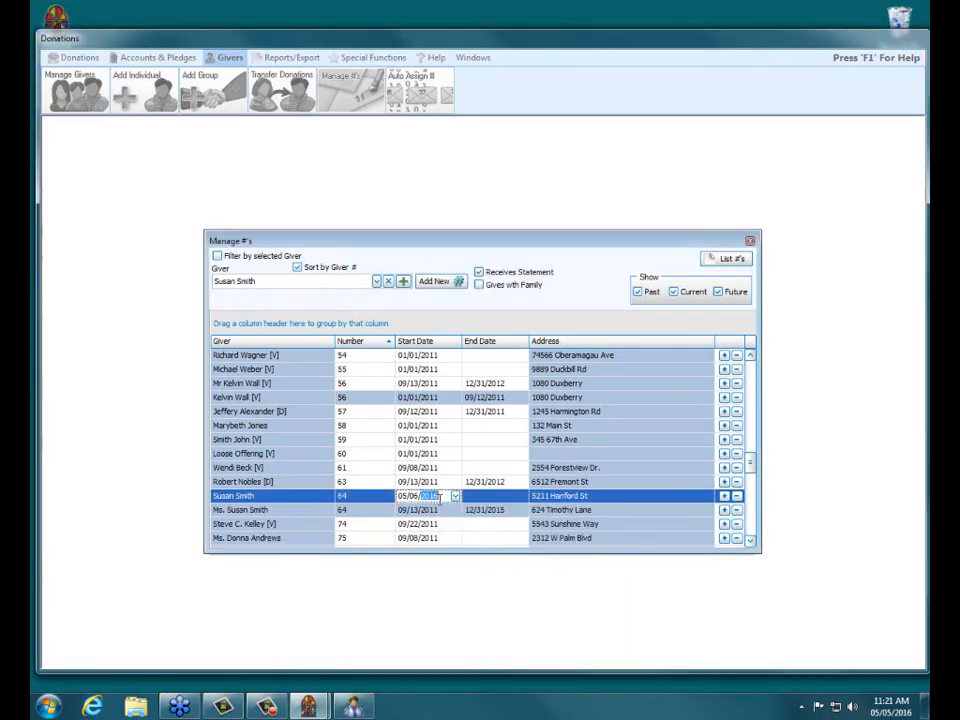
click(455, 496)
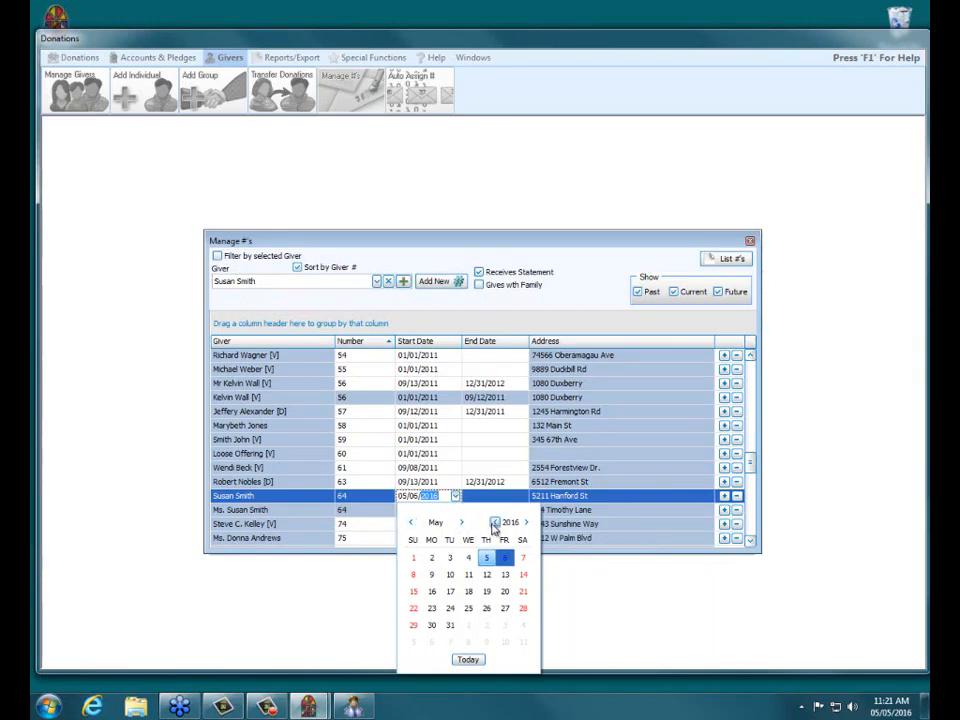
click(410, 522)
click(410, 522)
click(410, 522)
click(410, 522)
click(505, 558)
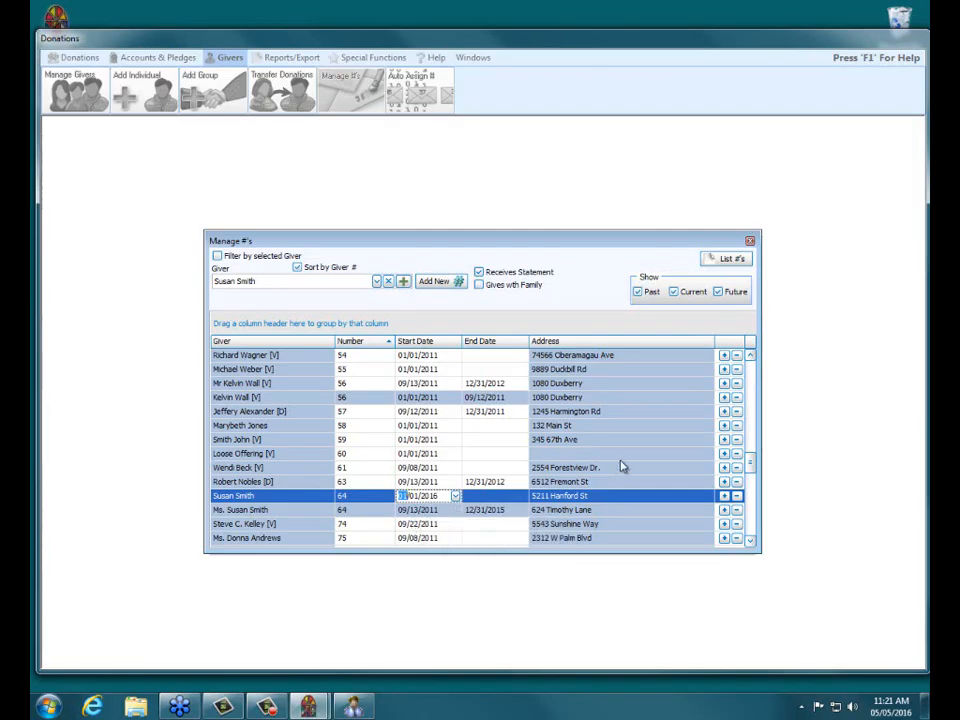
click(752, 241)
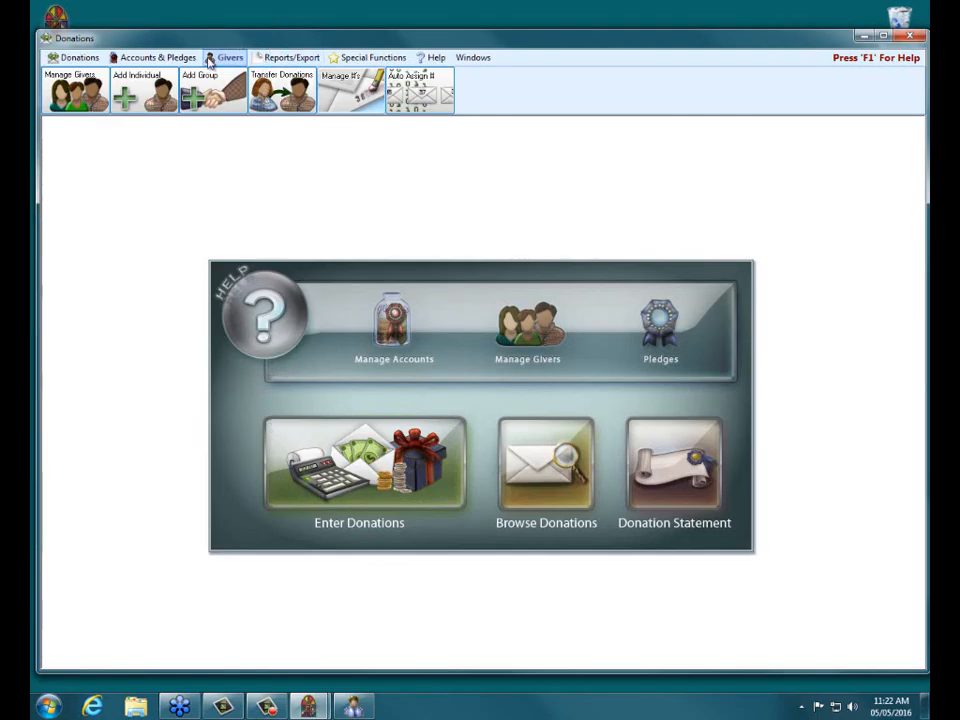
Launch Transfer Donations from the Givers ribbon.
click(287, 107)
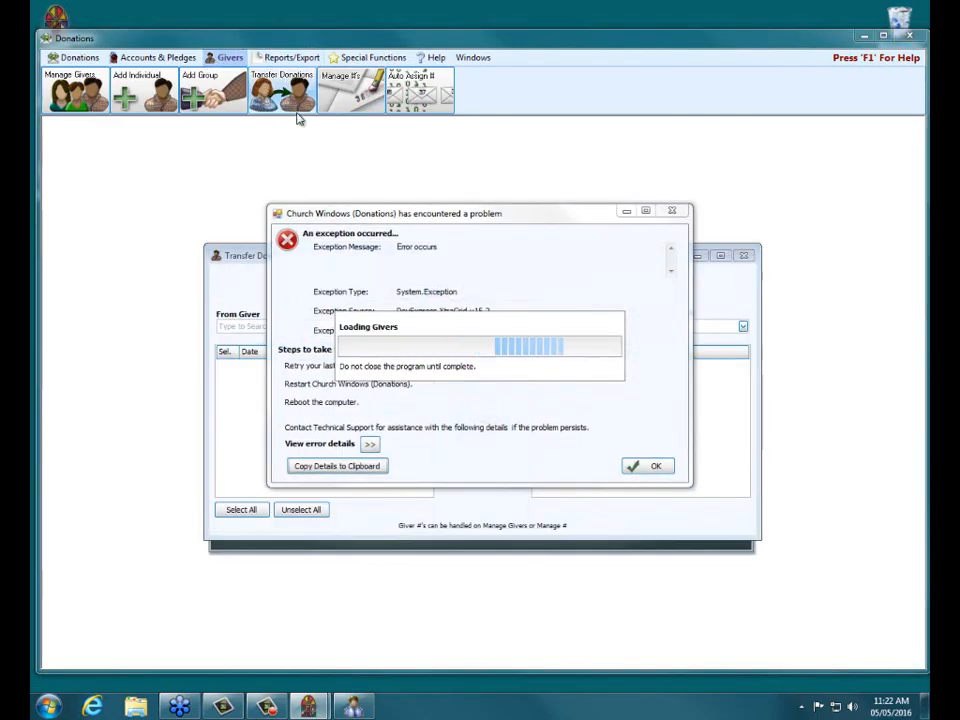
Dismiss the error, then pick the source giver and target giver from the surname search results.
click(673, 211)
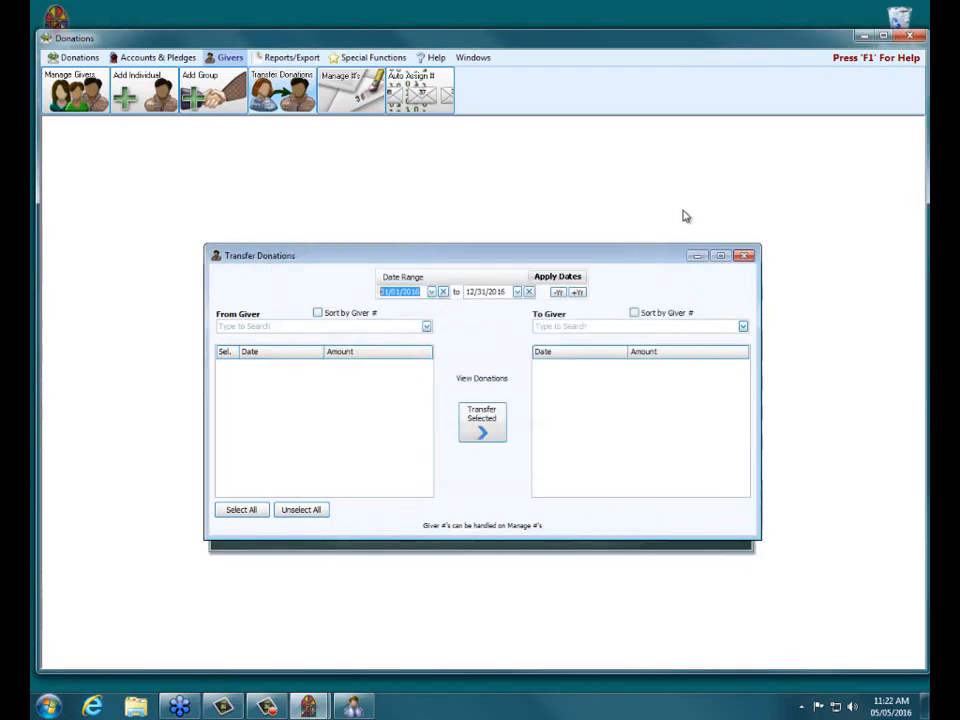
click(348, 325)
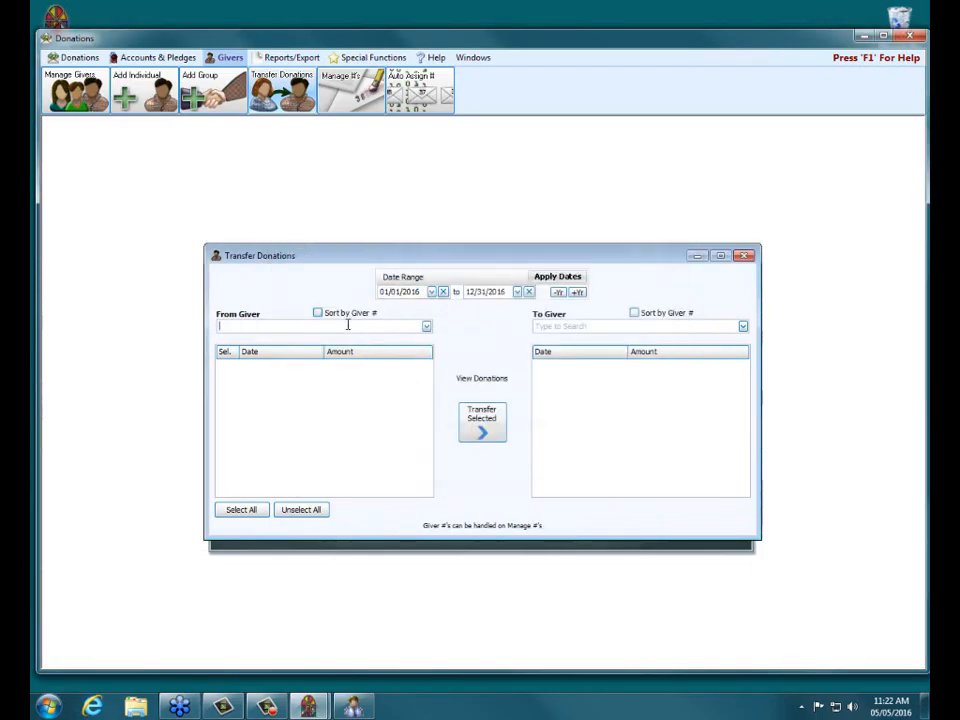
text(jones)
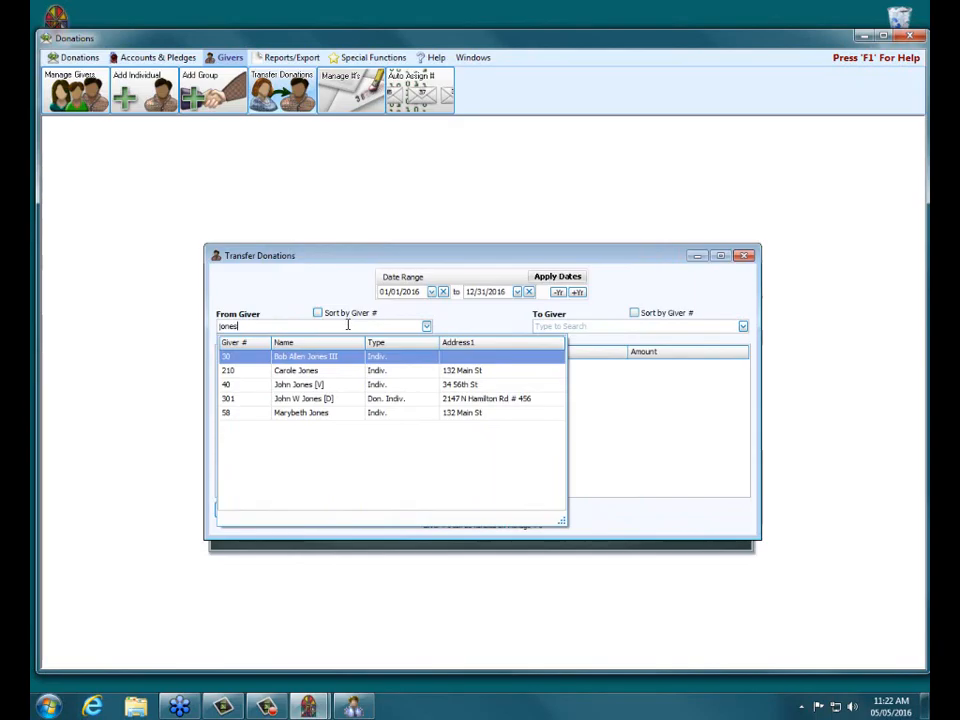
click(349, 358)
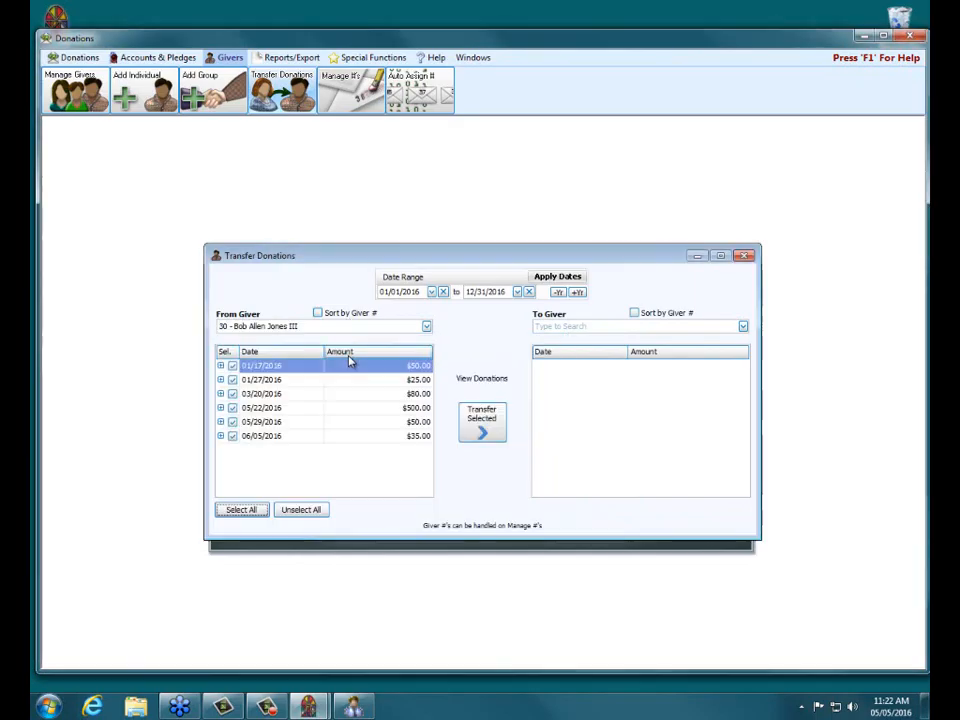
click(588, 329)
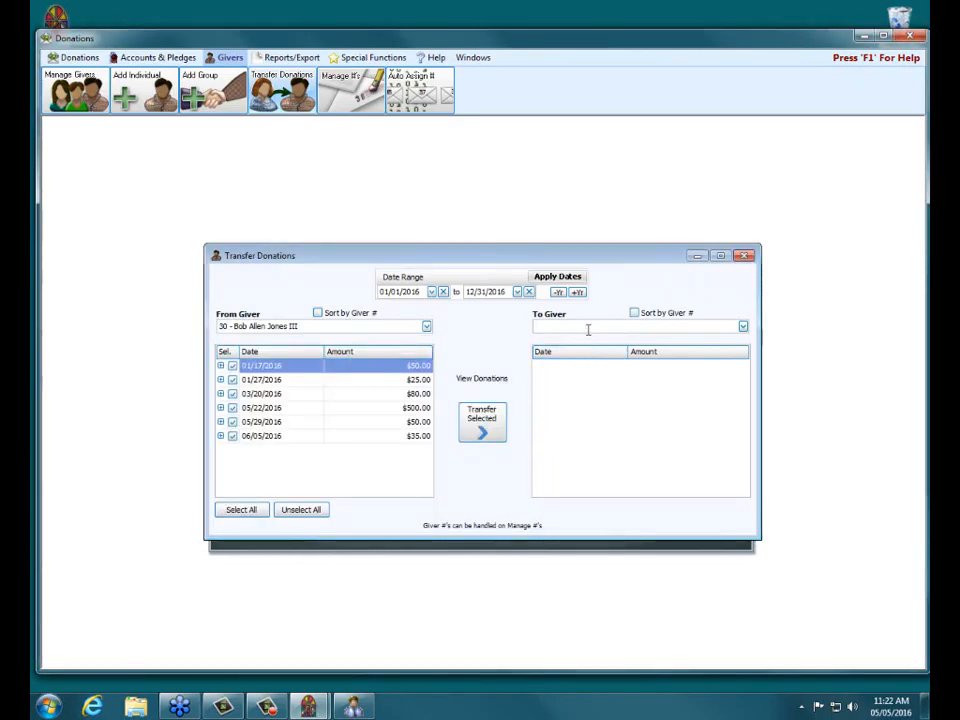
text(jones)
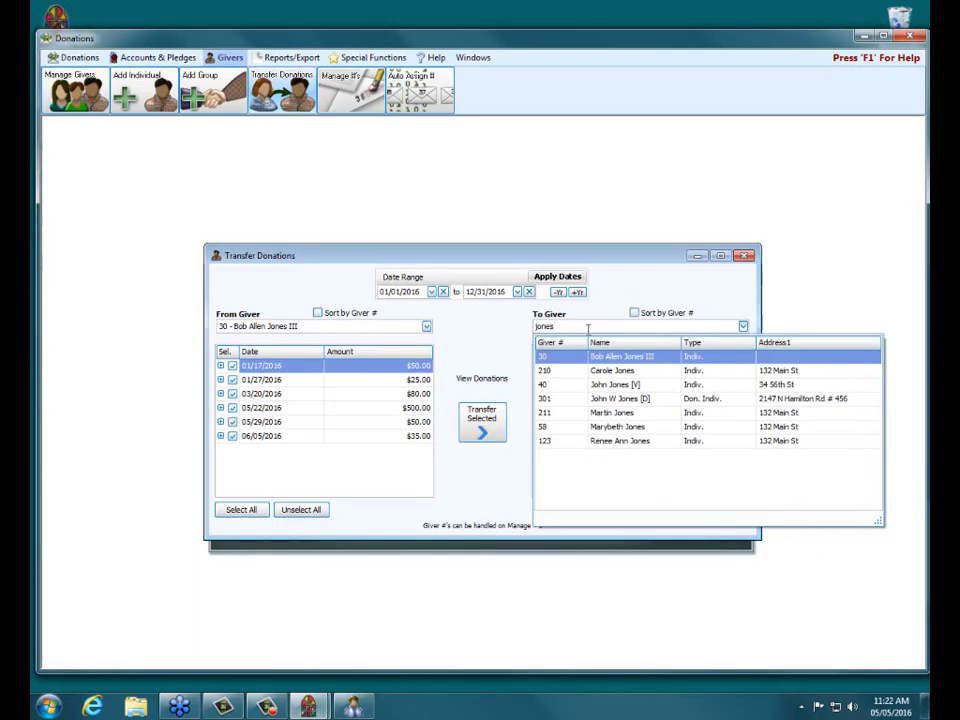
click(614, 443)
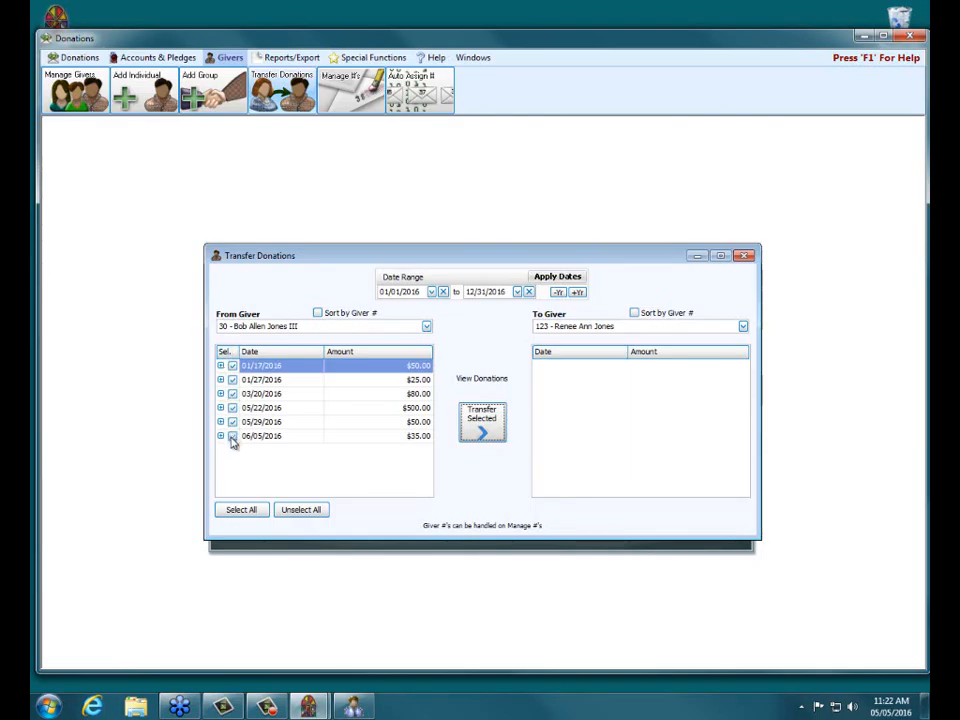
Unselect all donations, then check only the 01/17, 05/22 and 06/05/2016 donations.
click(292, 512)
click(232, 366)
click(232, 408)
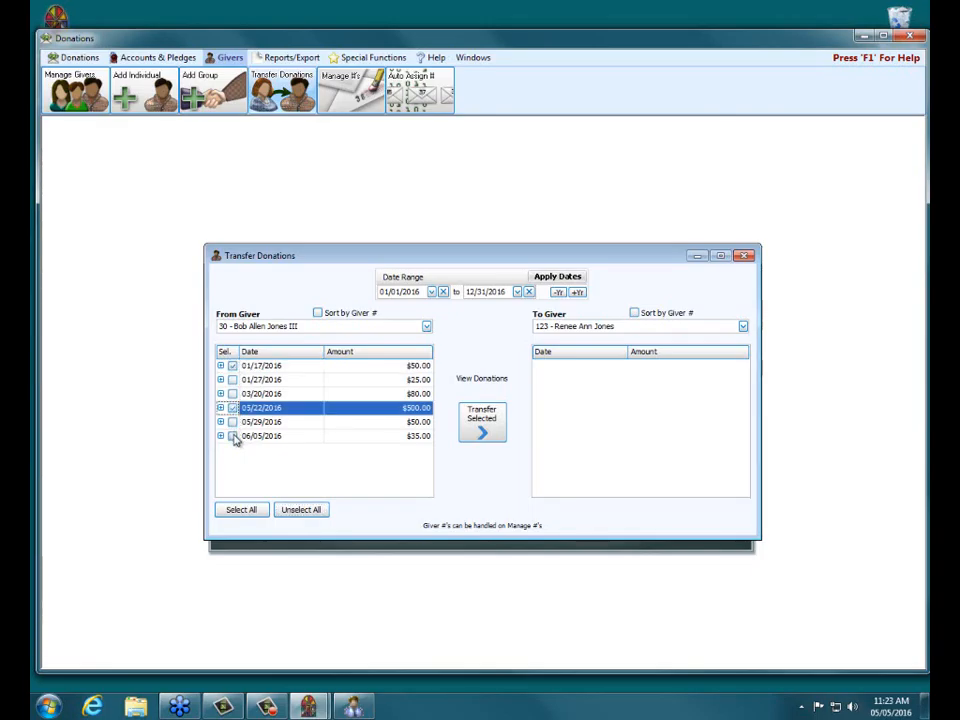
click(233, 437)
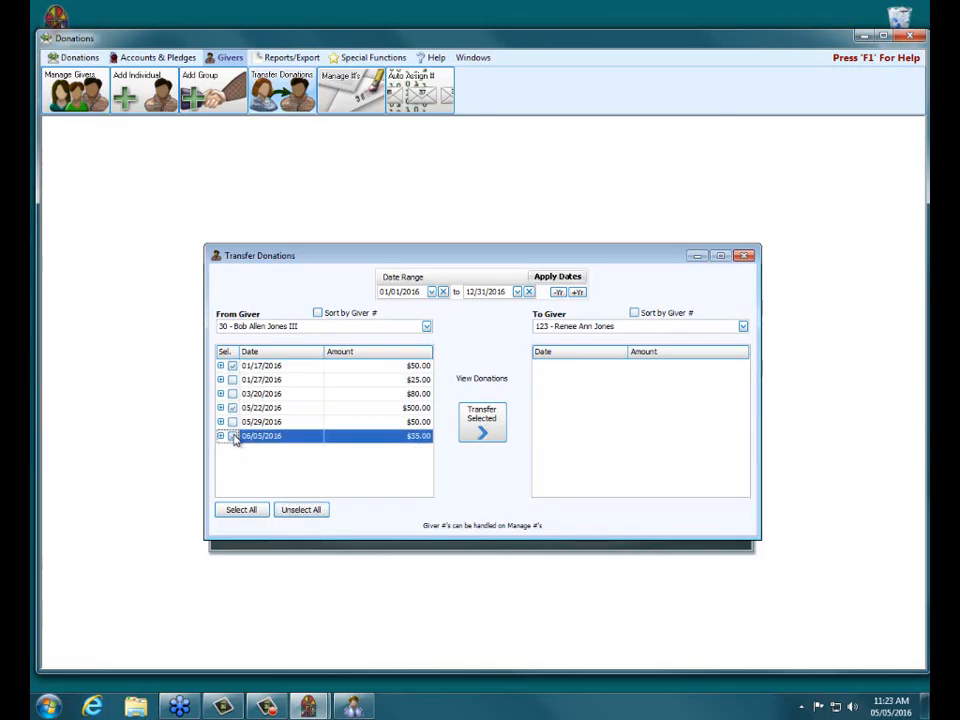
click(233, 437)
Transfer the three selected donations, confirm and acknowledge, then close the transfer window.
click(491, 422)
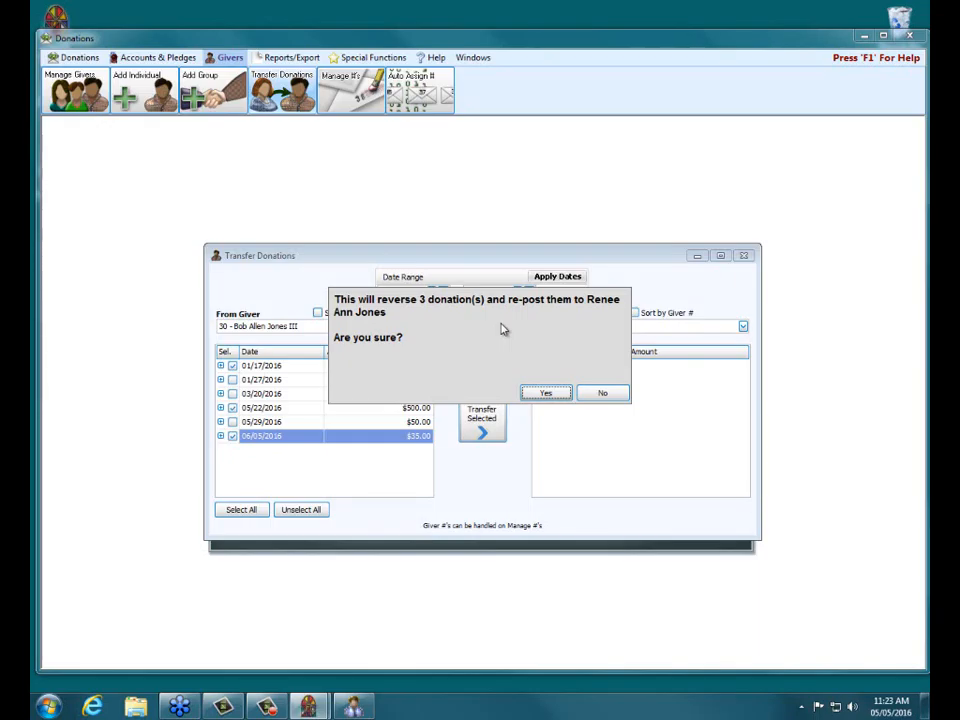
click(549, 392)
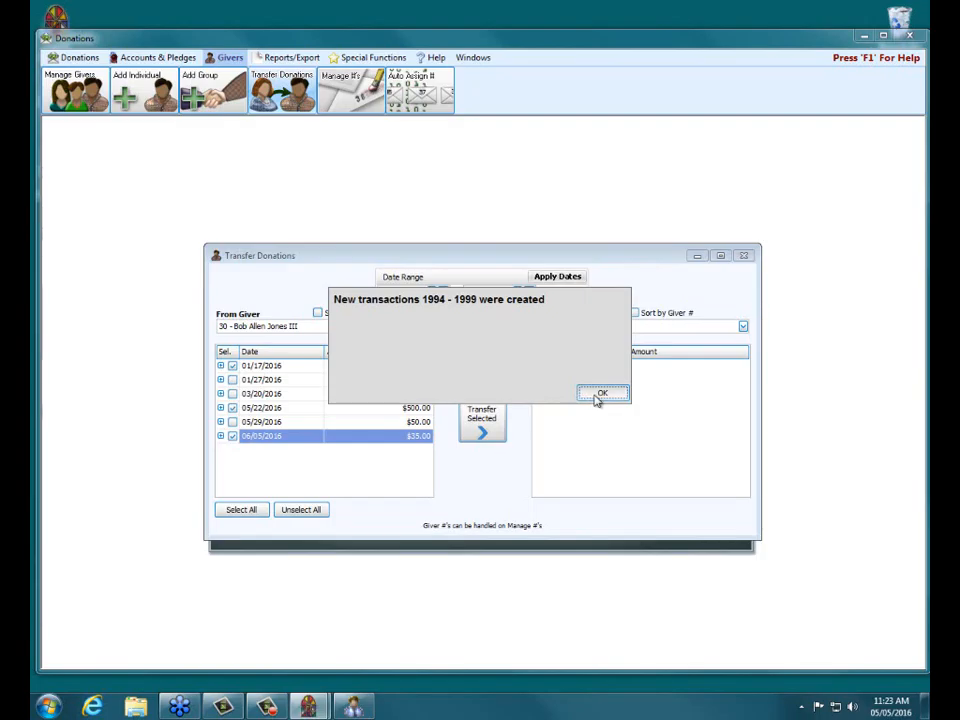
click(600, 393)
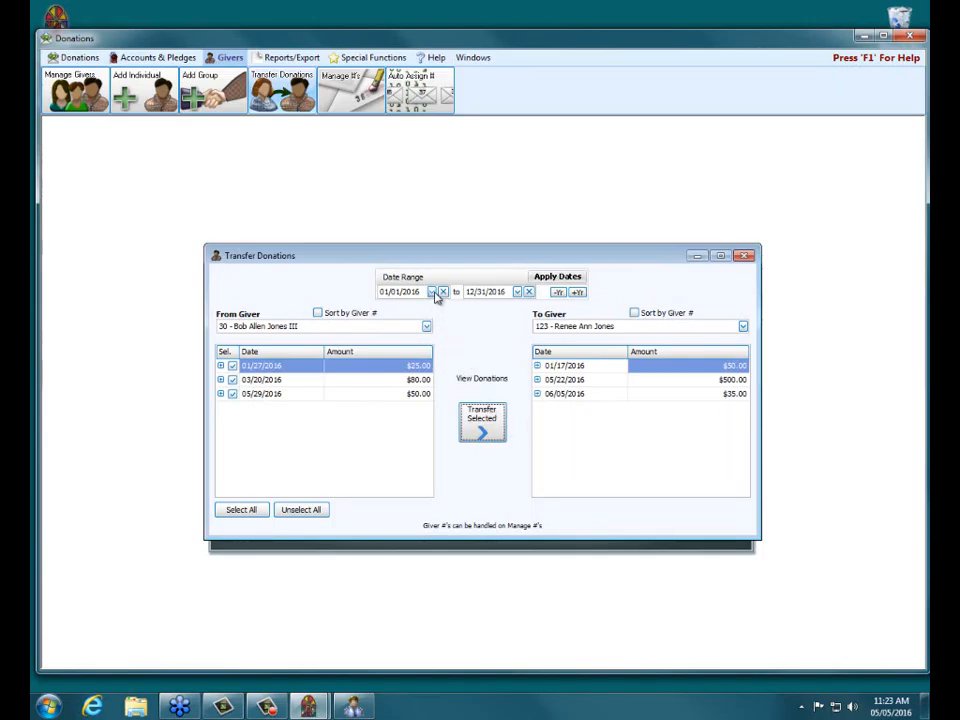
click(744, 256)
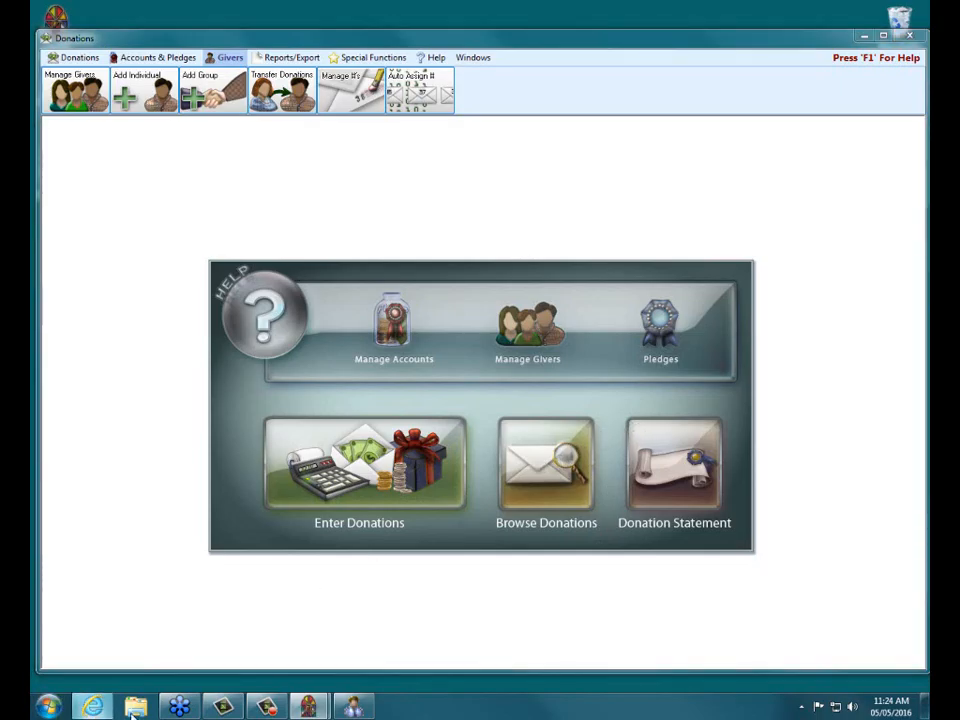
click(92, 706)
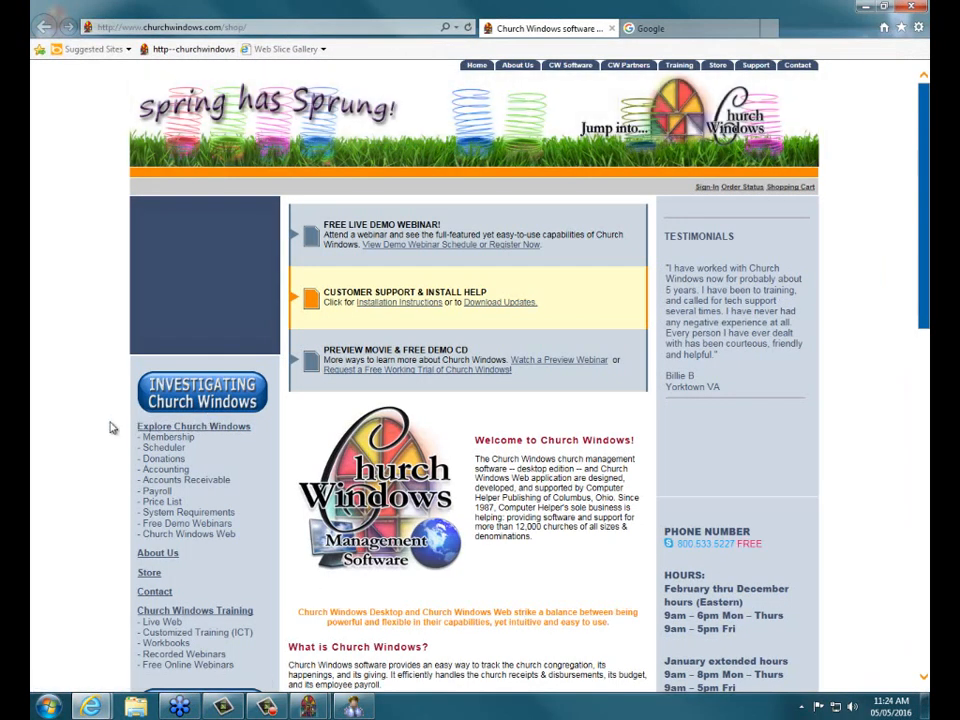
Search the Church Windows support blog for 'directory children', then close Internet Explorer and all tabs.
scroll(79, 437, down, 5)
click(196, 368)
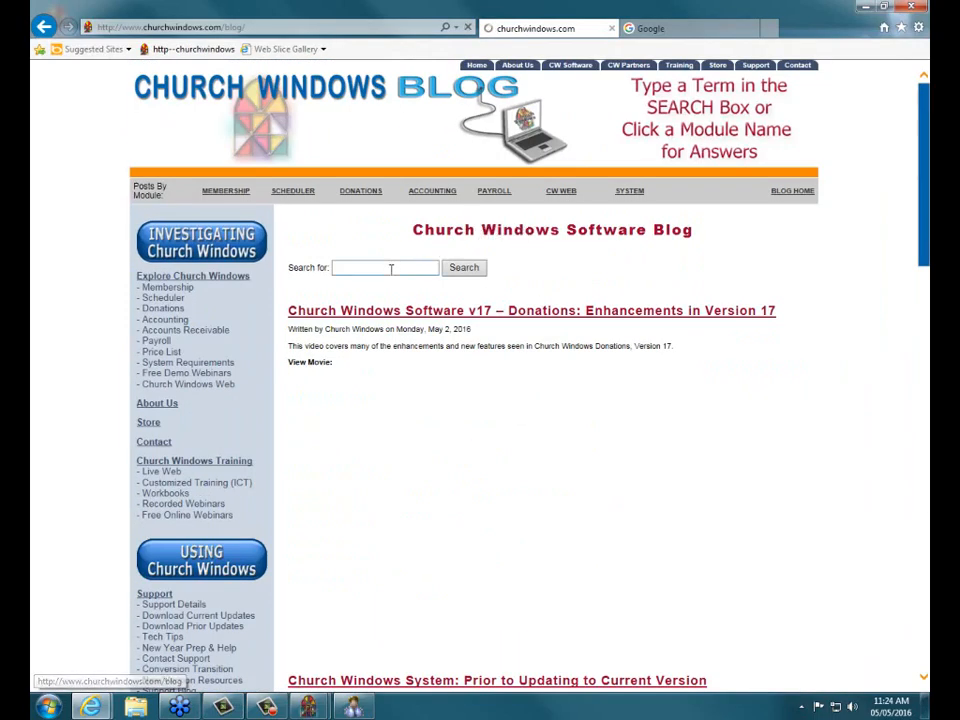
click(391, 268)
text(directory v17)
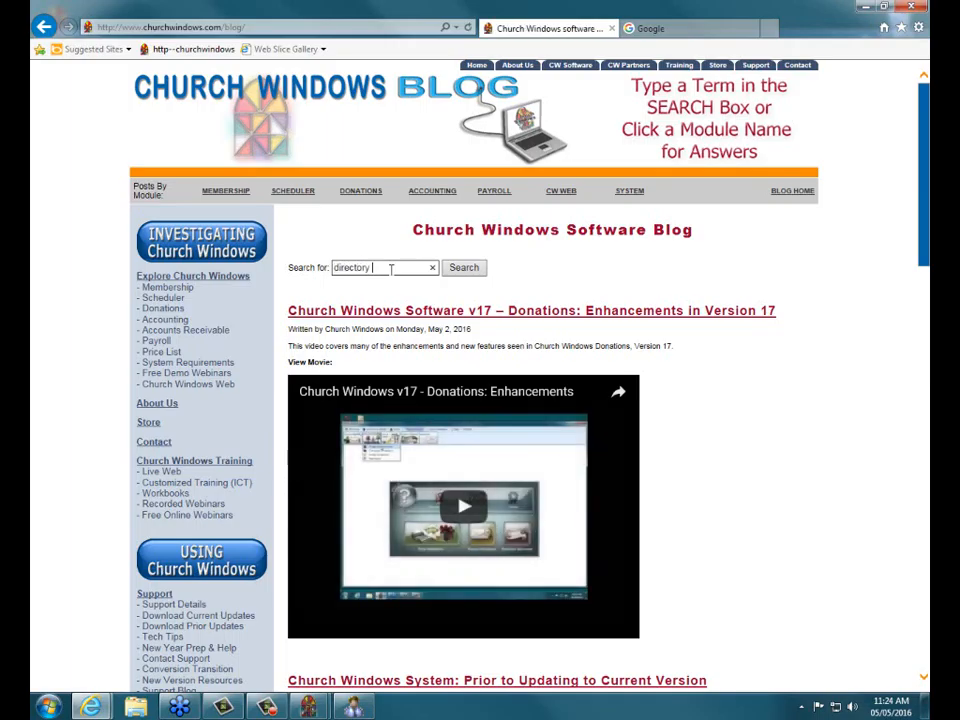
key(BackSpace)
key(BackSpace)
key(BackSpace)
text(children)
key(Return)
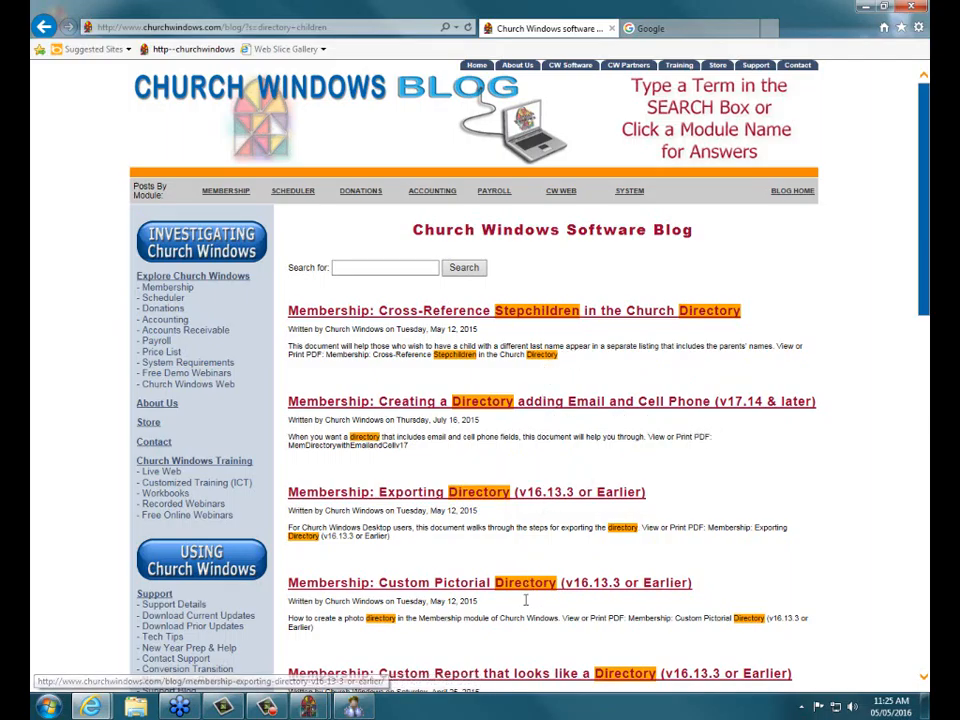
click(909, 8)
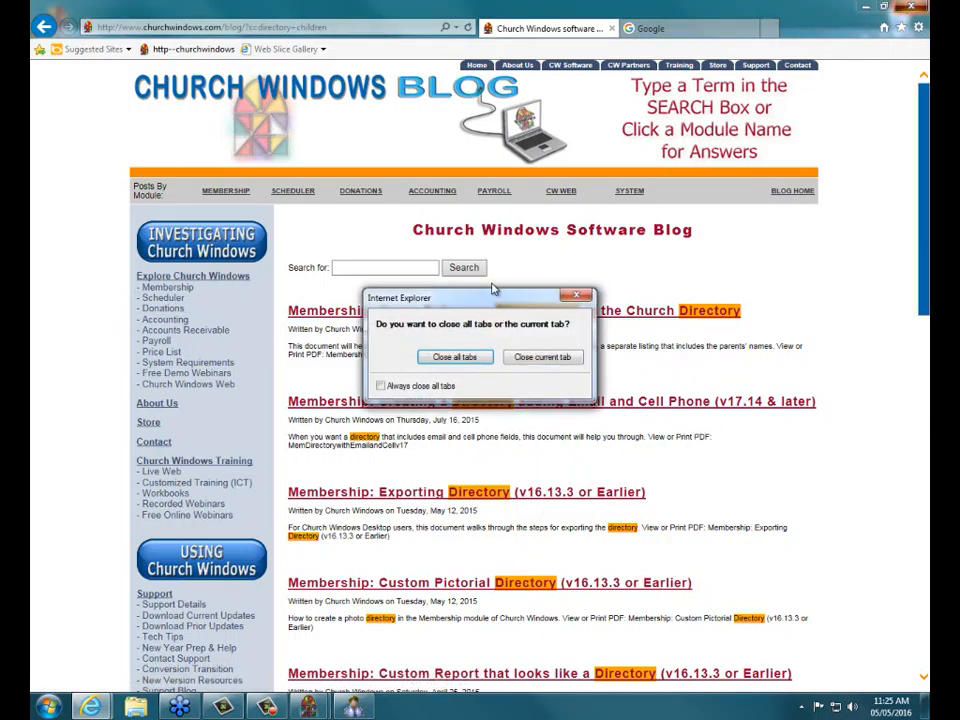
click(440, 357)
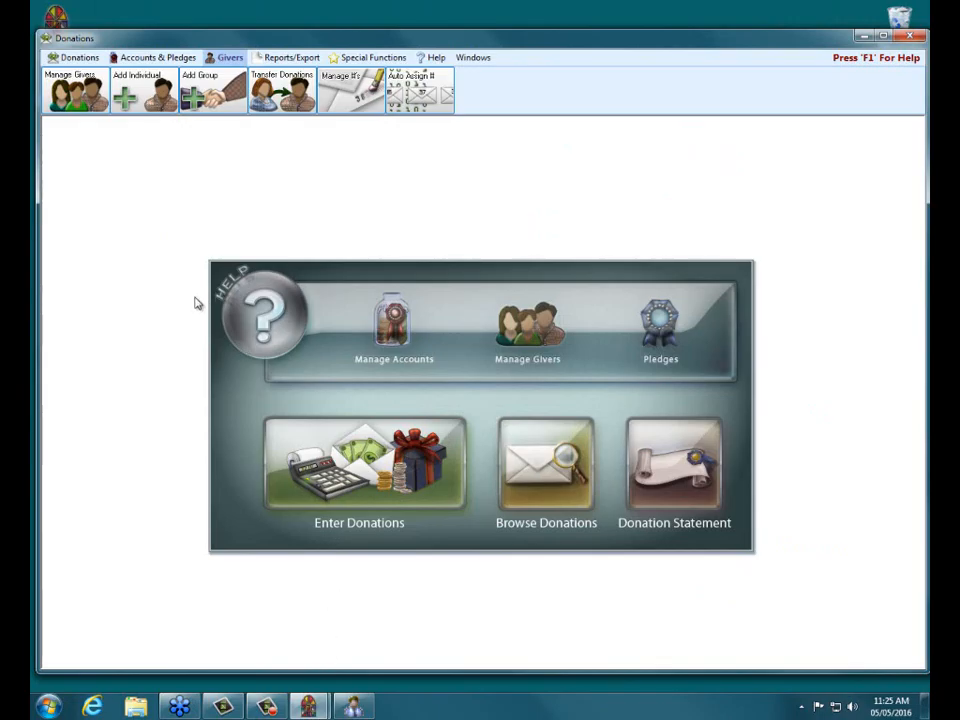
Bring Membership to the front and view the individual member's comments.
click(351, 707)
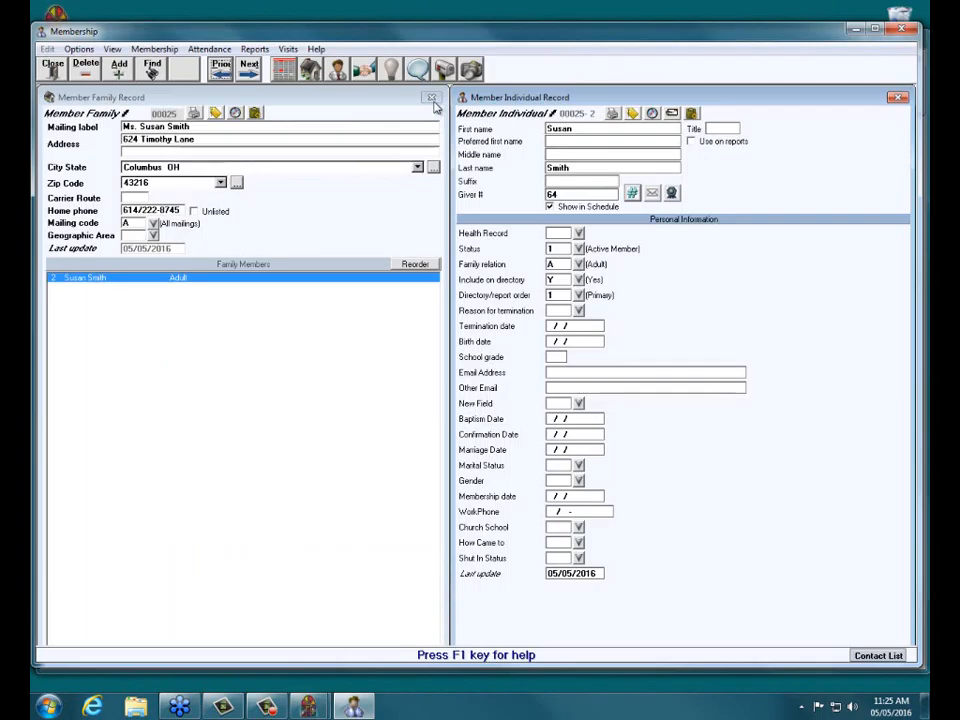
click(353, 97)
click(878, 133)
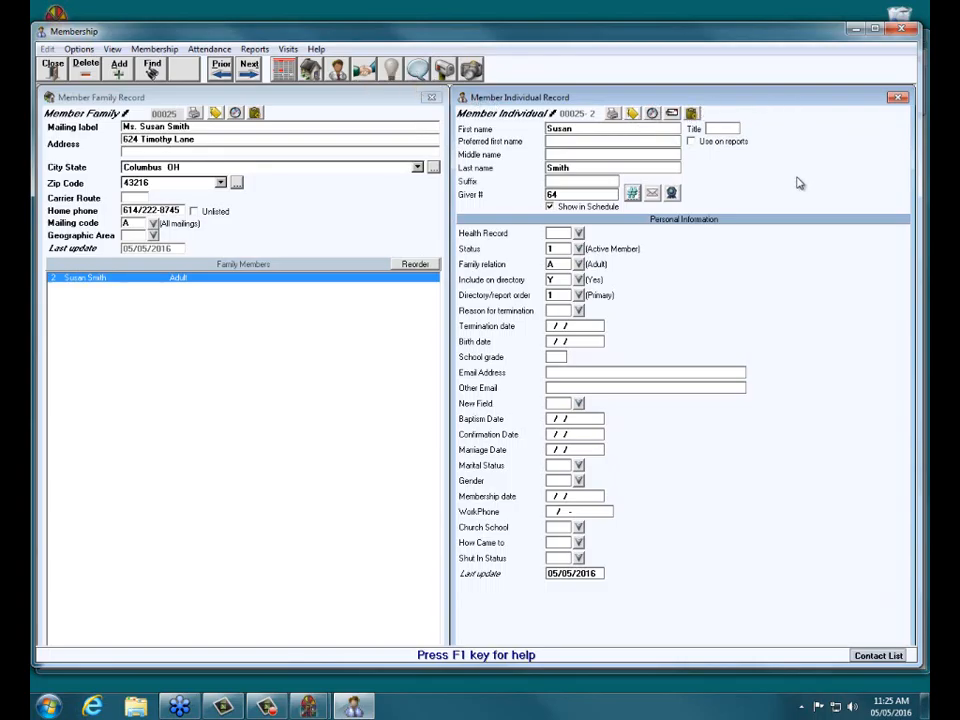
click(416, 69)
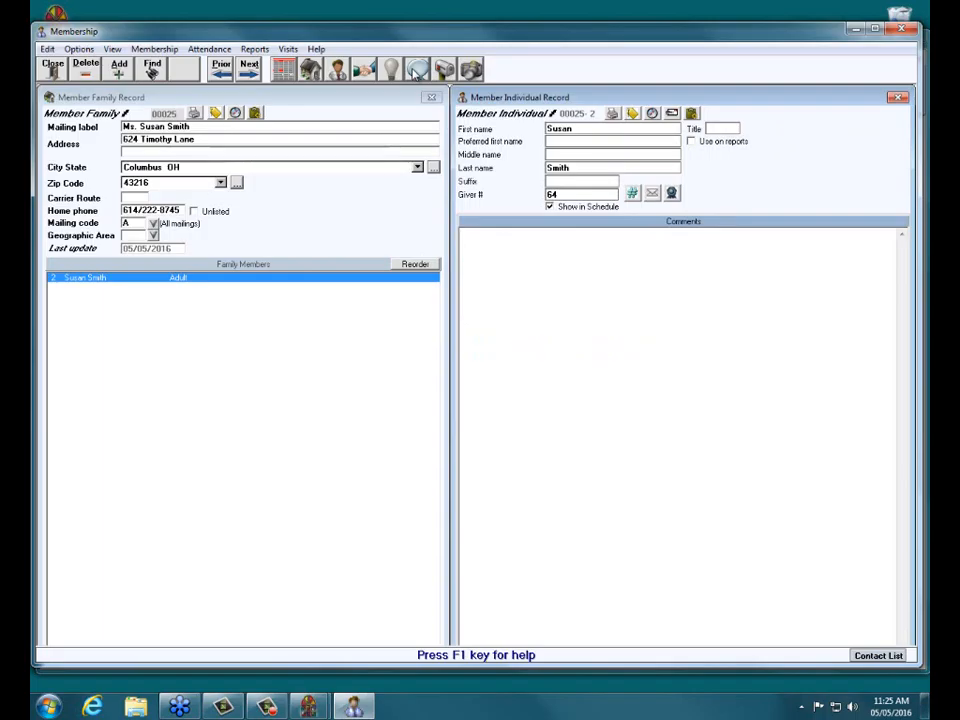
View the family comments, then return to Family Members and Personal Information.
click(298, 105)
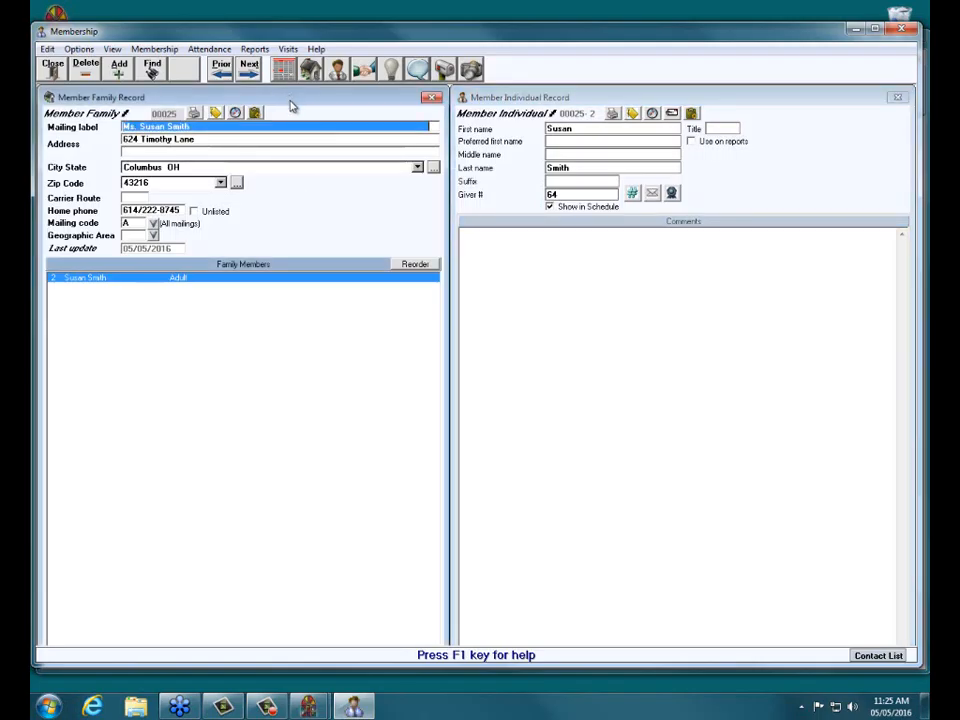
click(417, 69)
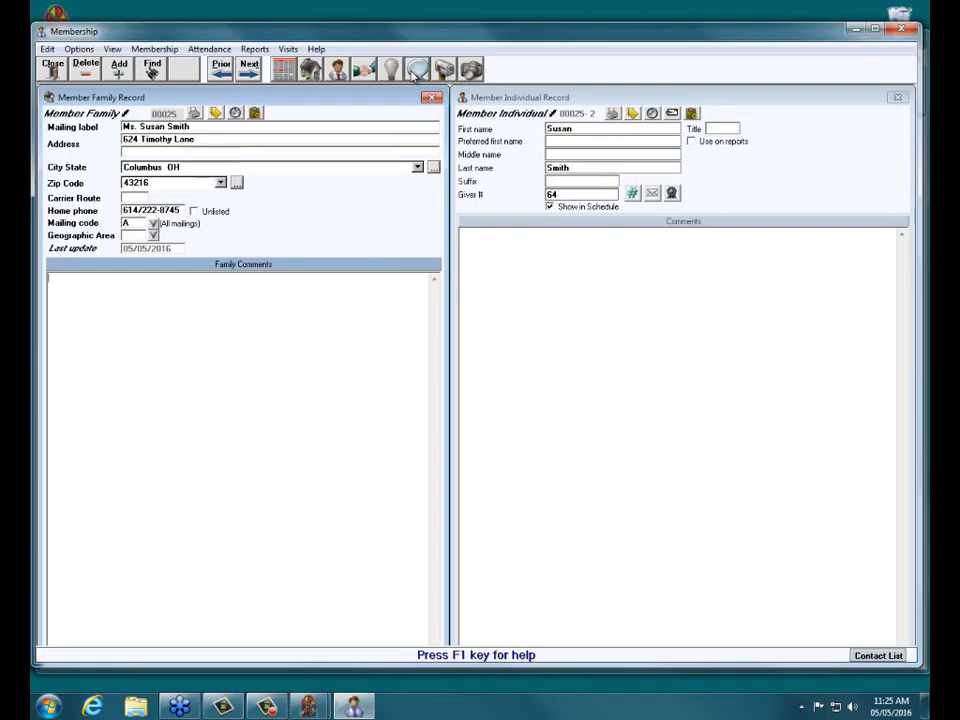
click(311, 72)
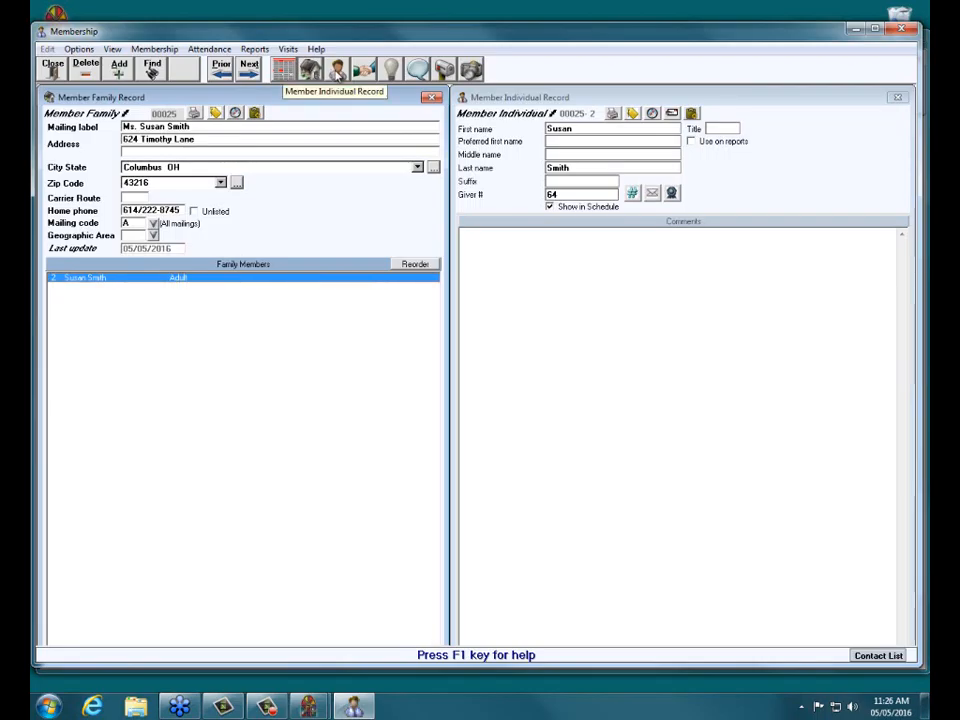
click(339, 73)
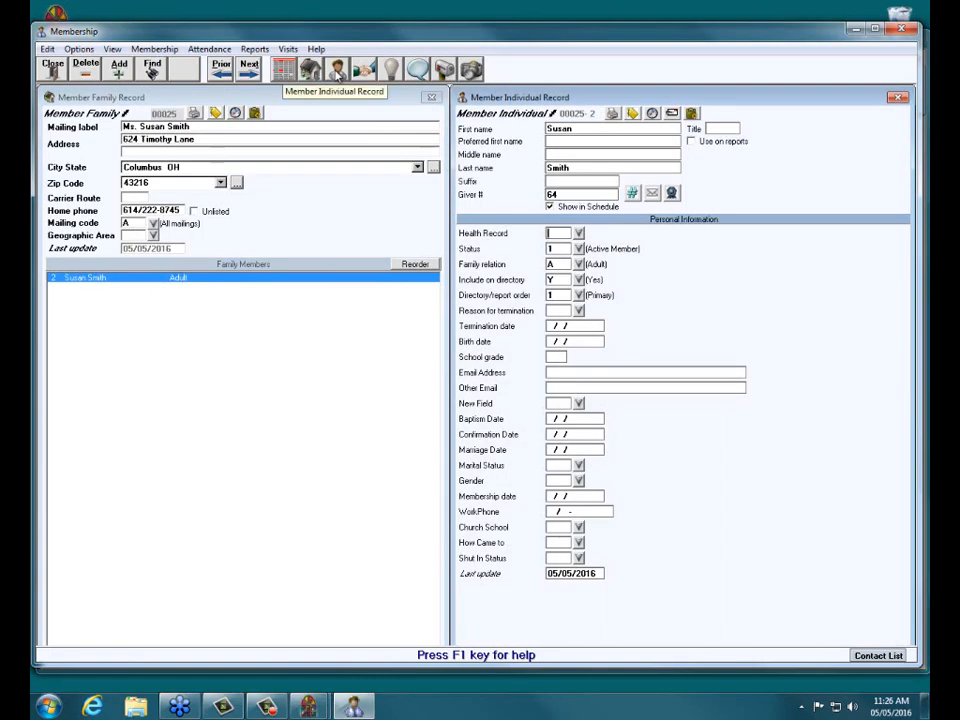
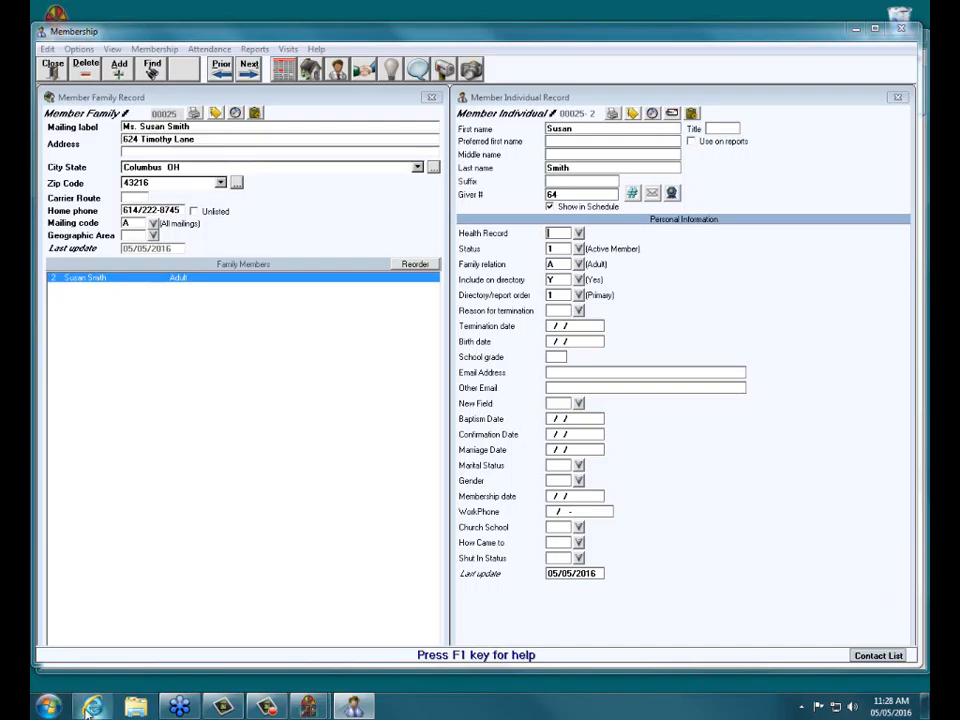
Open the Church Windows website in Internet Explorer from the taskbar.
click(91, 707)
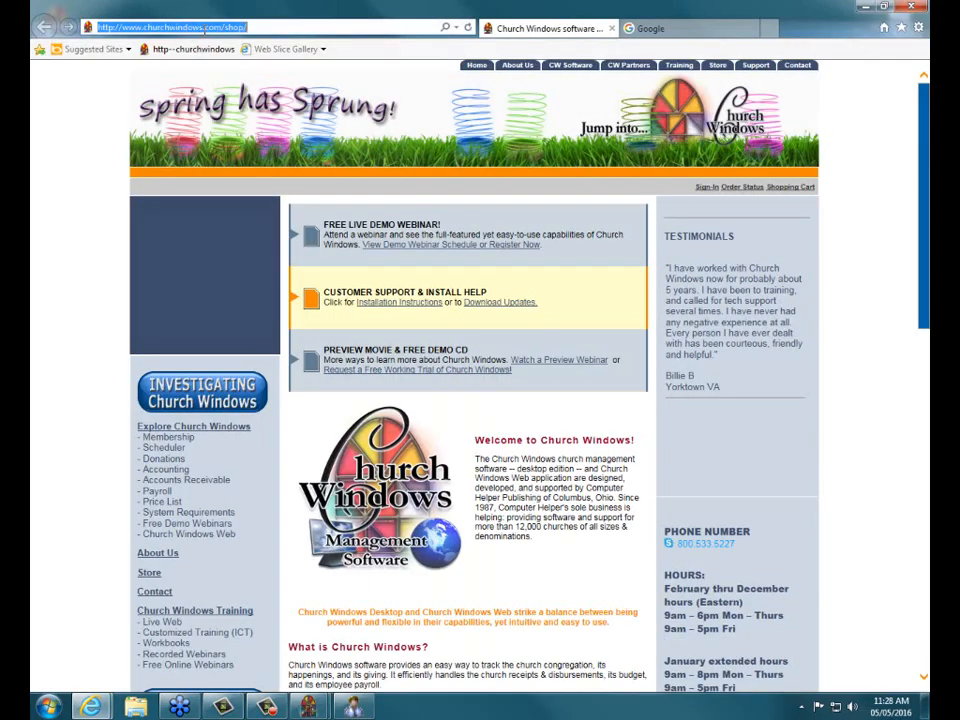
Go to YouTube and search for 'church windows'.
click(204, 28)
text(youtube)
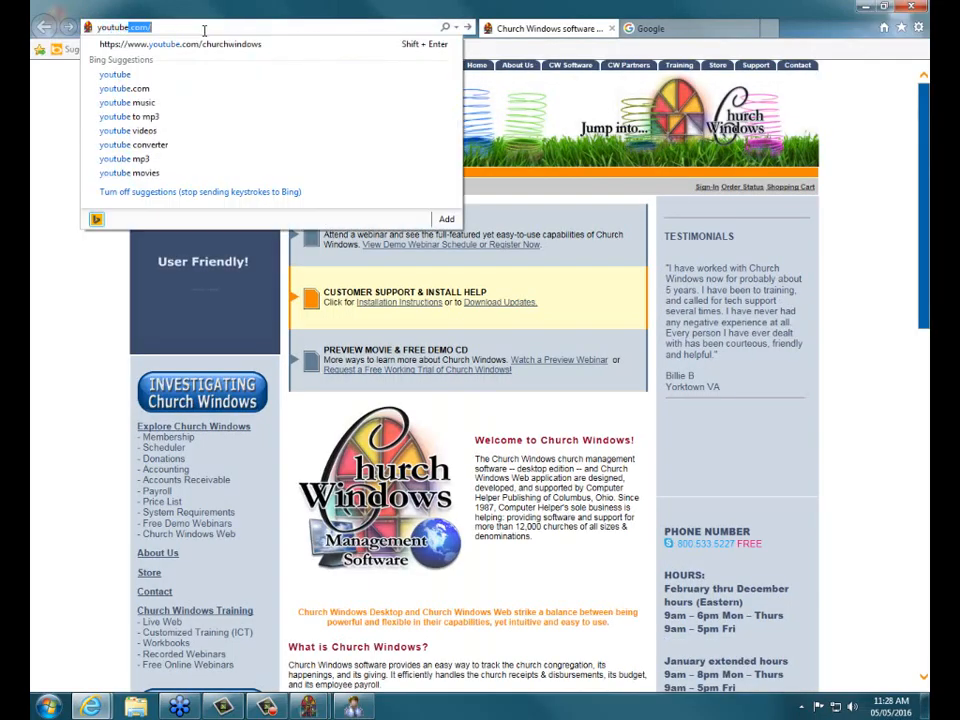
key(Return)
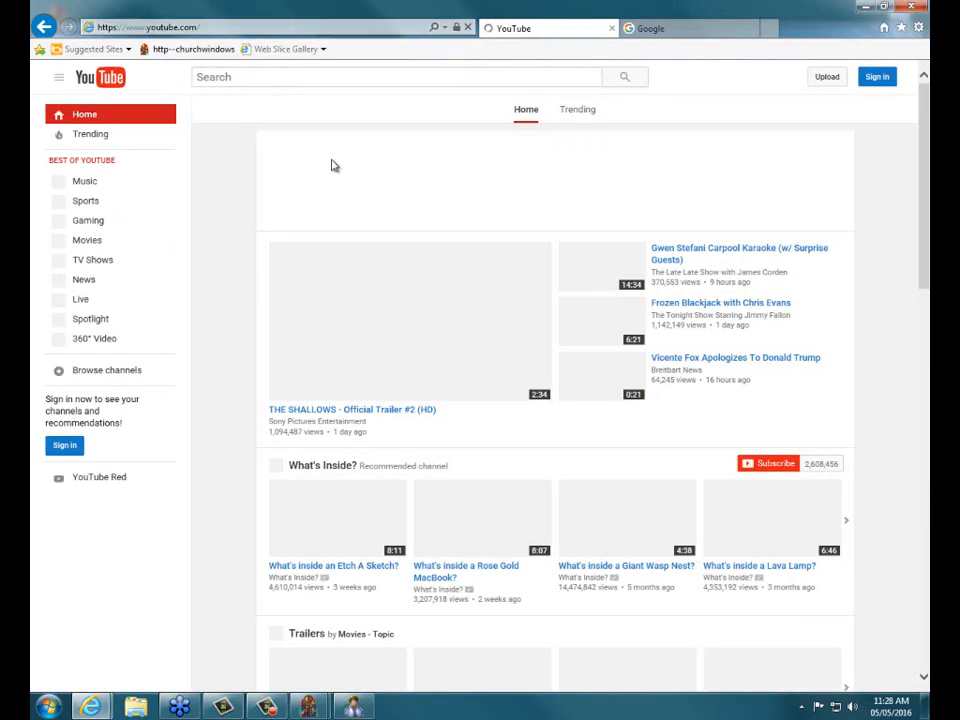
click(269, 77)
text(chi)
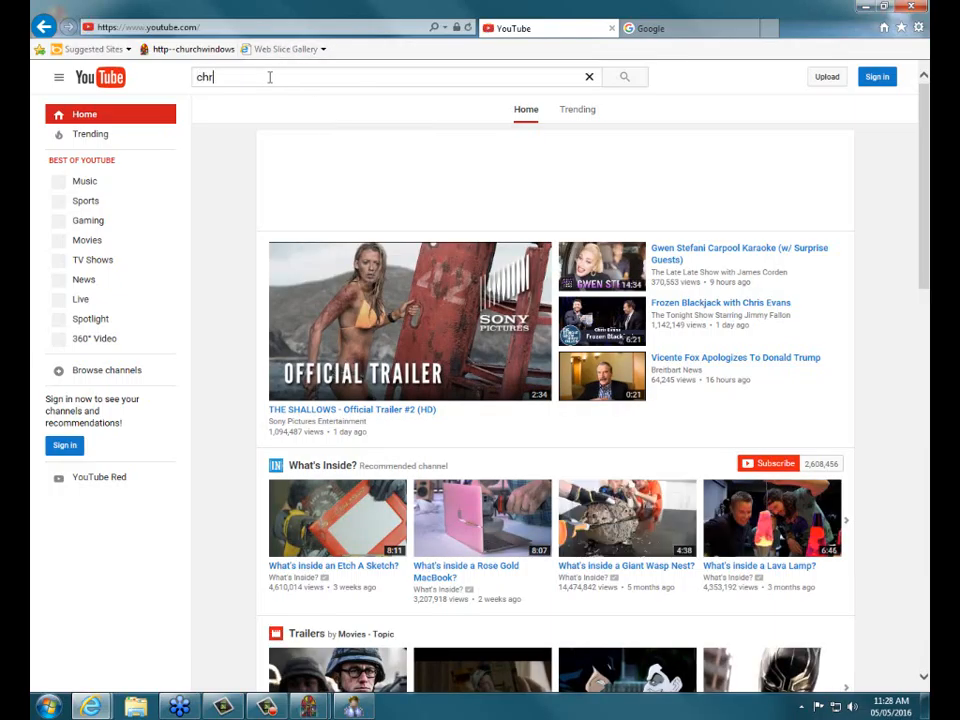
key(BackSpace)
text(u)
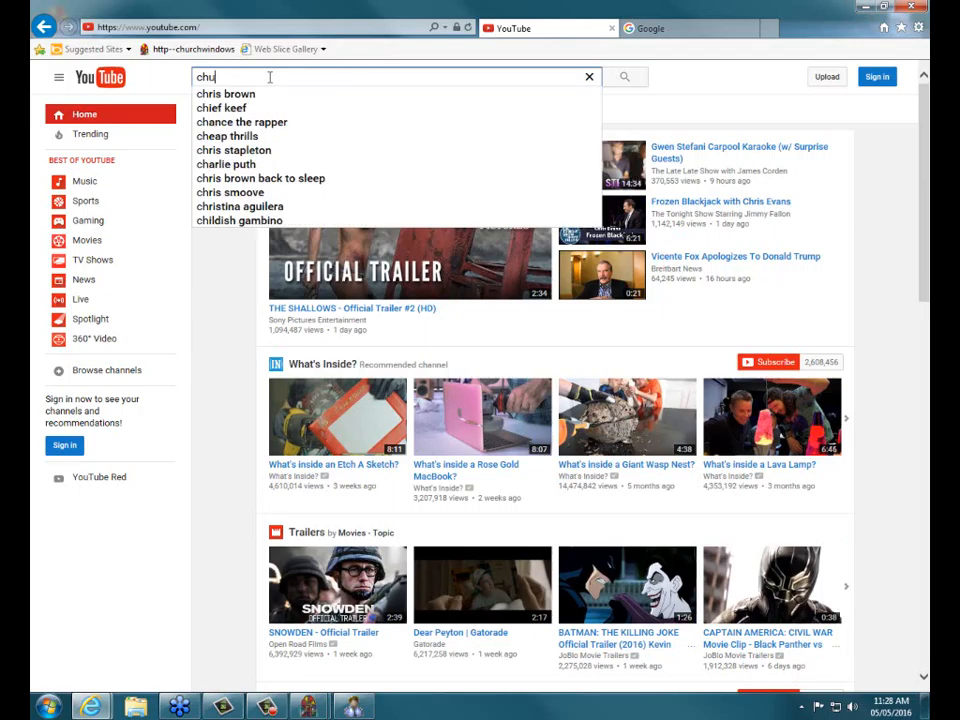
text(rch windows)
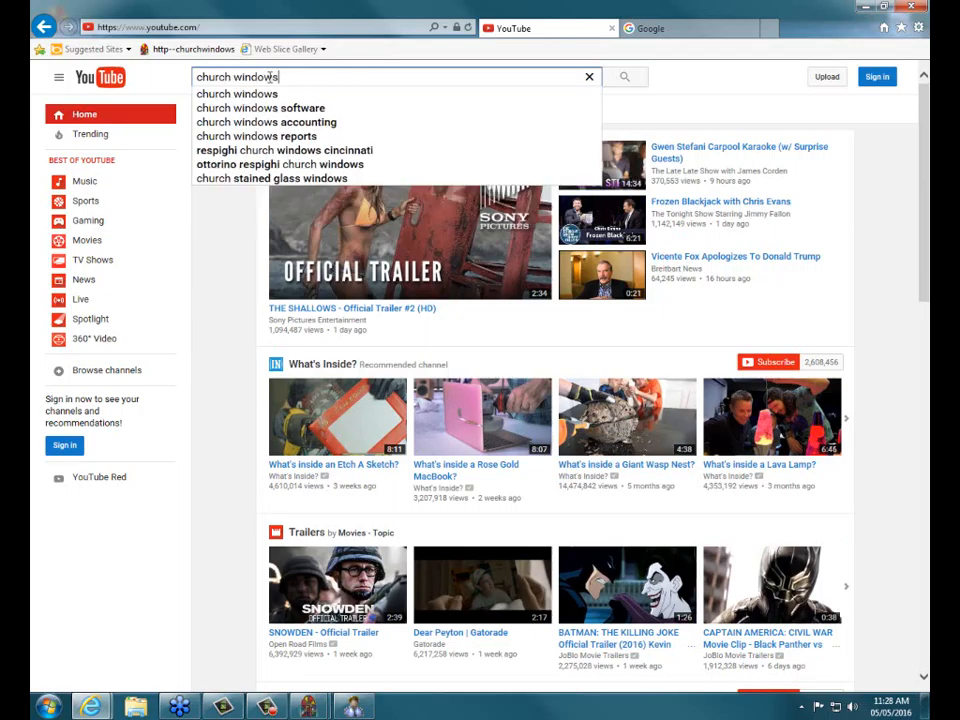
key(Return)
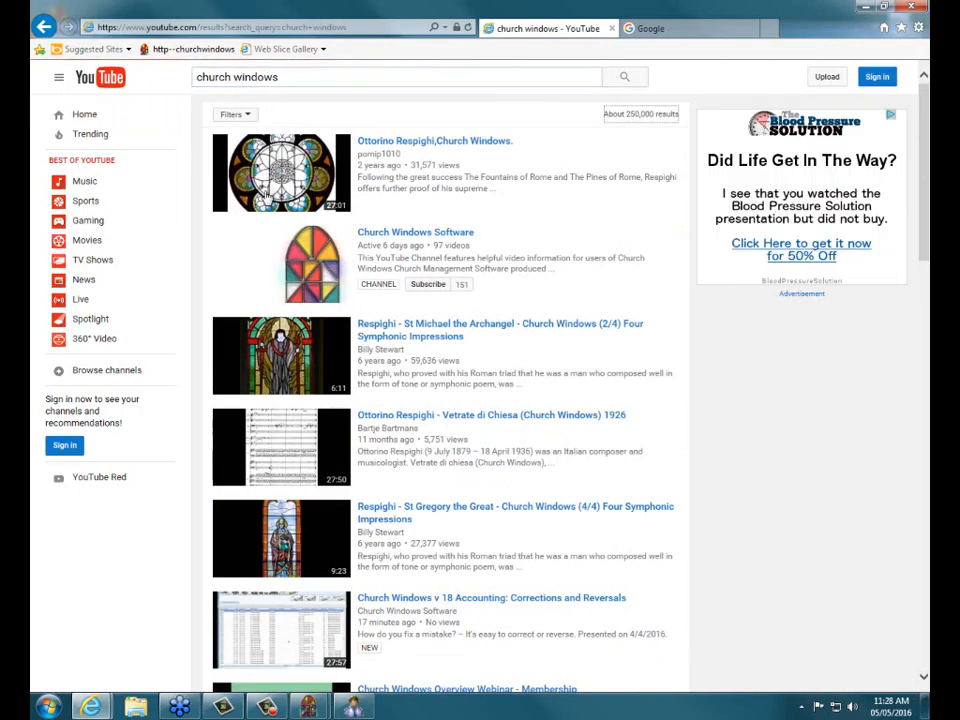
Browse the Church Windows Software channel's videos, then close the YouTube tab.
mouse_move(410, 238)
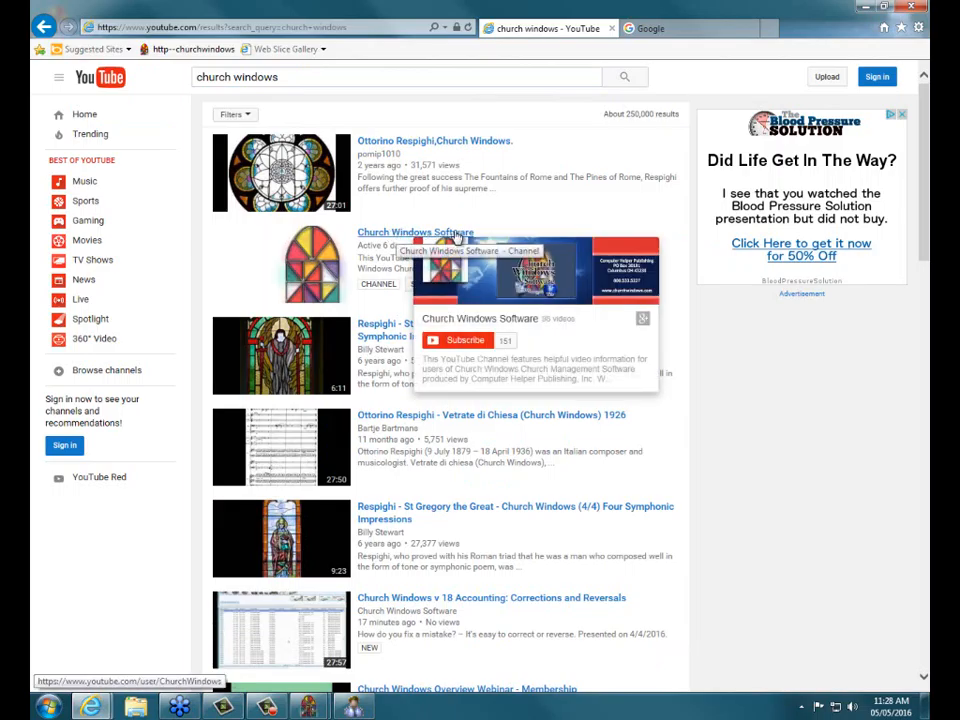
click(386, 236)
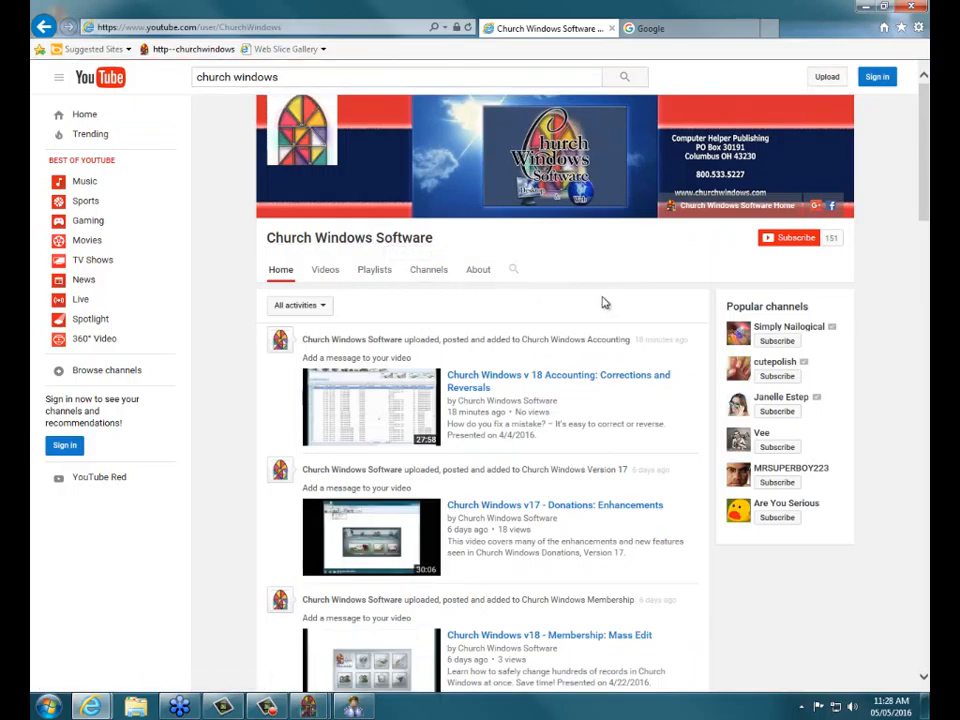
scroll(603, 302, down, 15)
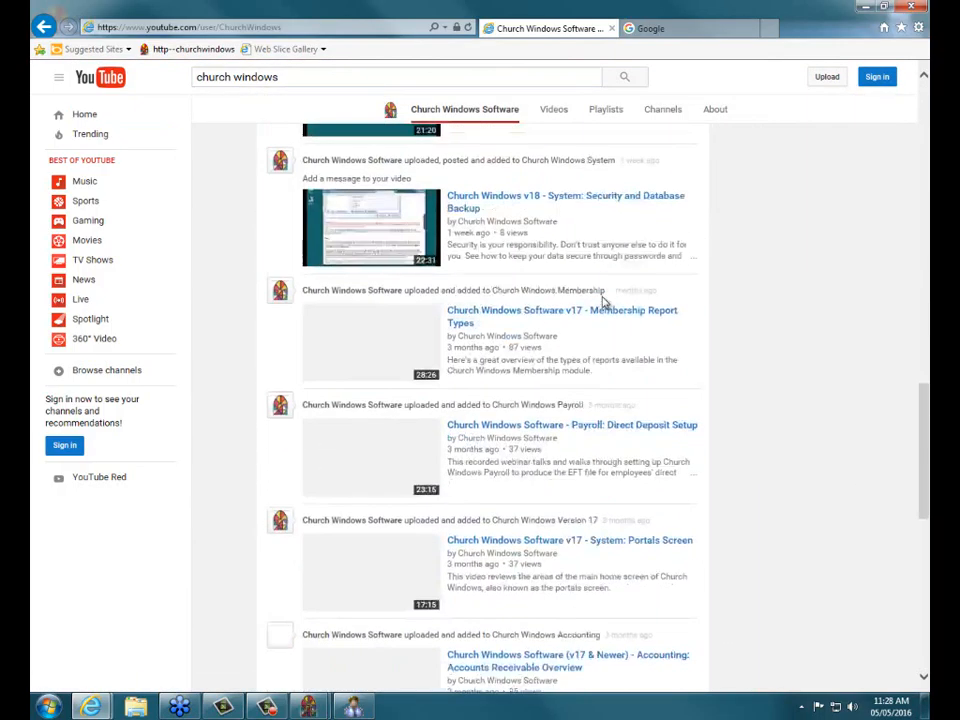
scroll(603, 302, down, 7)
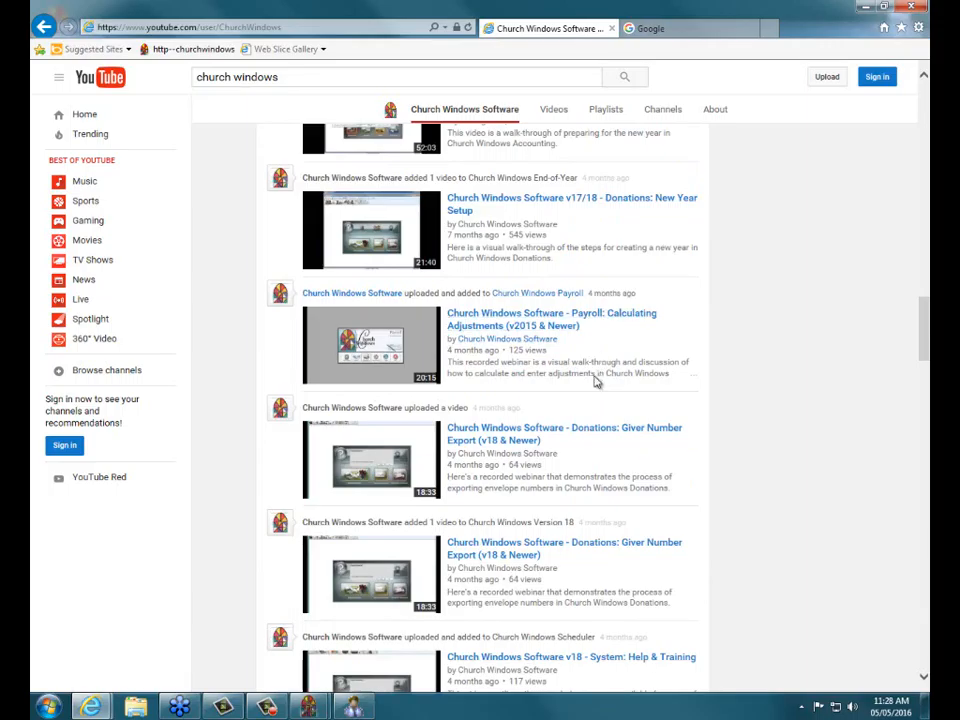
scroll(596, 381, down, 15)
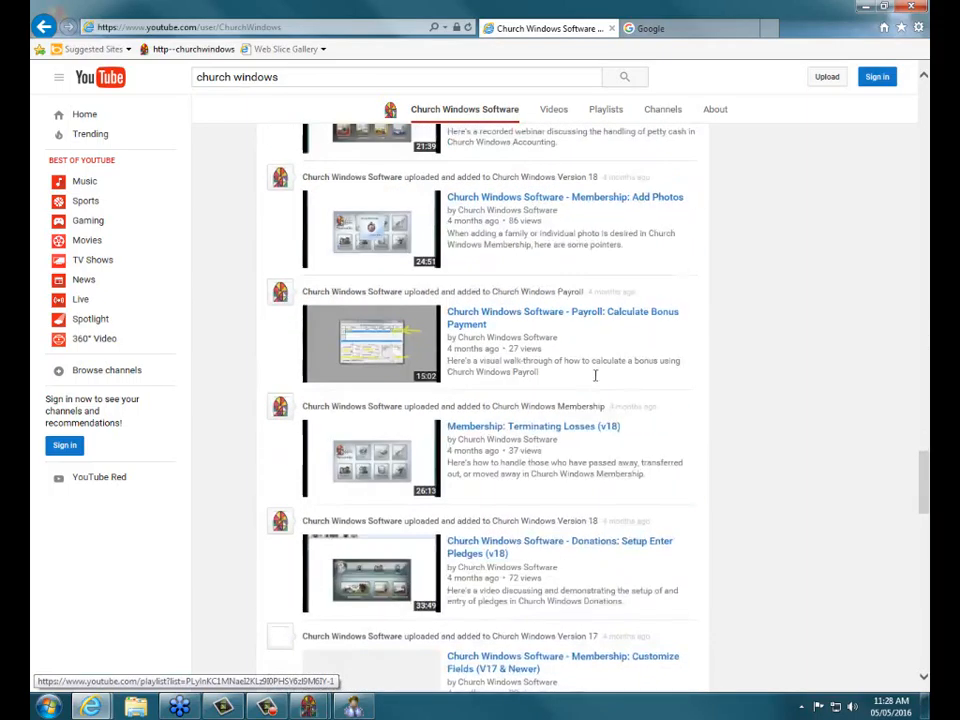
scroll(596, 378, down, 15)
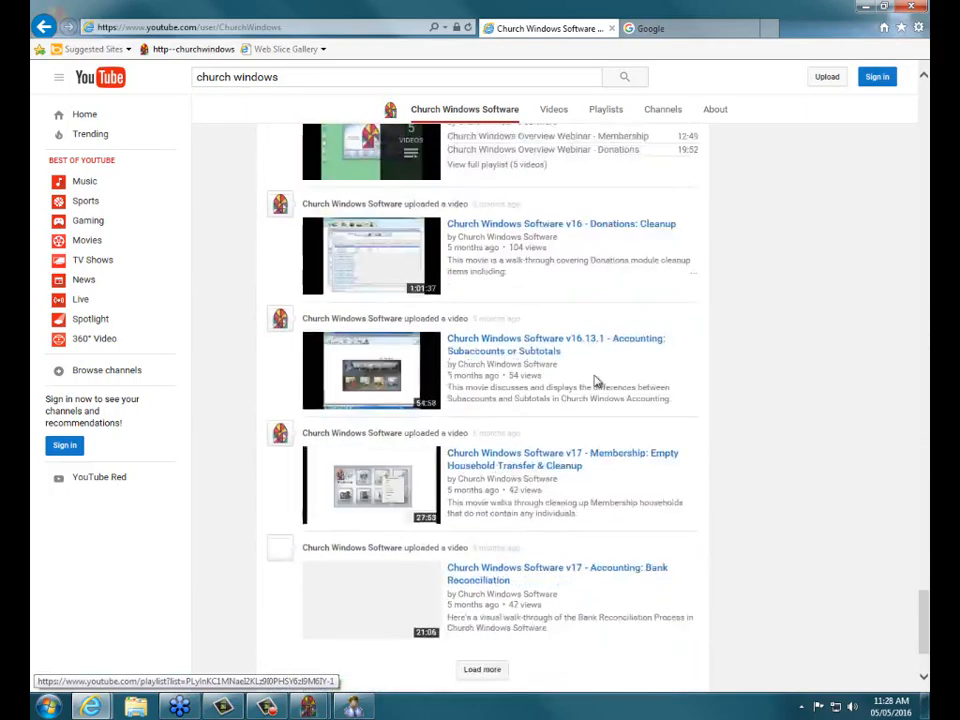
scroll(596, 381, down, 15)
scroll(596, 381, up, 20)
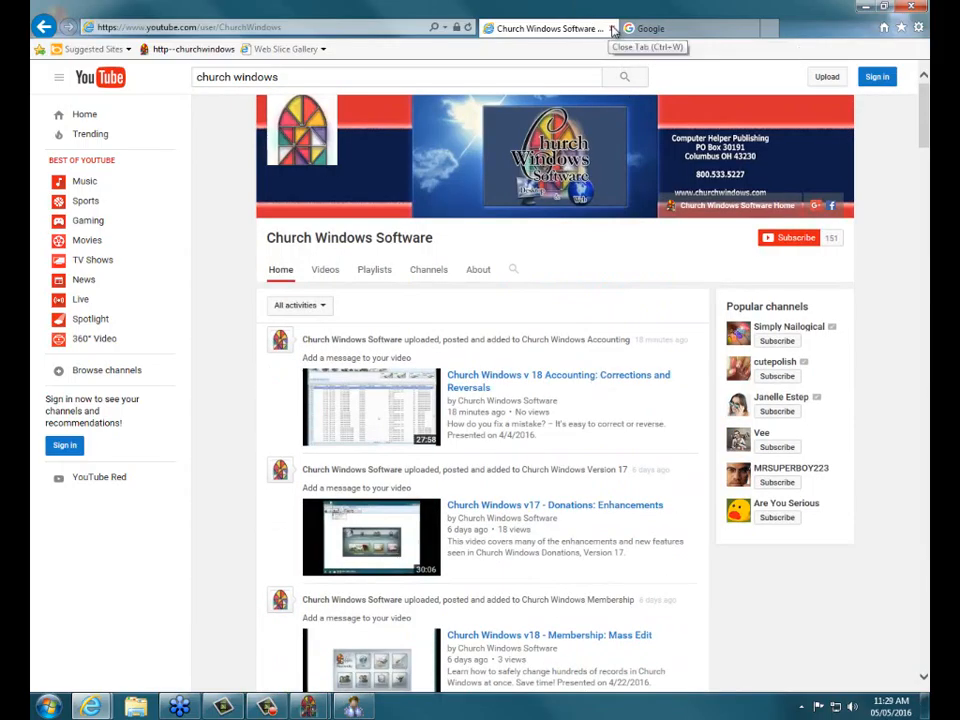
click(613, 29)
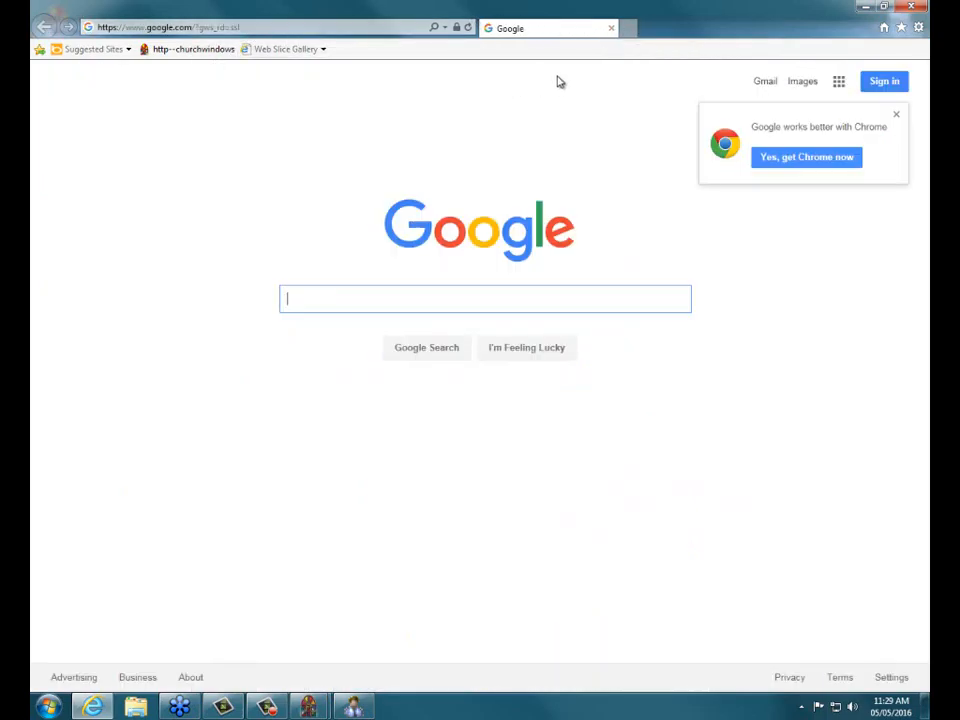
Go to churchwindows.com and scroll down its home page.
click(256, 28)
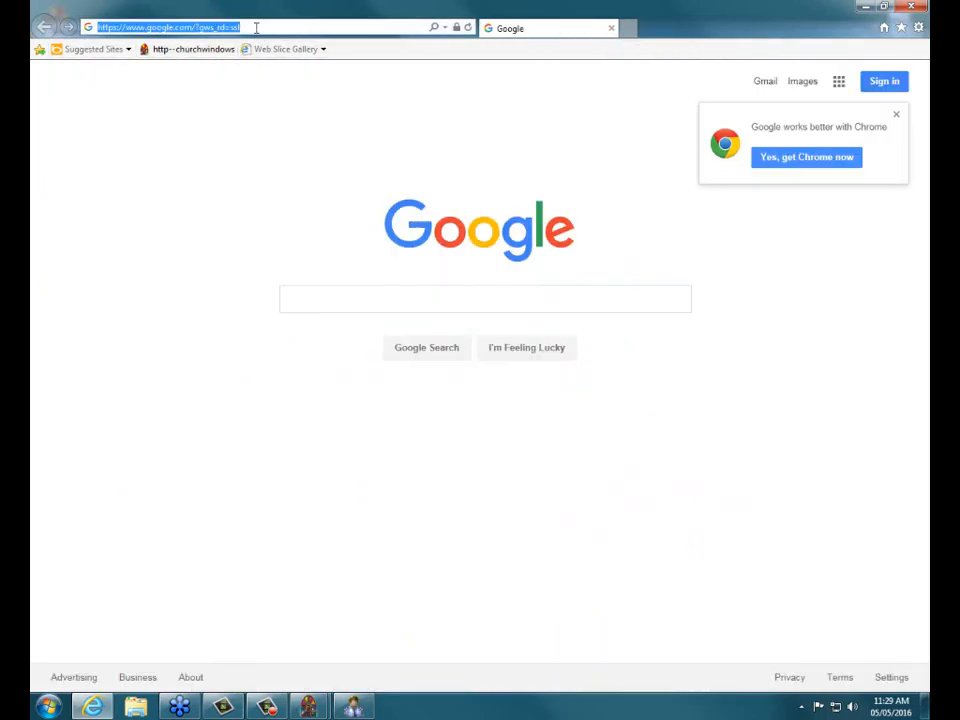
text(churchwindows.com/)
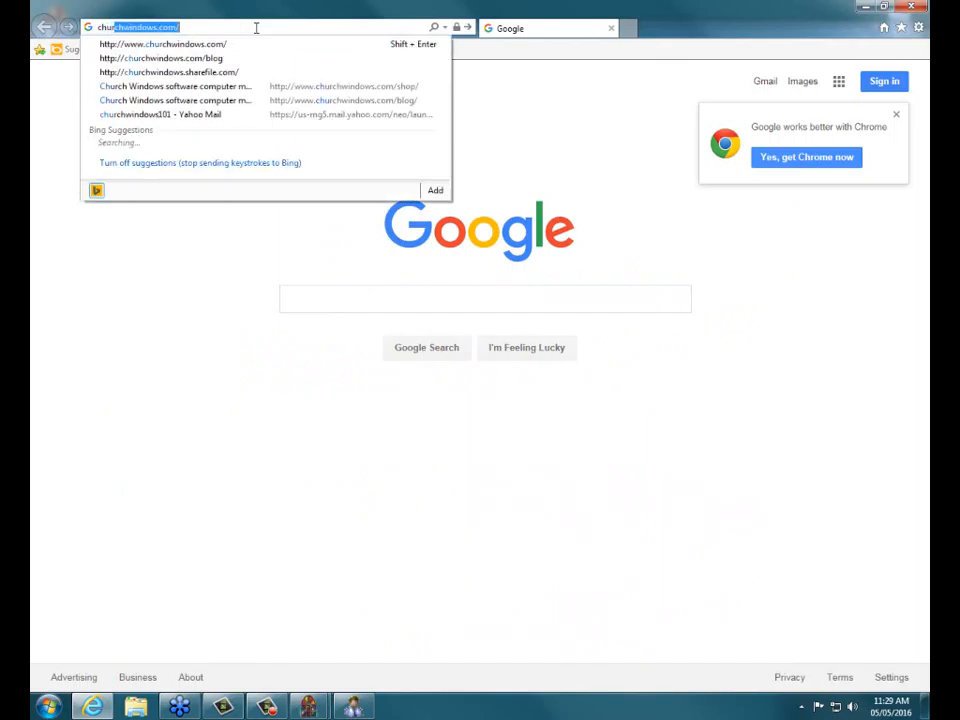
key(Return)
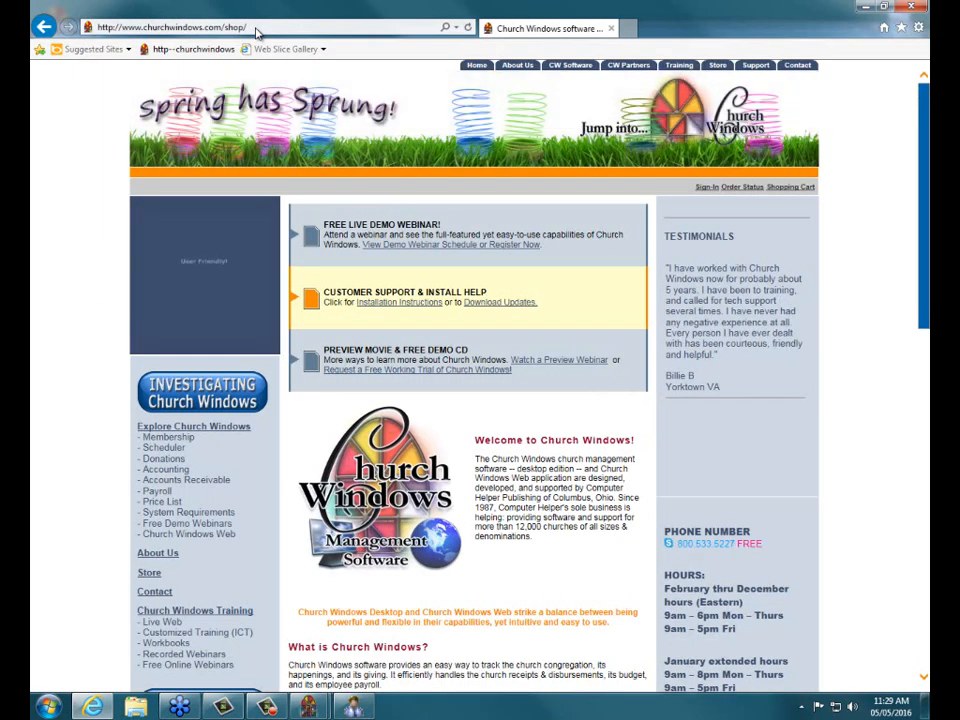
scroll(118, 238, down, 2)
scroll(118, 238, down, 6)
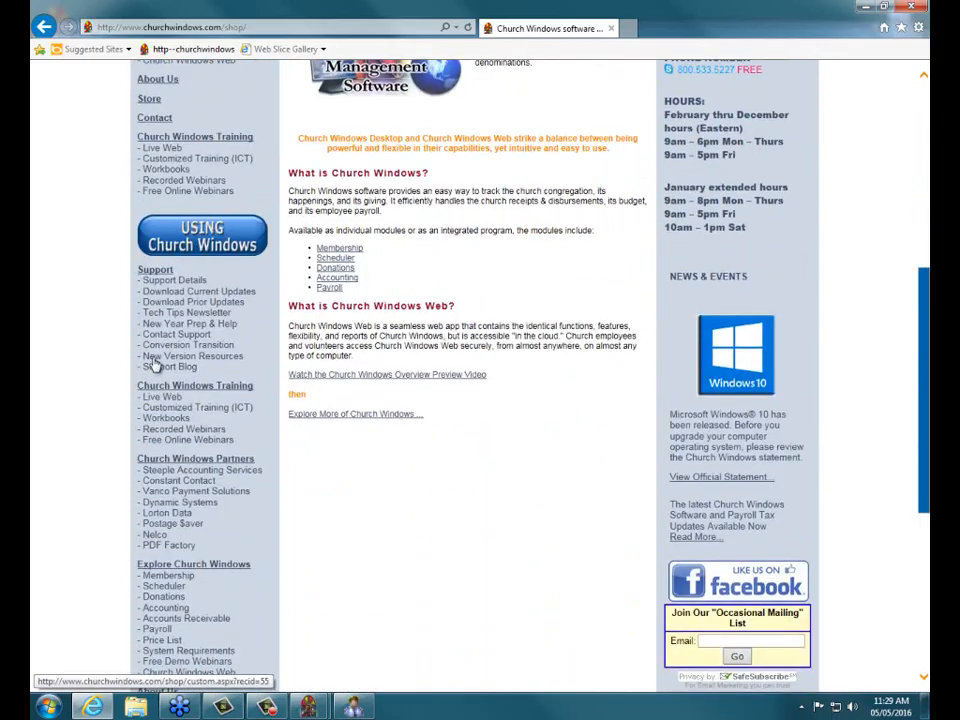
Review the New Version Resources & Recorded Webinars page, then go to the Support Blog.
click(154, 356)
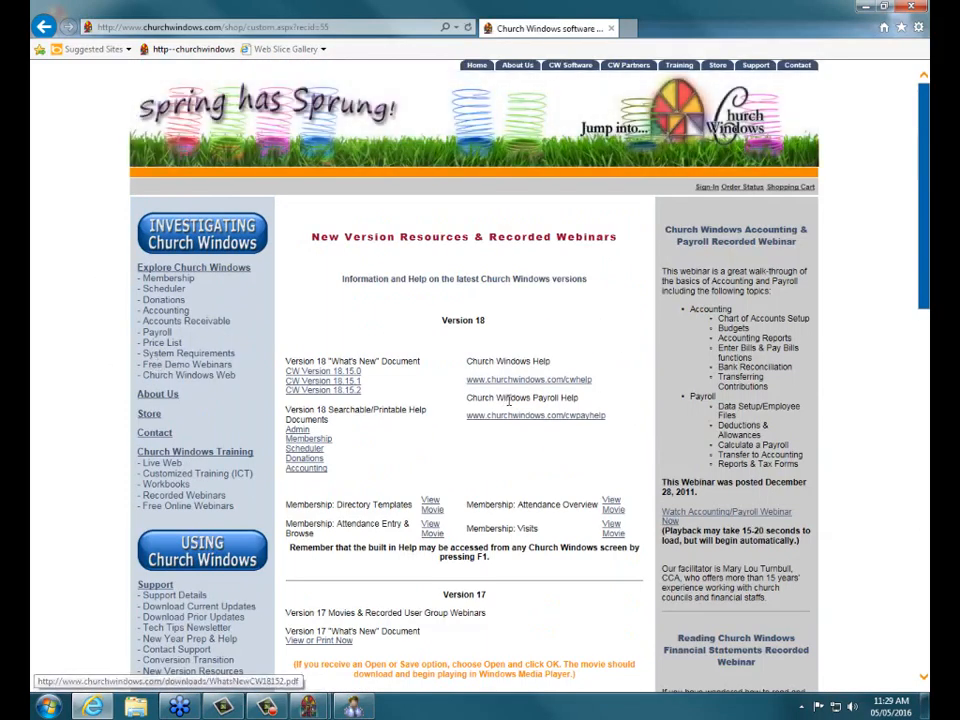
scroll(450, 275, down, 3)
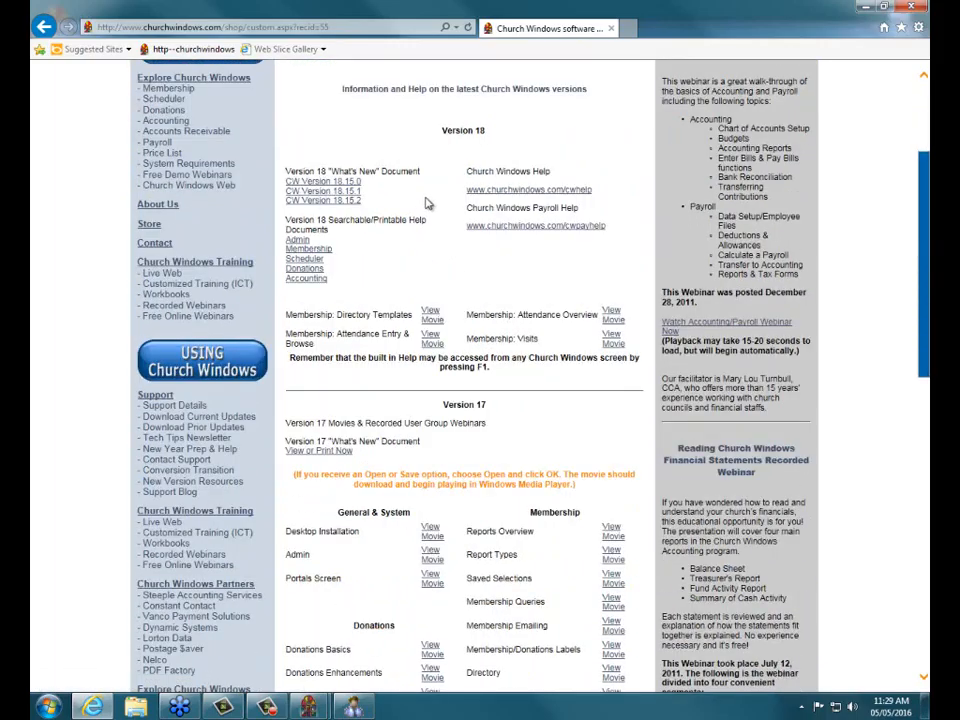
scroll(428, 210, down, 6)
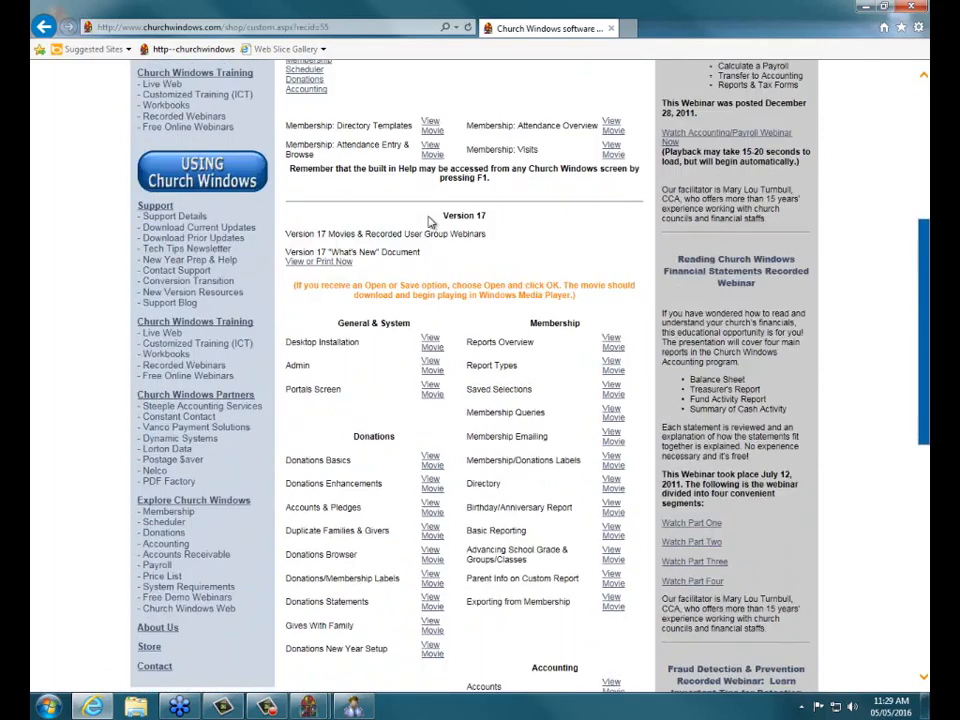
scroll(429, 222, down, 3)
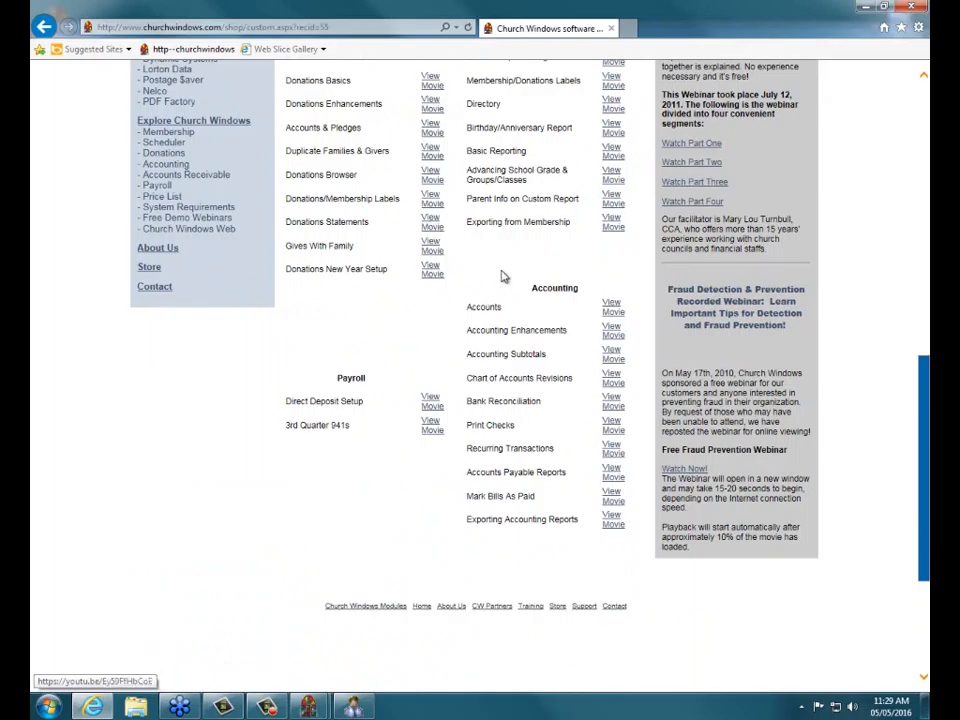
scroll(504, 269, up, 9)
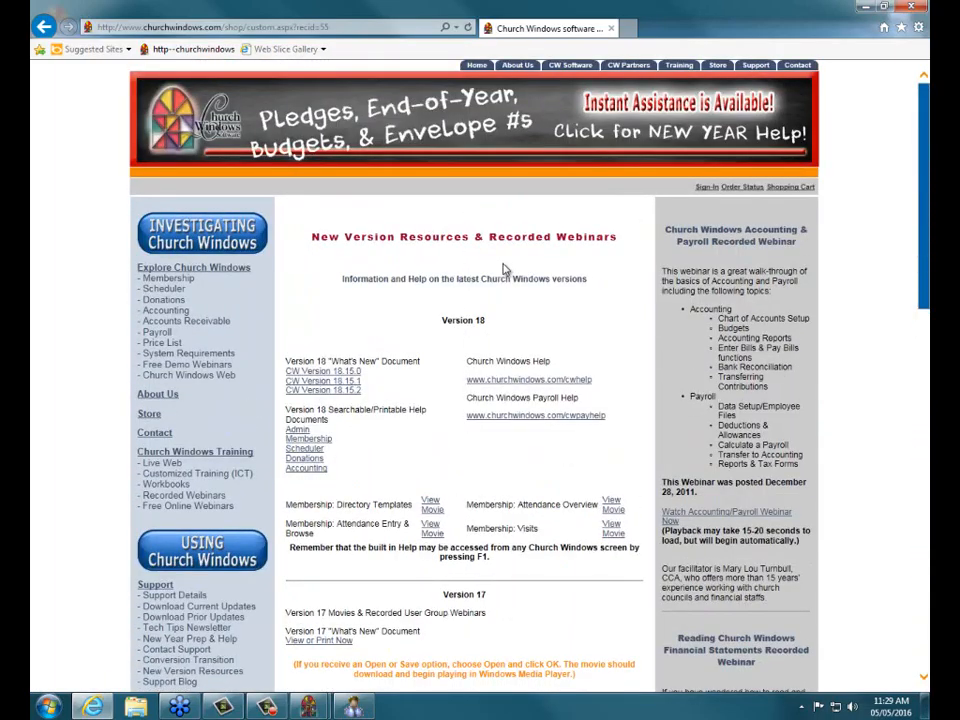
scroll(70, 480, down, 8)
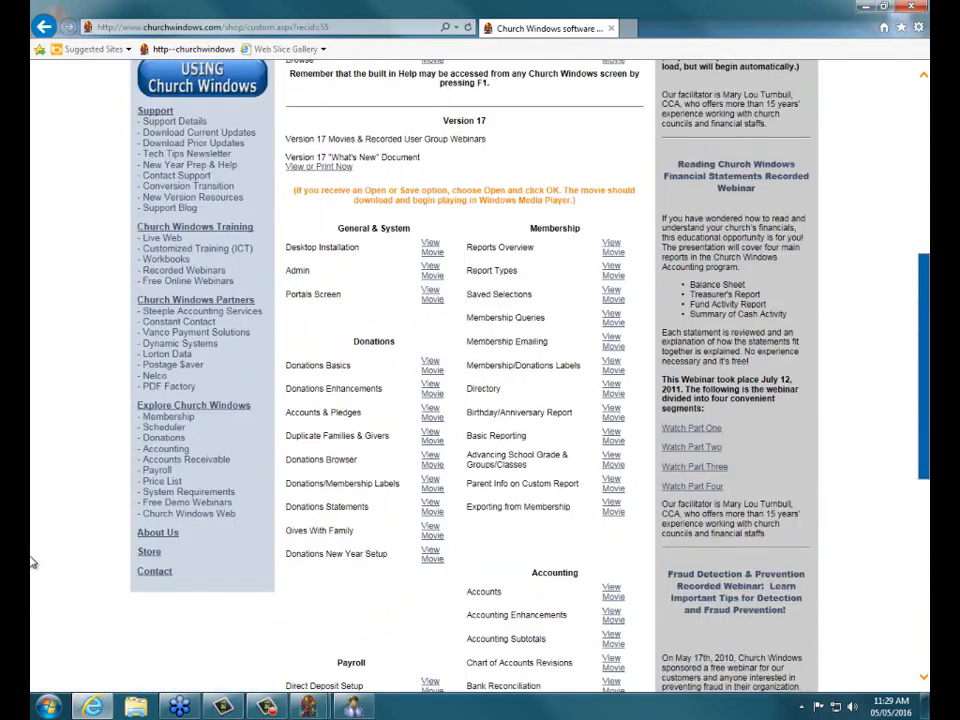
click(151, 209)
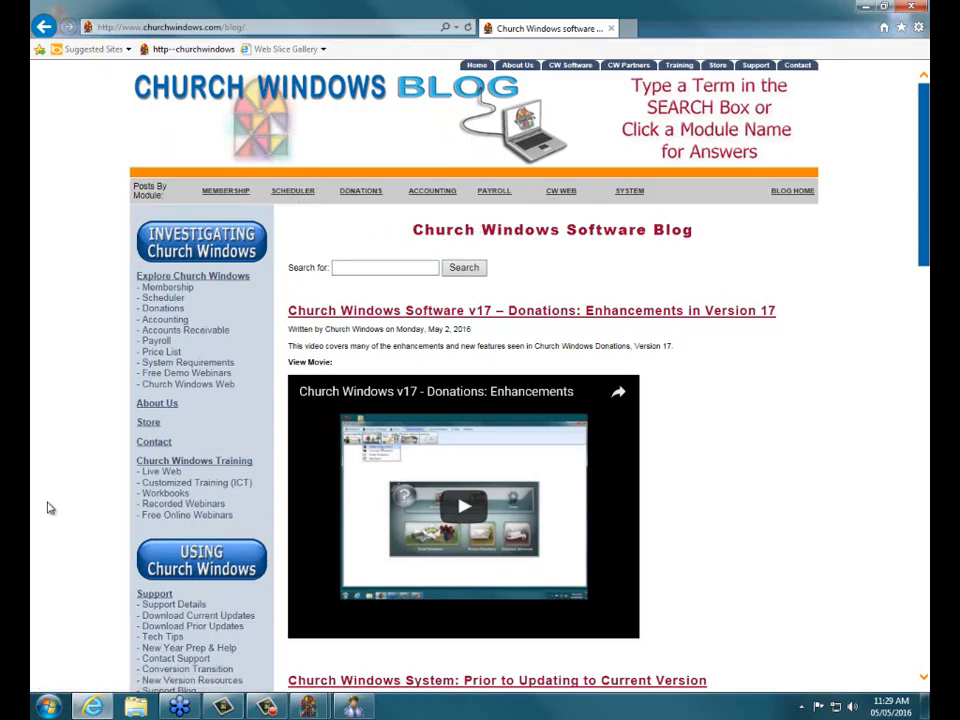
Skim the Church Windows Software Blog, then open the Free Online Webinars page.
scroll(58, 508, down, 2)
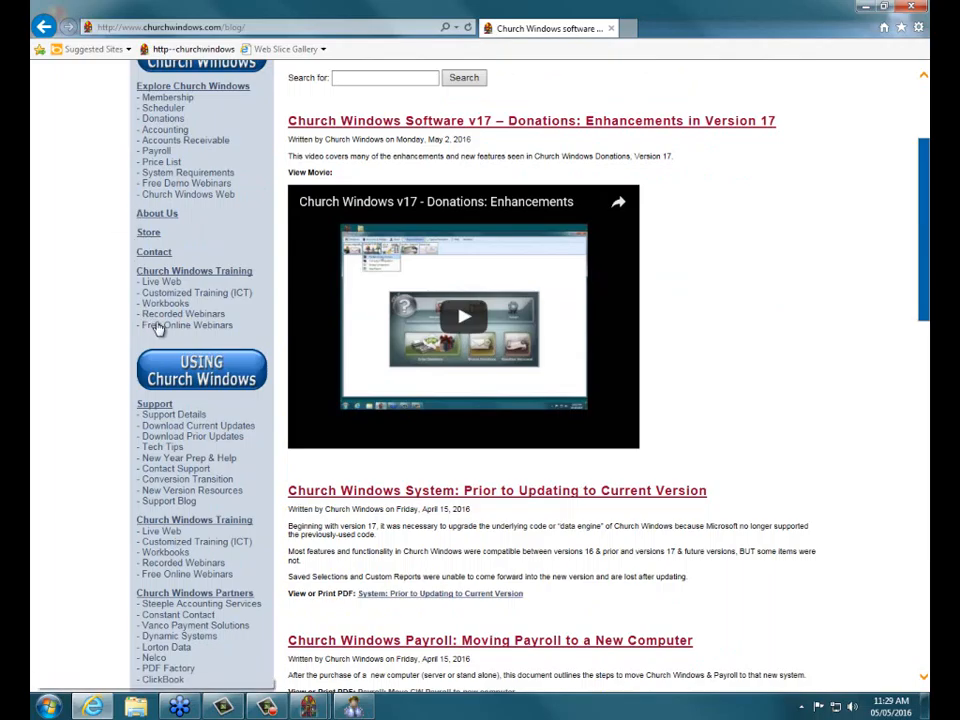
click(160, 328)
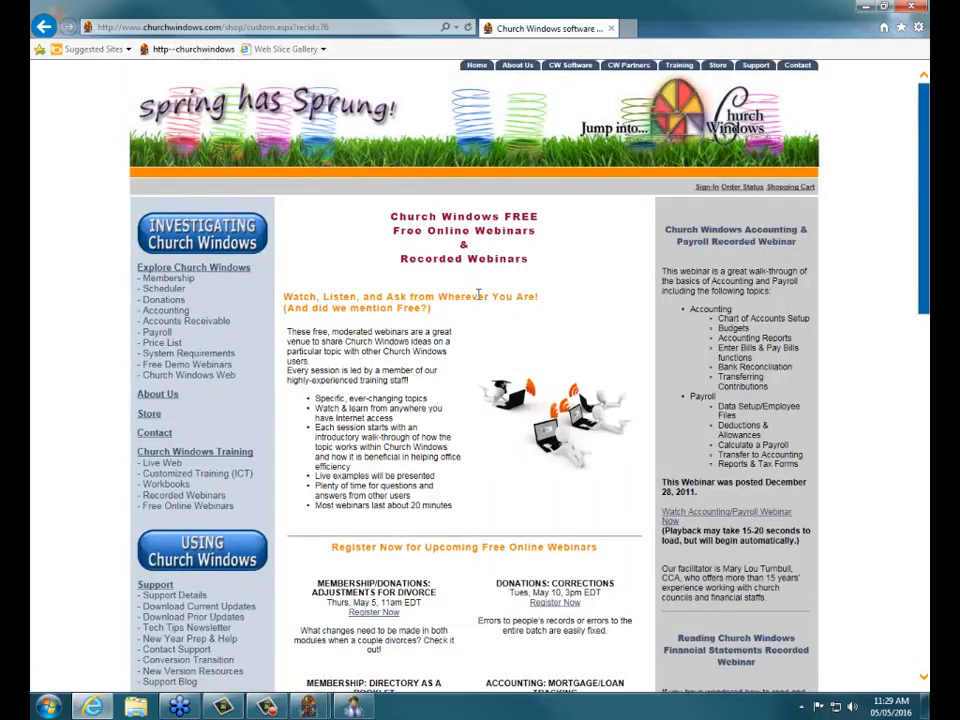
Review the upcoming free webinars, then close the browser to return to Membership.
scroll(490, 306, down, 3)
scroll(480, 302, down, 1)
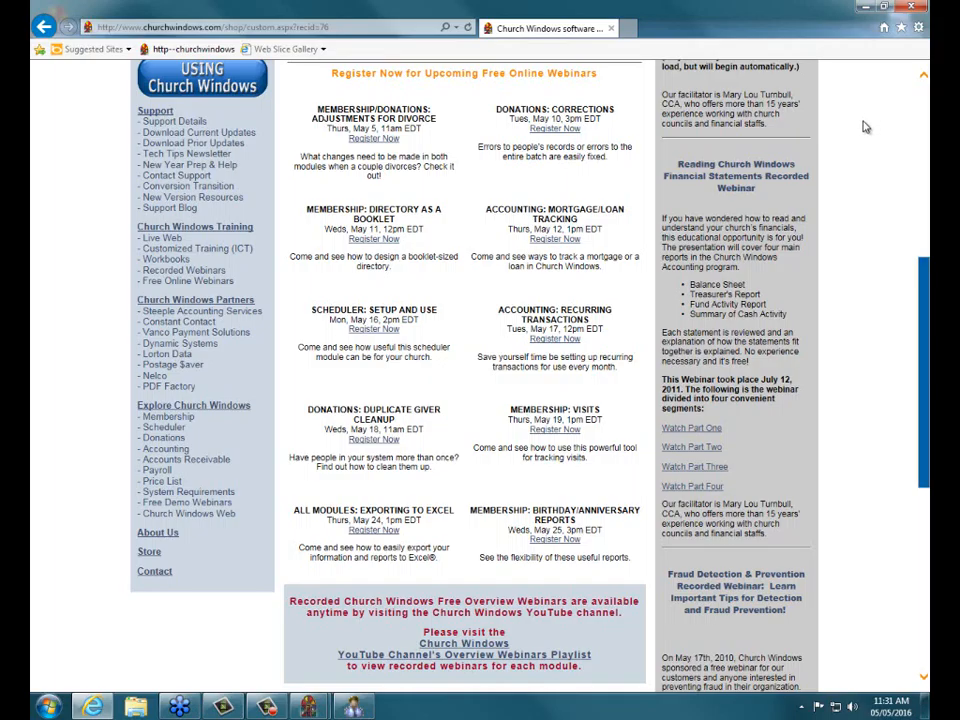
click(909, 9)
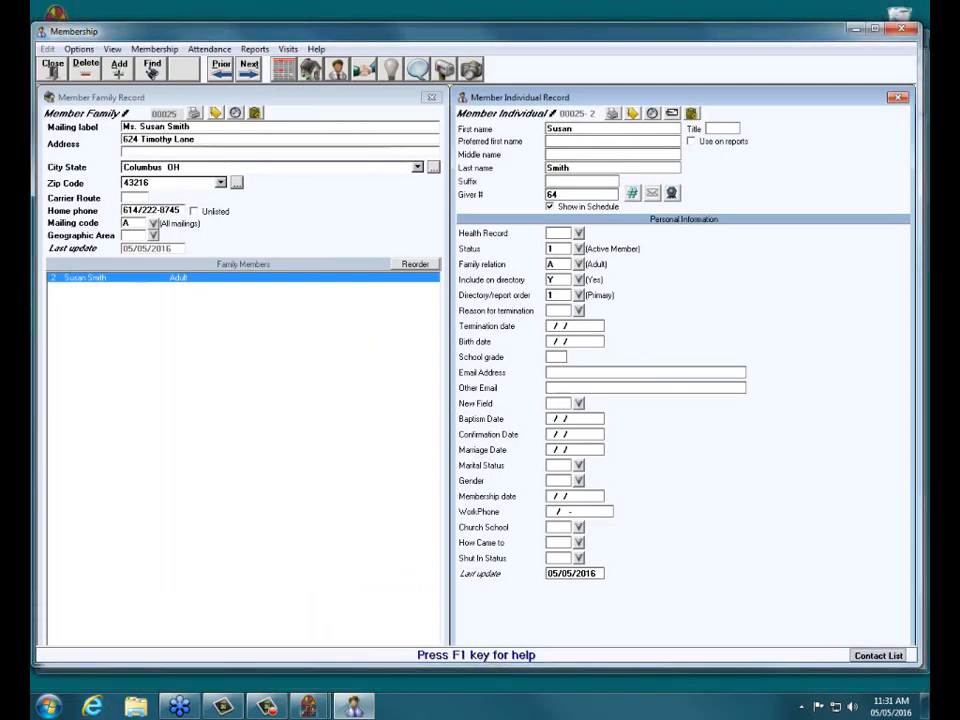